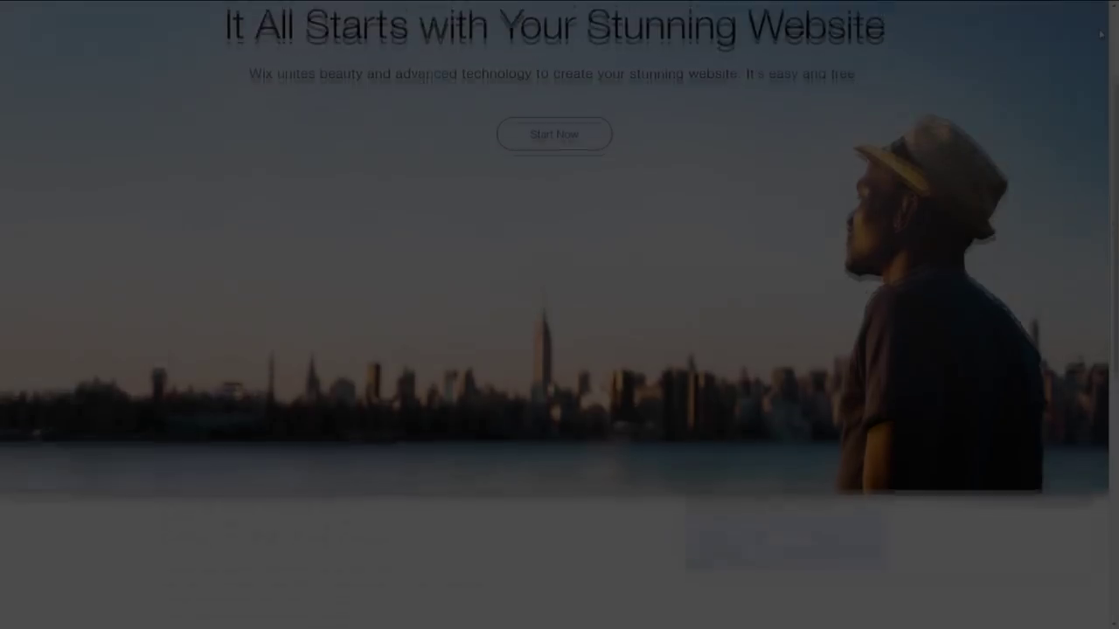
Examine the Wix start page and the logo products on the previewed site's shop page.
scroll(1101, 33, "down", 15)
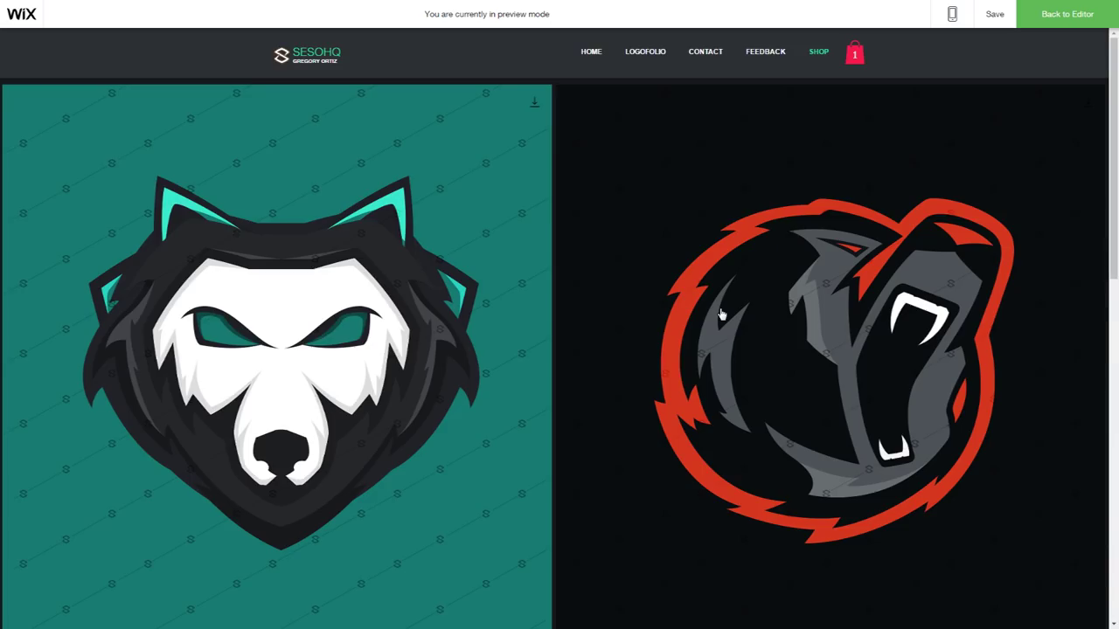
scroll(720, 312, "down", 7)
scroll(721, 314, "down", 3)
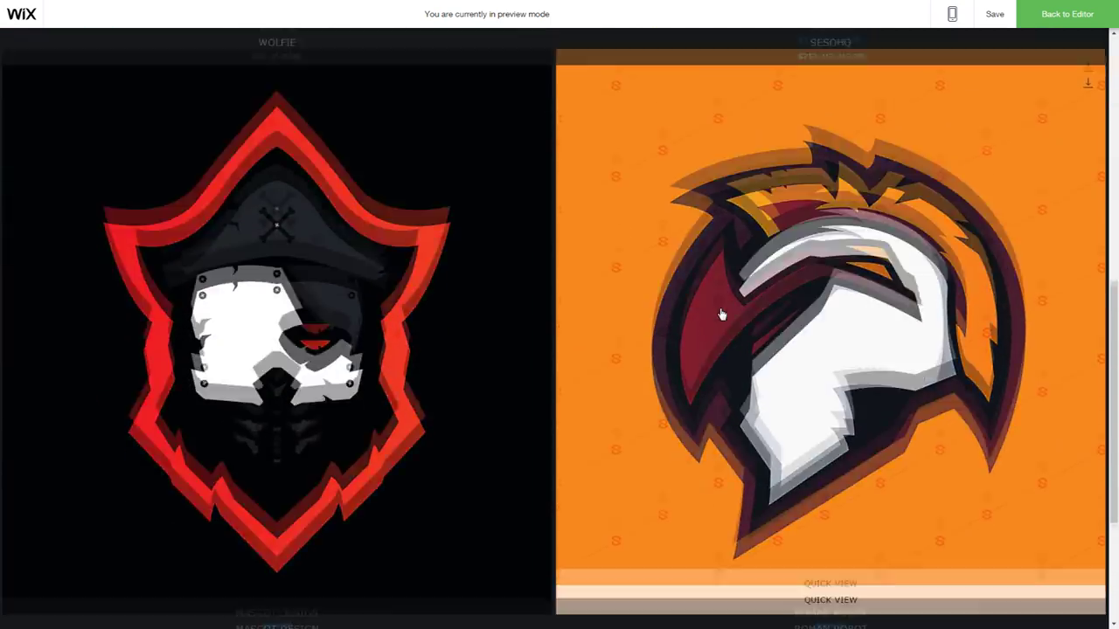
scroll(727, 350, "up", 4)
scroll(730, 351, "up", 4)
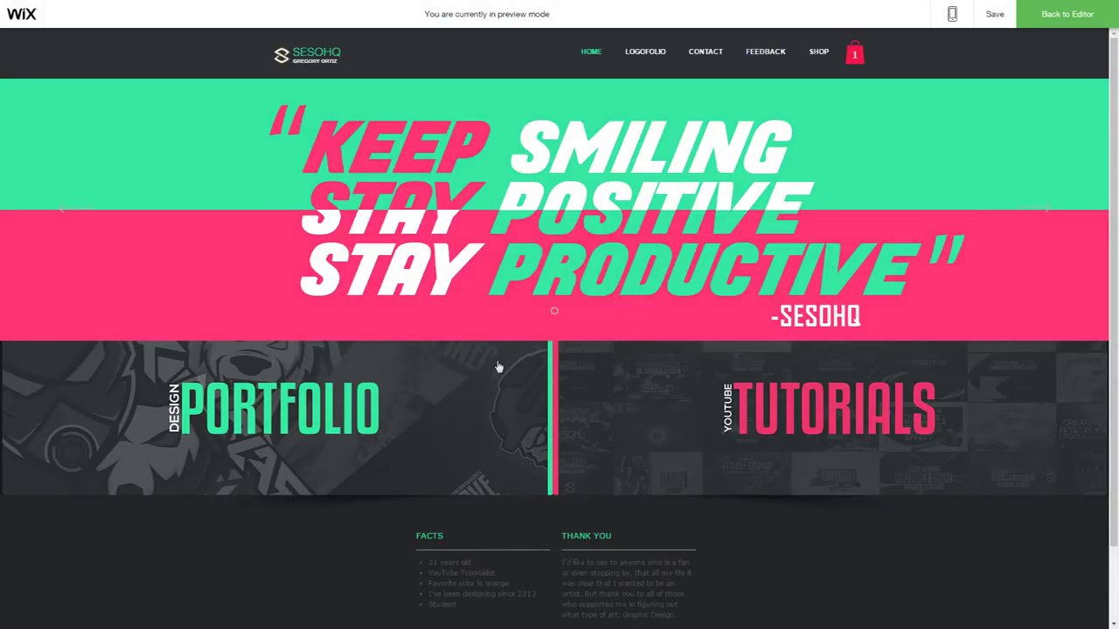
Browse the previewed site's logofolio, feedback and shop pages, examining the watermarked logo products in the shop.
left_click(299, 420)
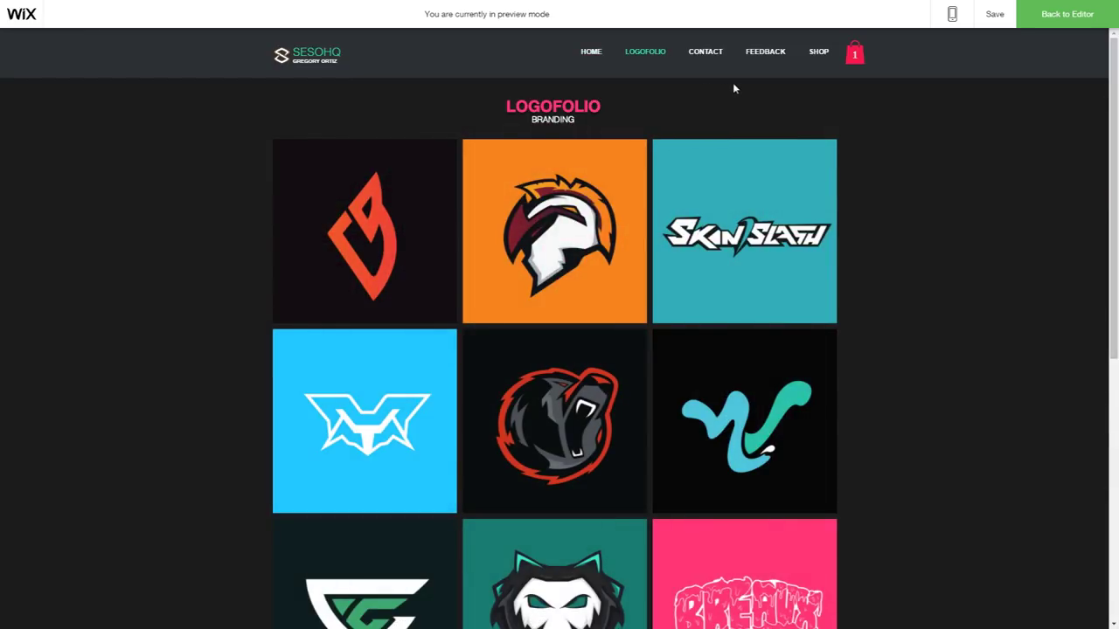
left_click(777, 57)
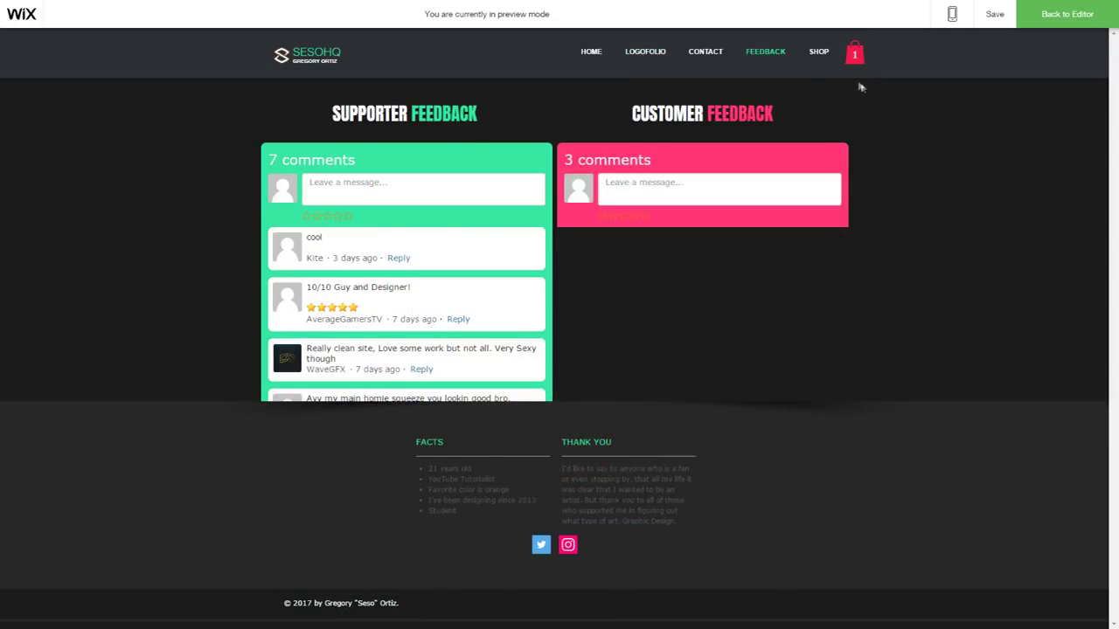
left_click(819, 55)
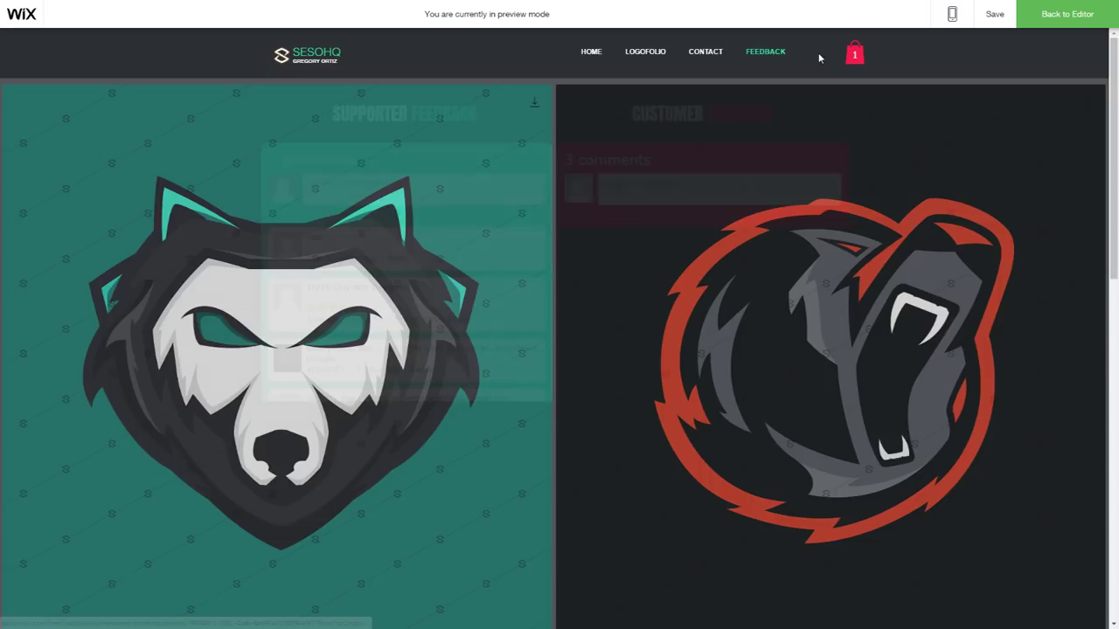
scroll(722, 314, "down", 1)
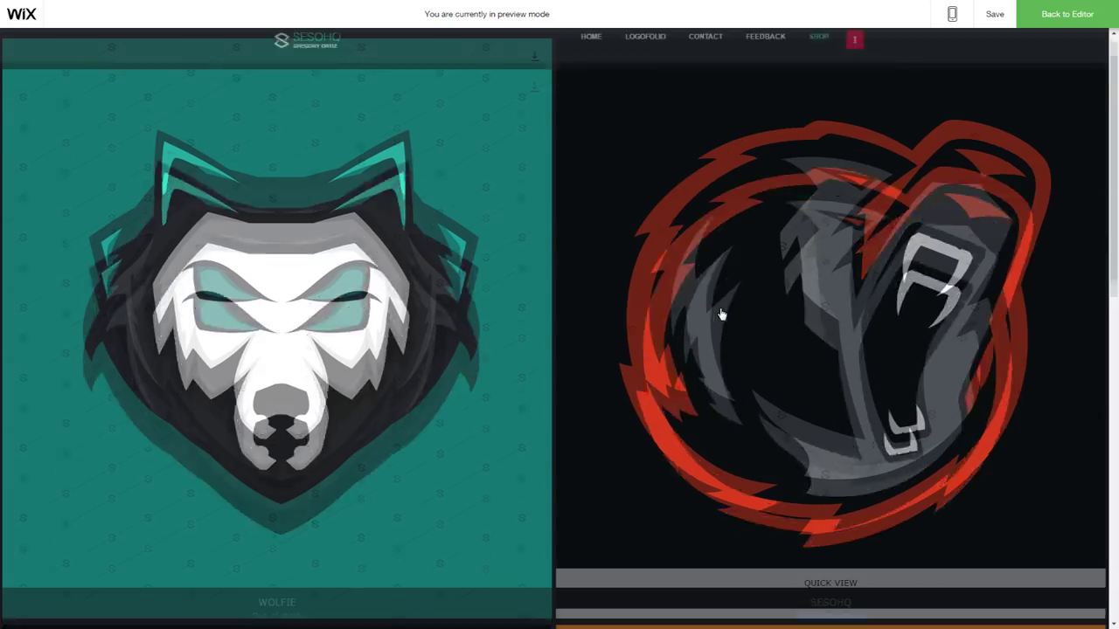
scroll(722, 315, "down", 6)
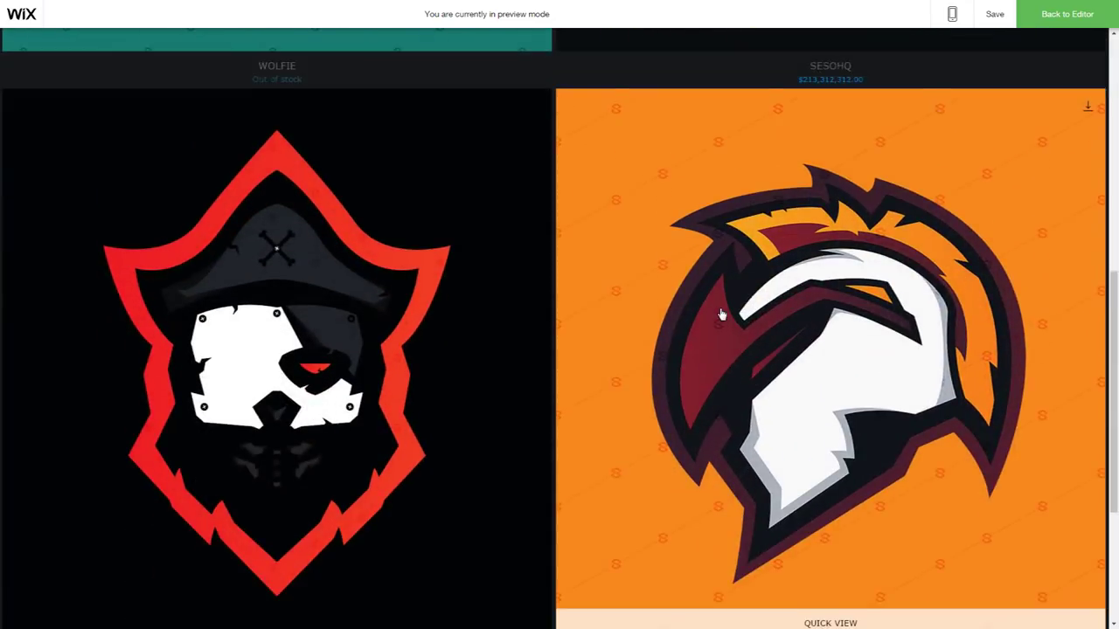
scroll(722, 314, "down", 3)
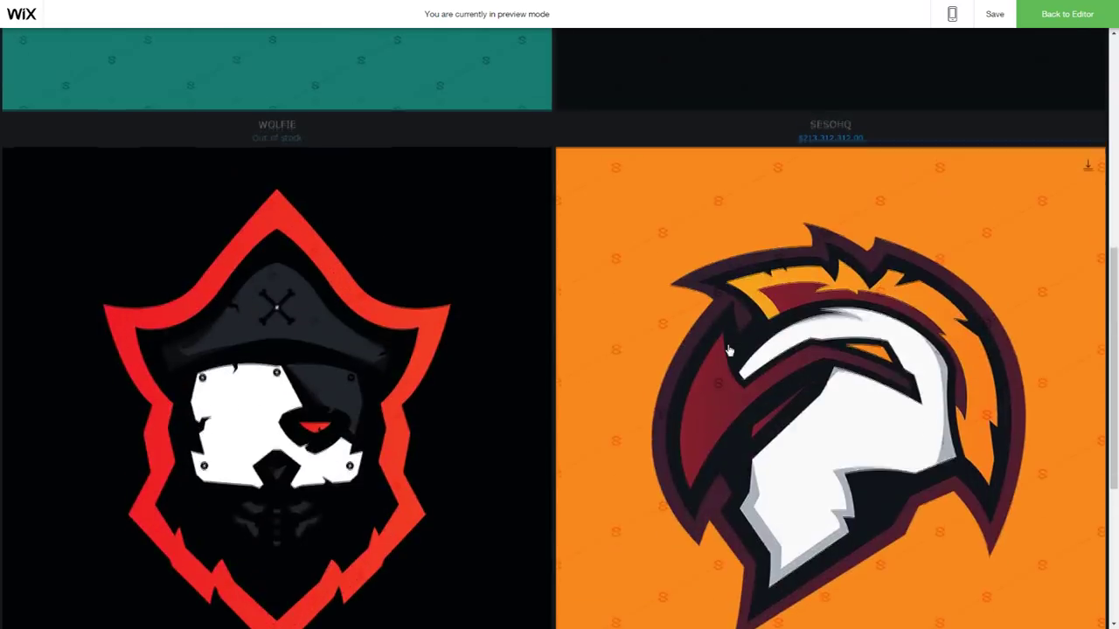
scroll(726, 346, "up", 5)
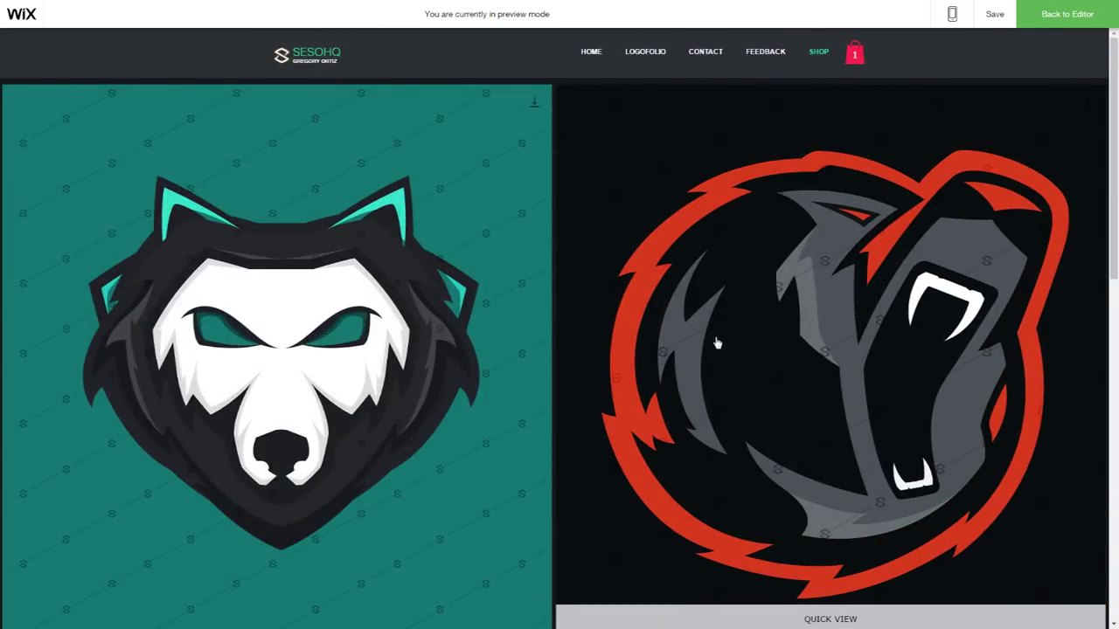
View the shopping cart in the site preview, close it and return to the home page.
left_click(854, 63)
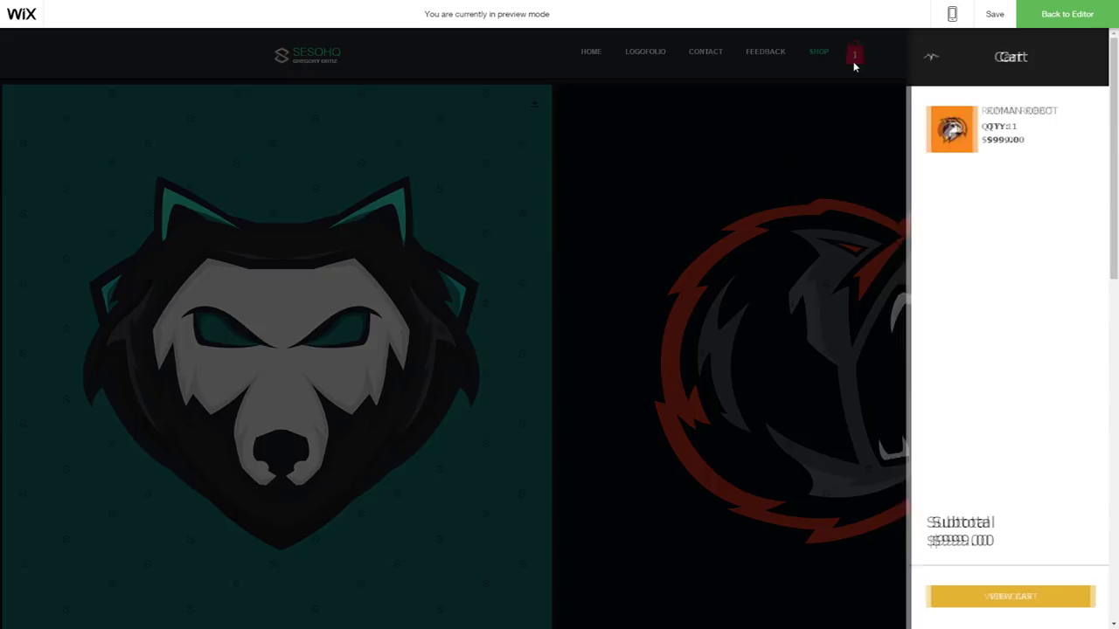
left_click(930, 60)
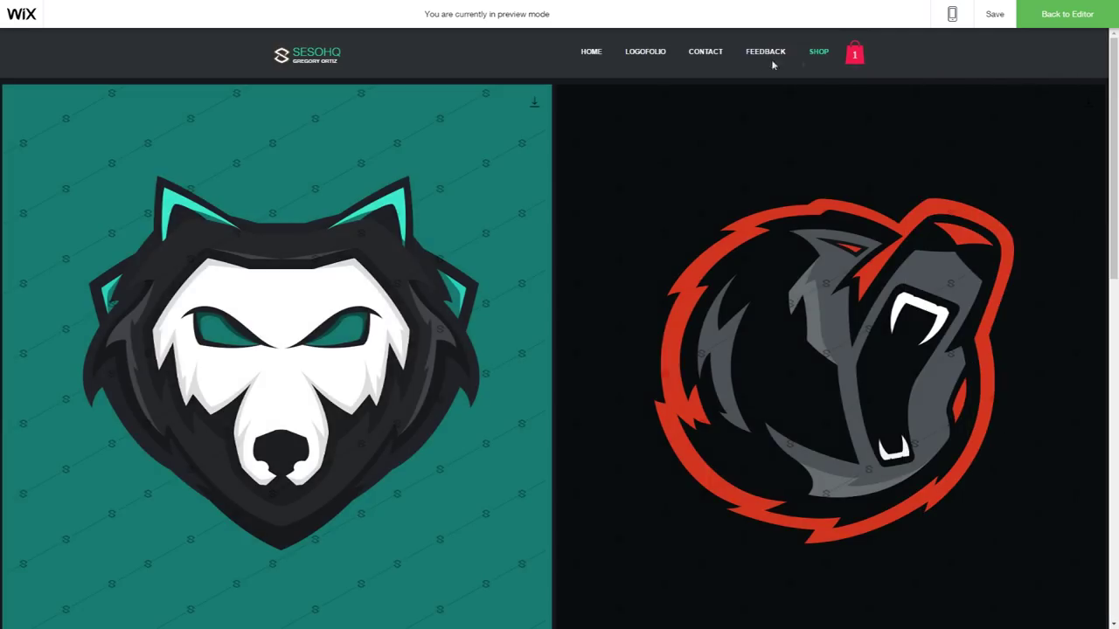
left_click(600, 52)
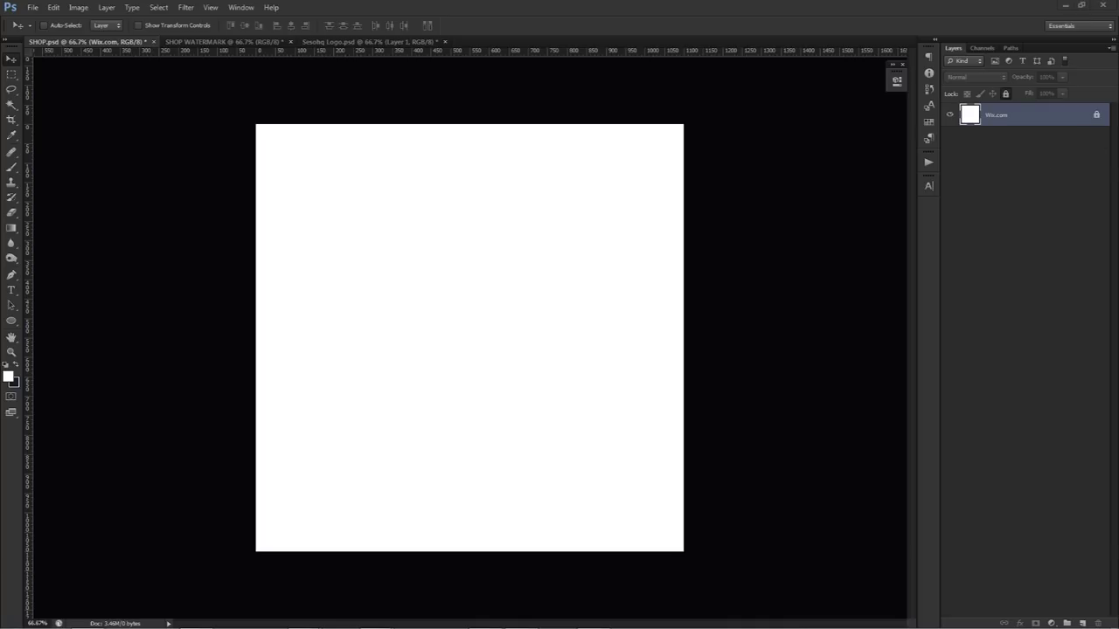
In Photoshop, place the Roman-v2 (1) logo on the SHOP.psd canvas and shift it about 23 px right and 30 px down.
key("ctrl+t")
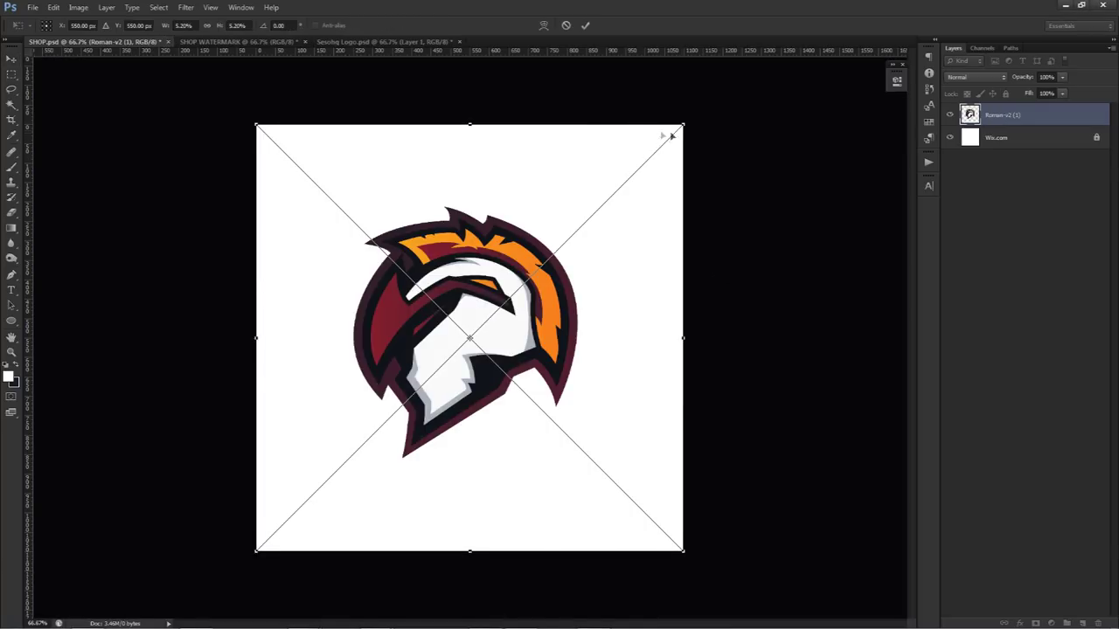
left_click(584, 27)
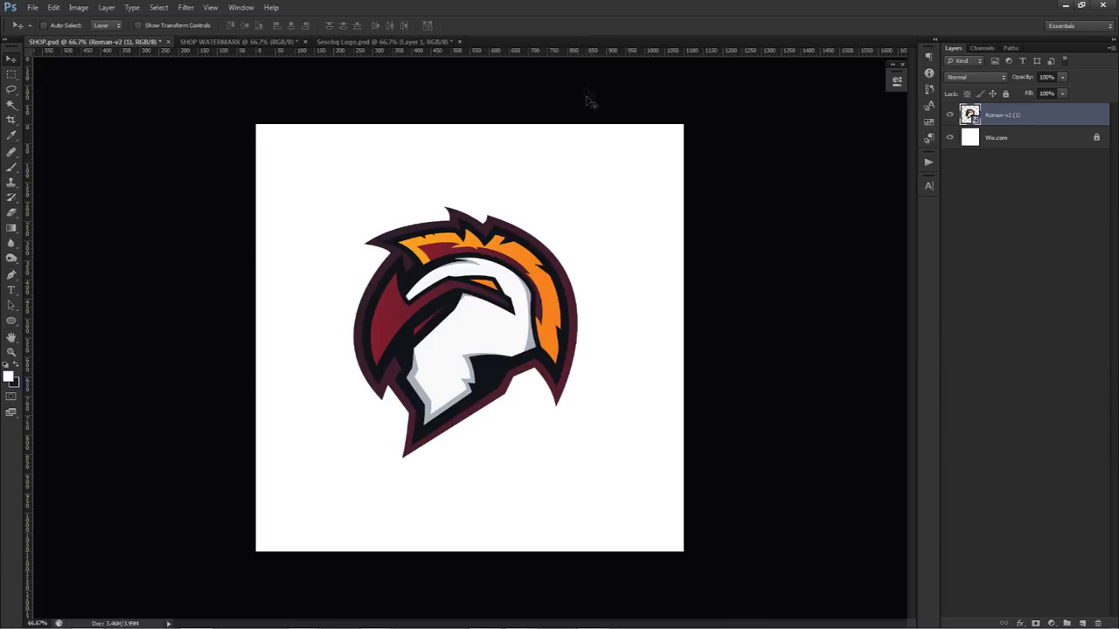
left_click_drag(501, 292, 510, 305)
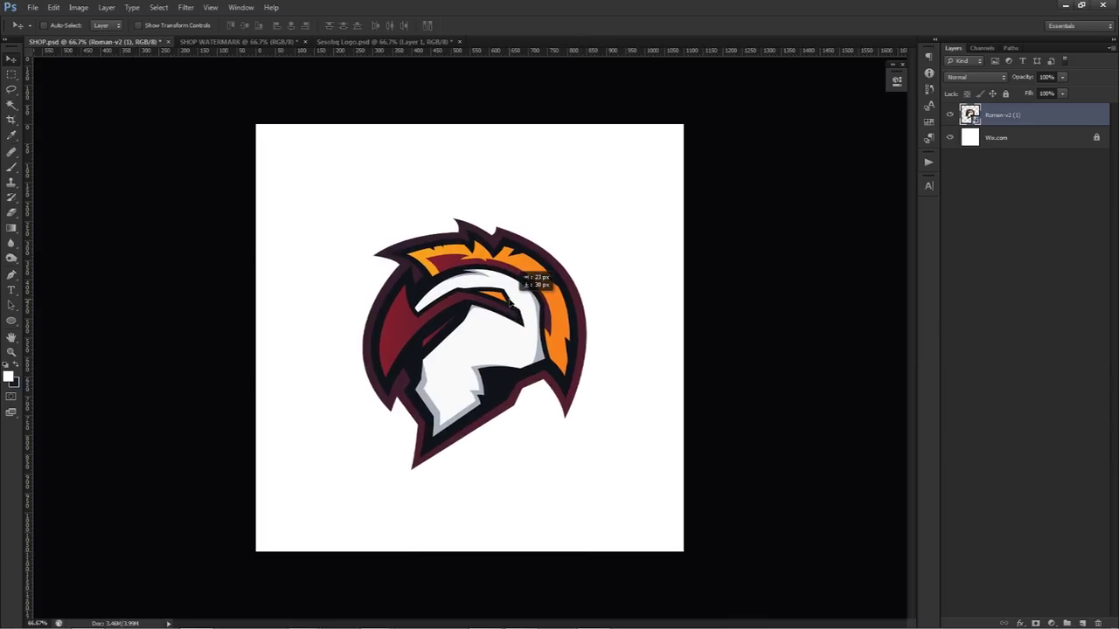
Add a layer beneath the Roman logo and fill it with the orange sampled from the helmet's crest.
left_click(1027, 144)
left_click(1084, 623)
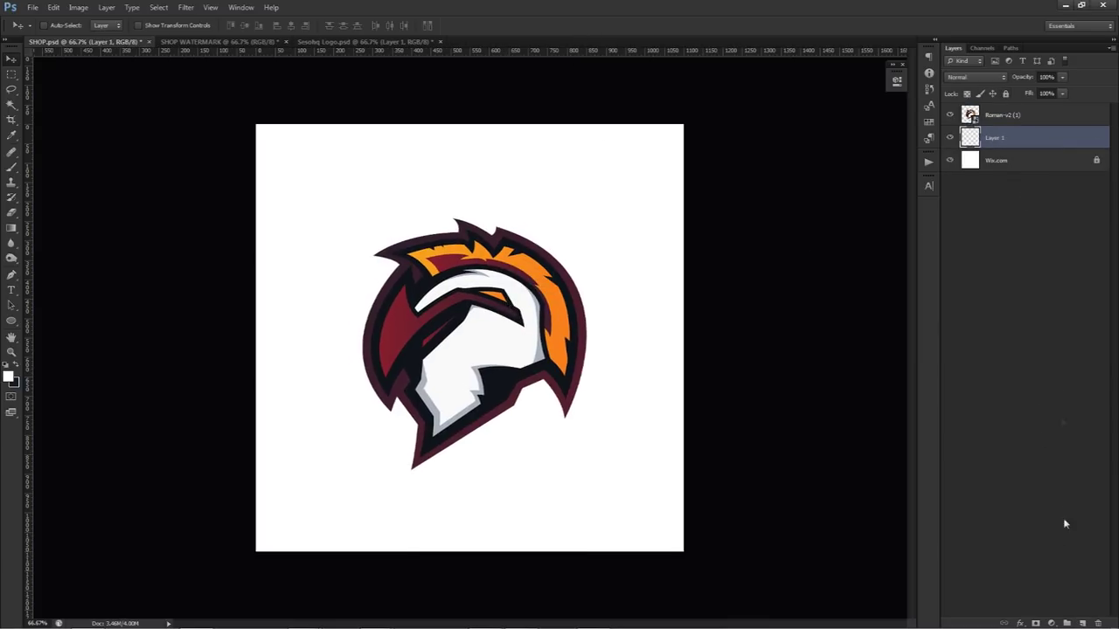
left_click(9, 377)
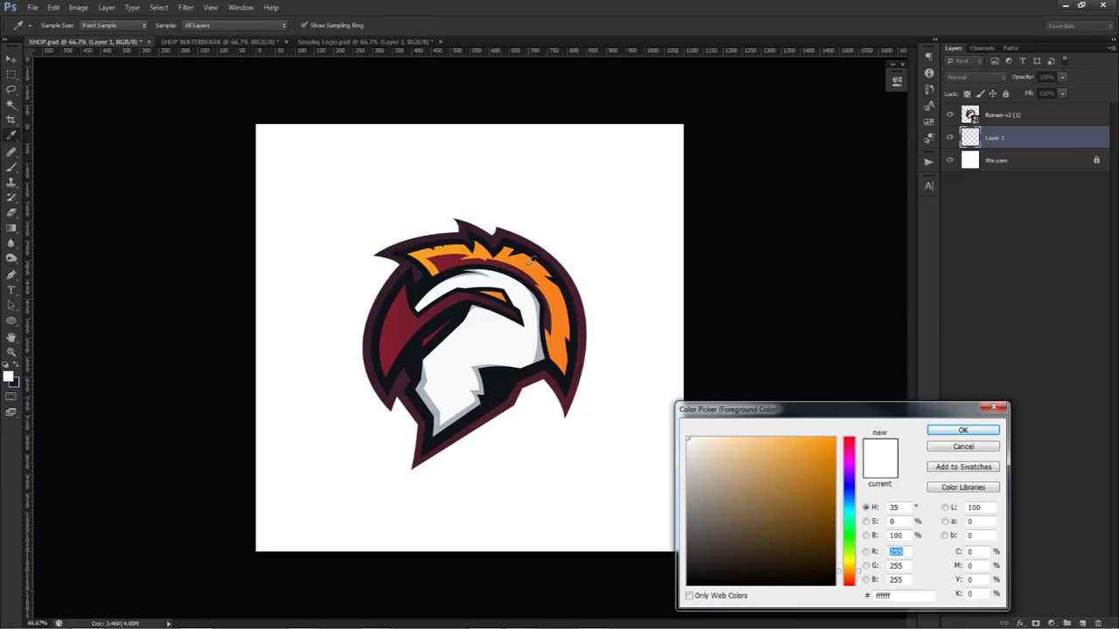
left_click(529, 260)
left_click(965, 430)
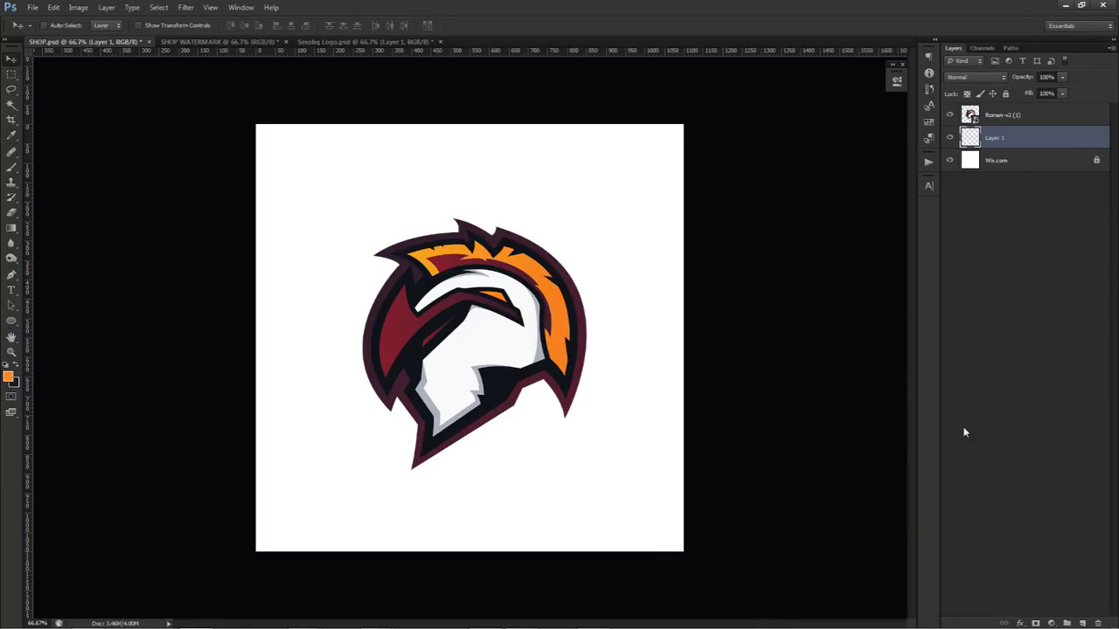
key("alt+BackSpace")
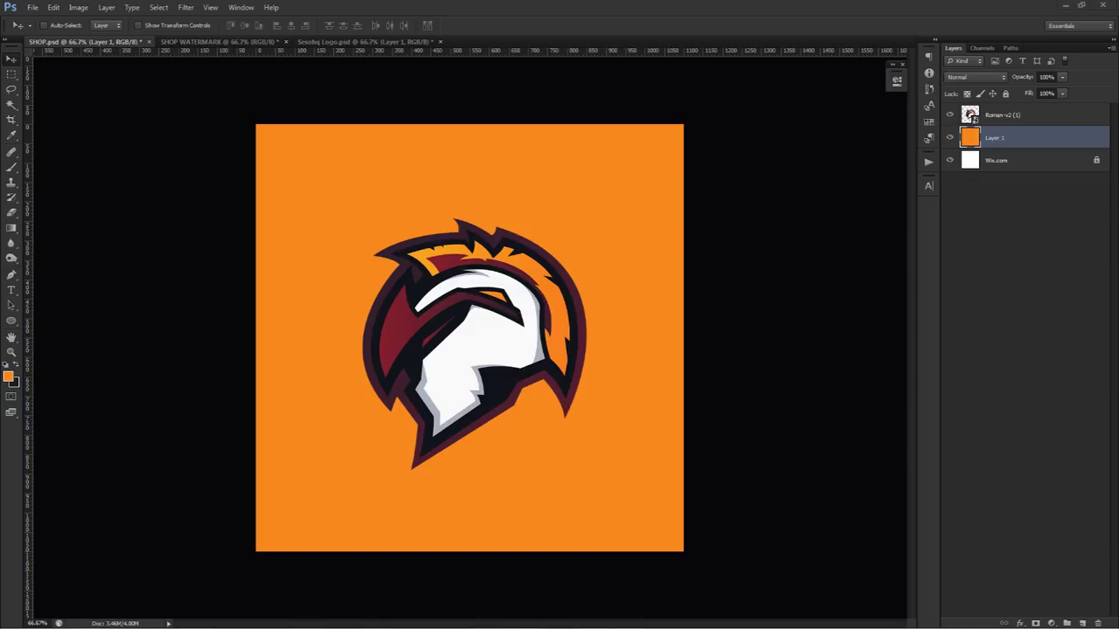
In the SHOP WATERMARK document, set up the Pen tool in Shape mode and view its dashed stroke options.
left_click(235, 43)
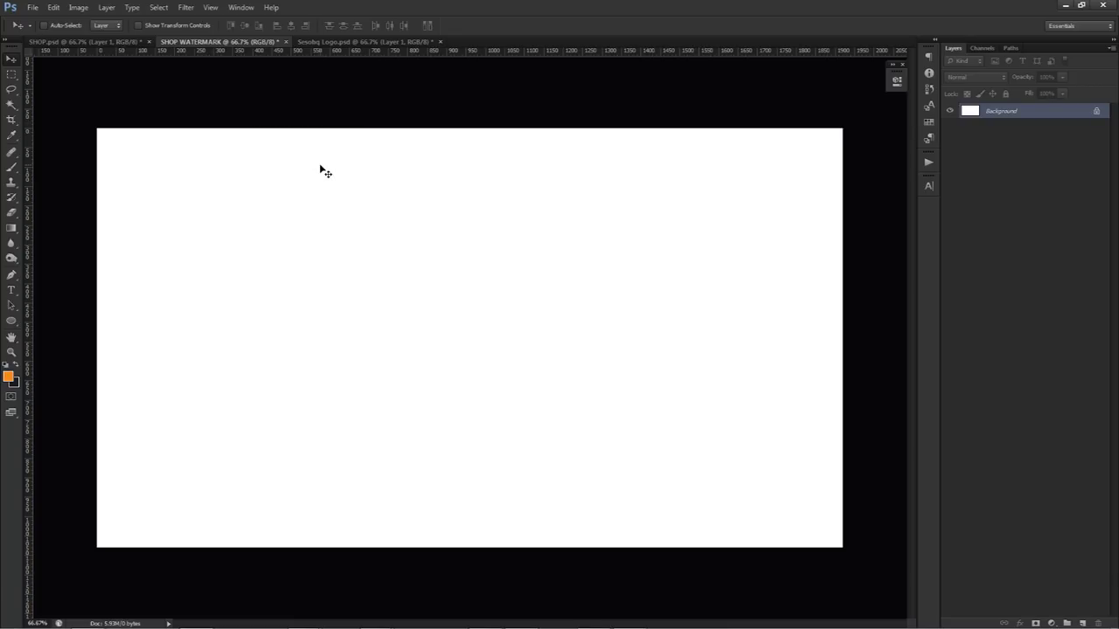
key("p")
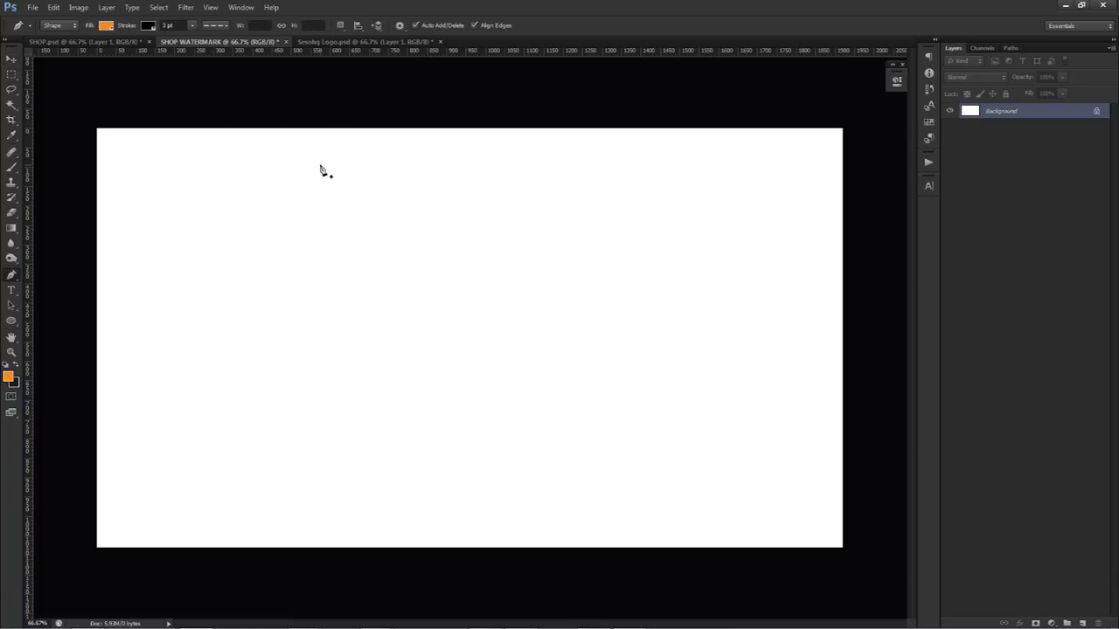
left_click(59, 25)
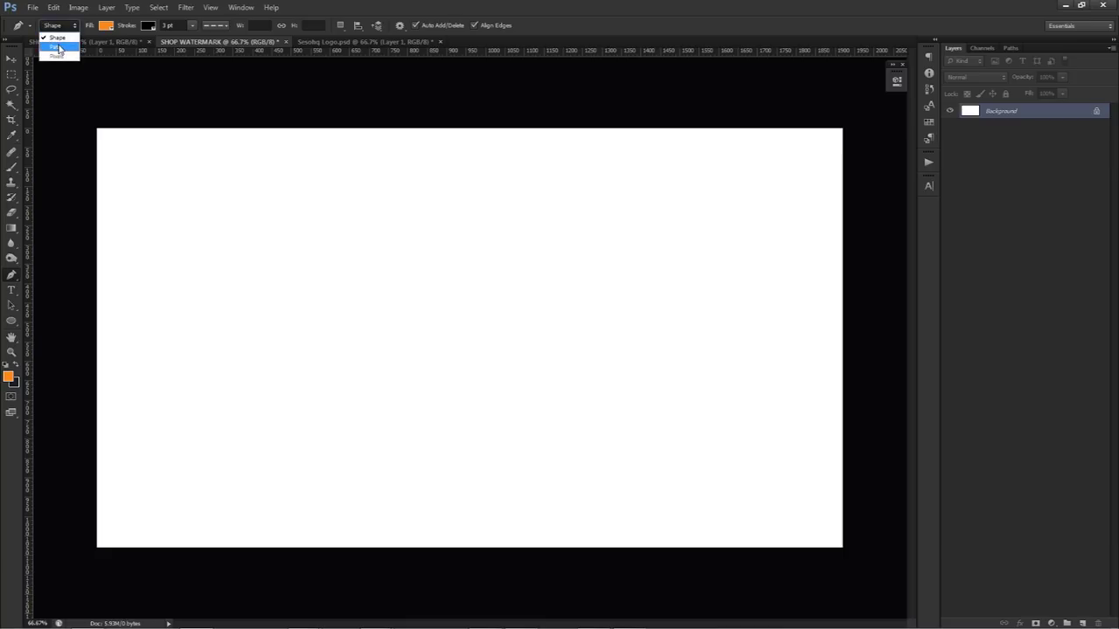
left_click(57, 47)
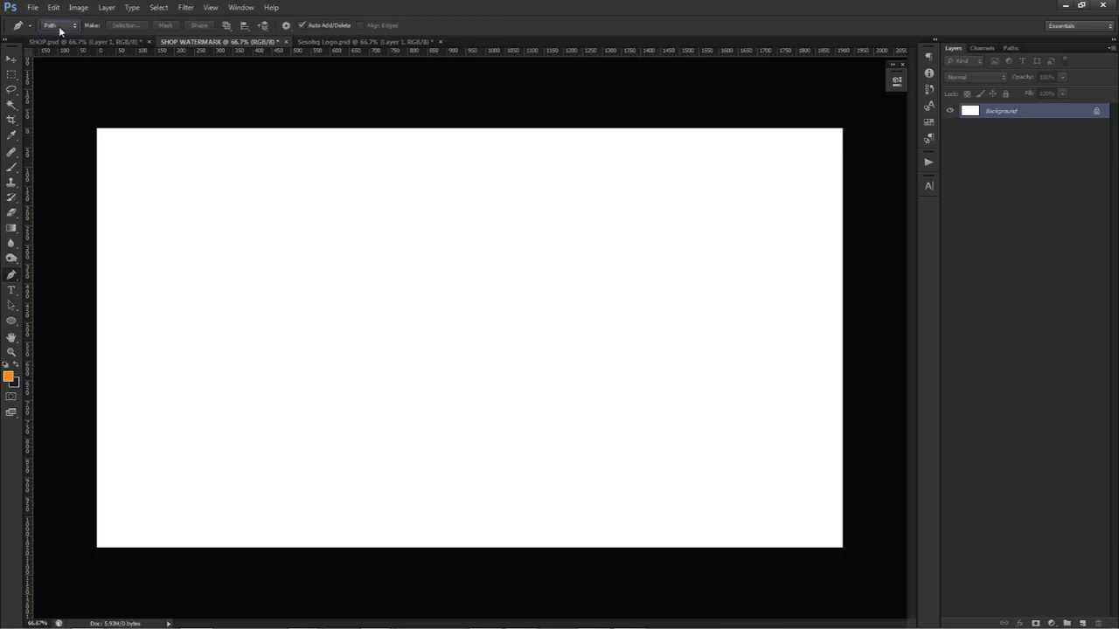
left_click(59, 26)
left_click(58, 37)
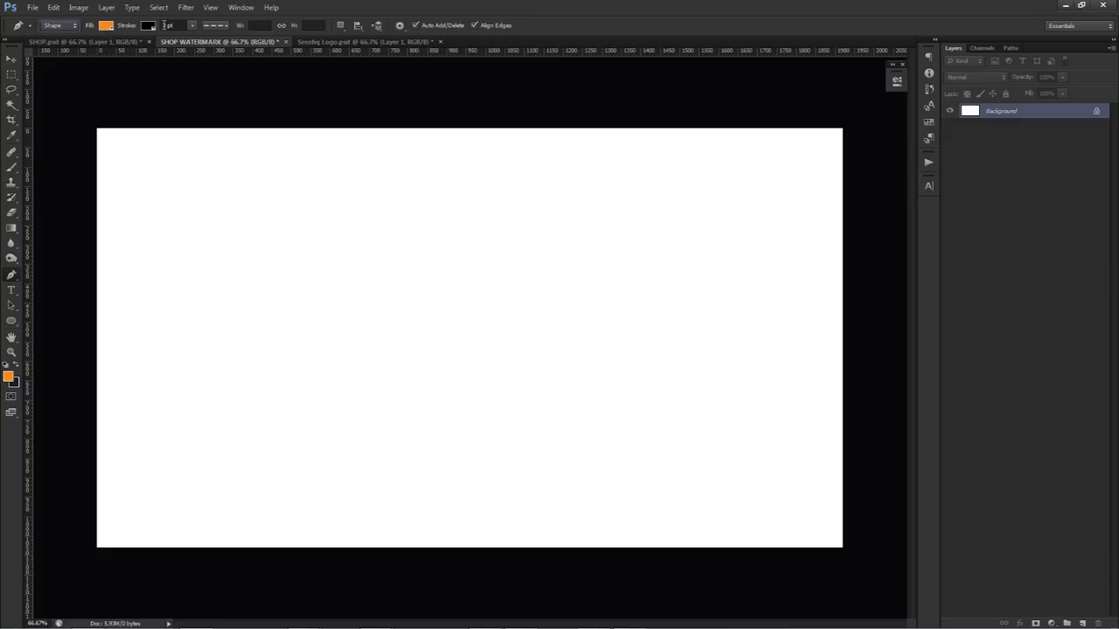
left_click(216, 27)
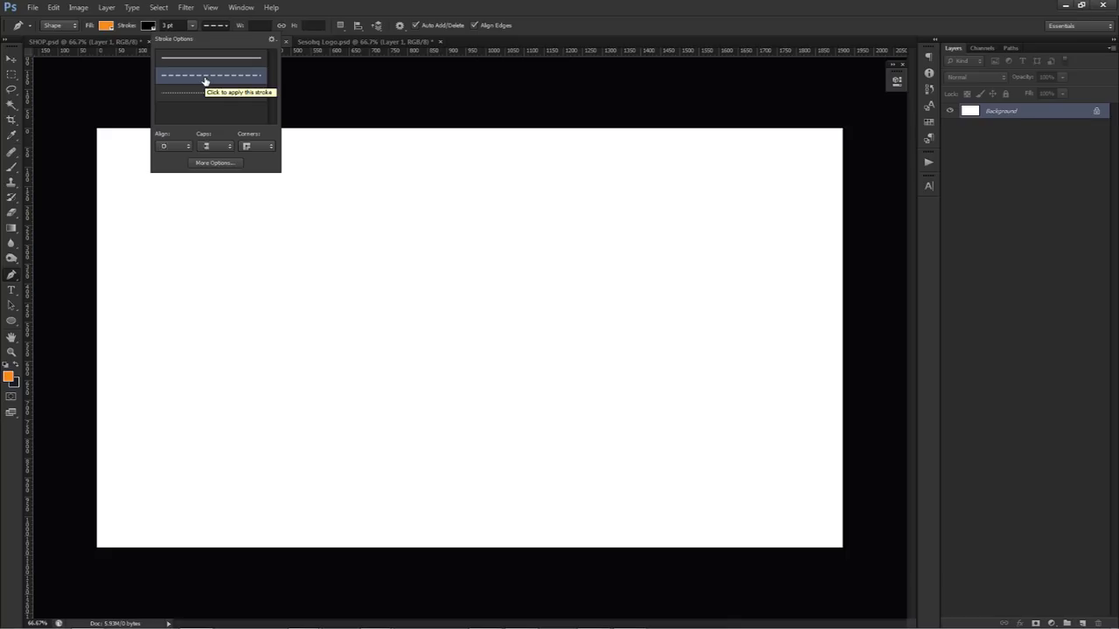
Add a new layer and draw a diagonal dashed line, about 1954 by 1100 px, from the canvas's lower-left to upper-right corner.
left_click(1084, 622)
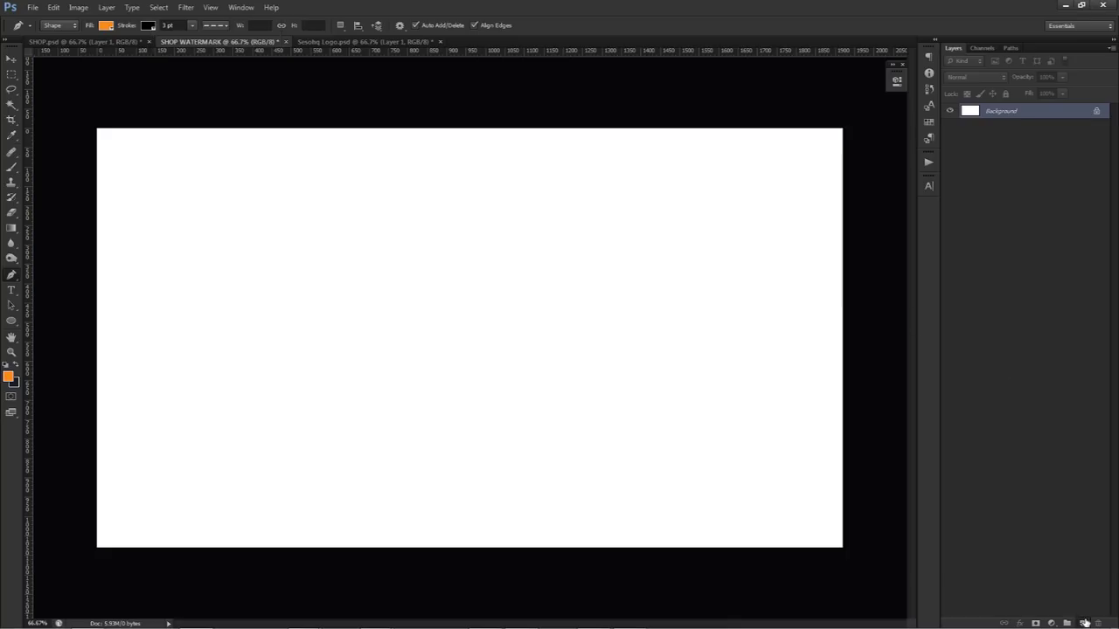
left_click(1084, 622)
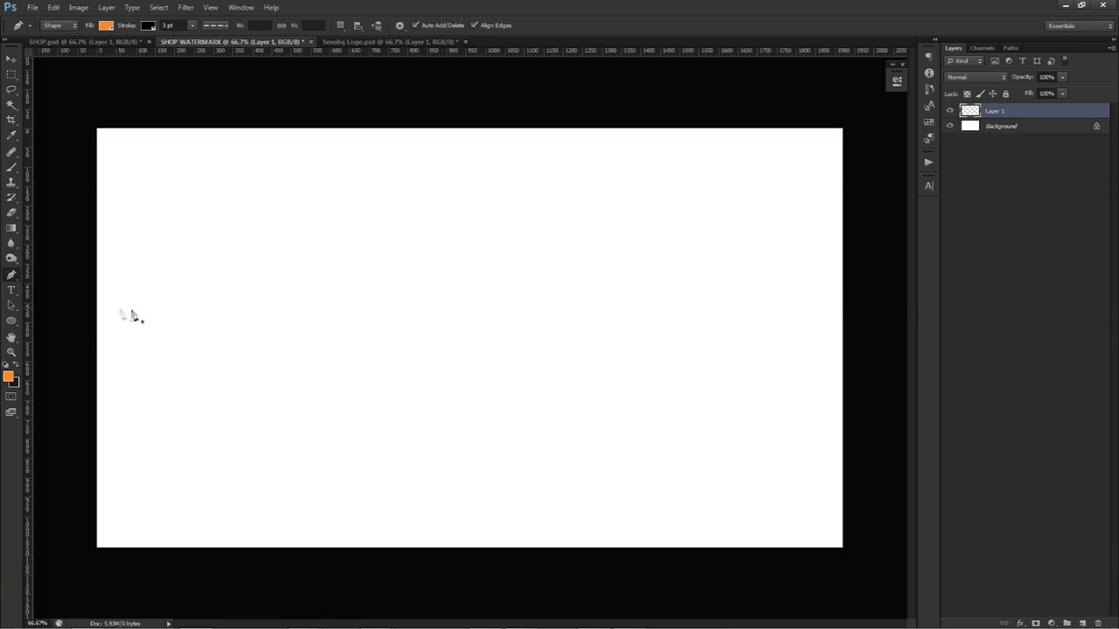
left_click(91, 551)
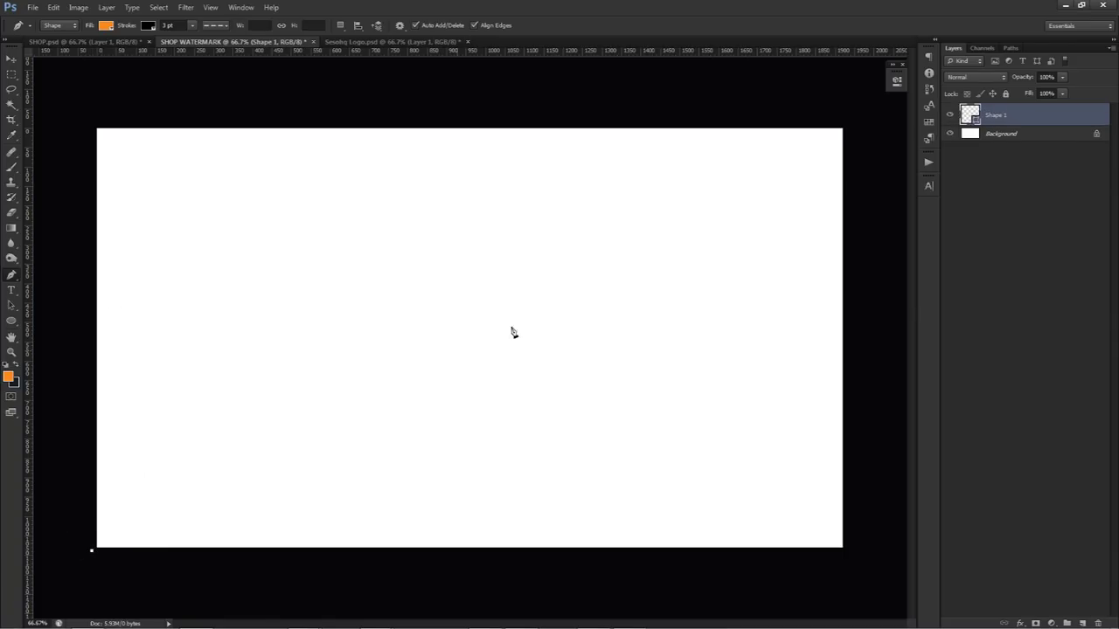
left_click(852, 128)
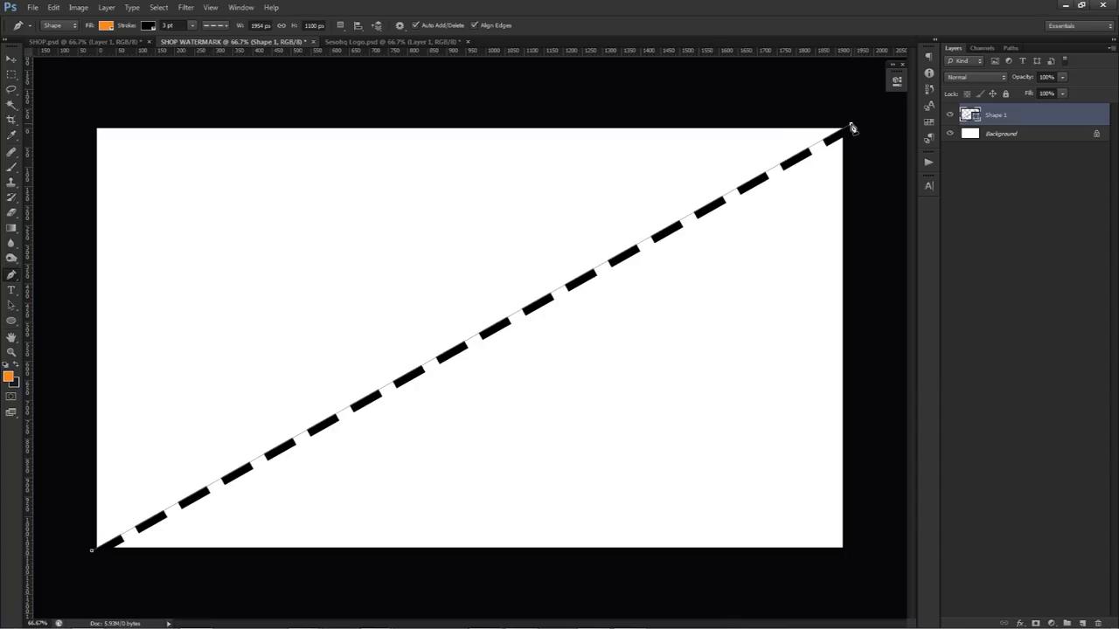
Set the diagonal line's fill to none and view its stroke color options.
left_click(105, 25)
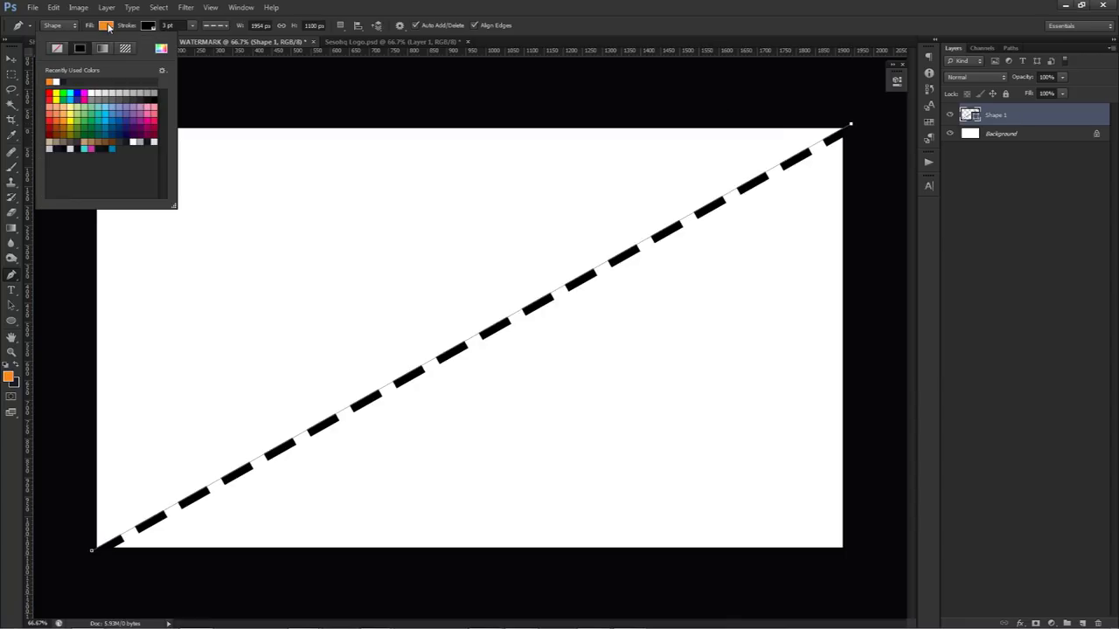
left_click(57, 48)
left_click(149, 29)
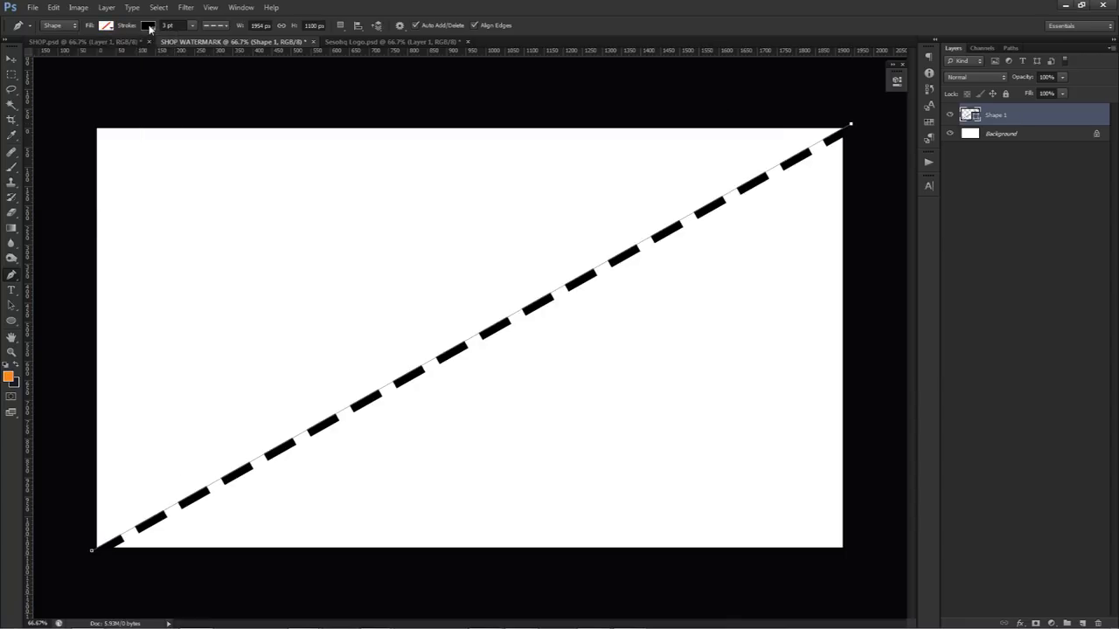
left_click(148, 26)
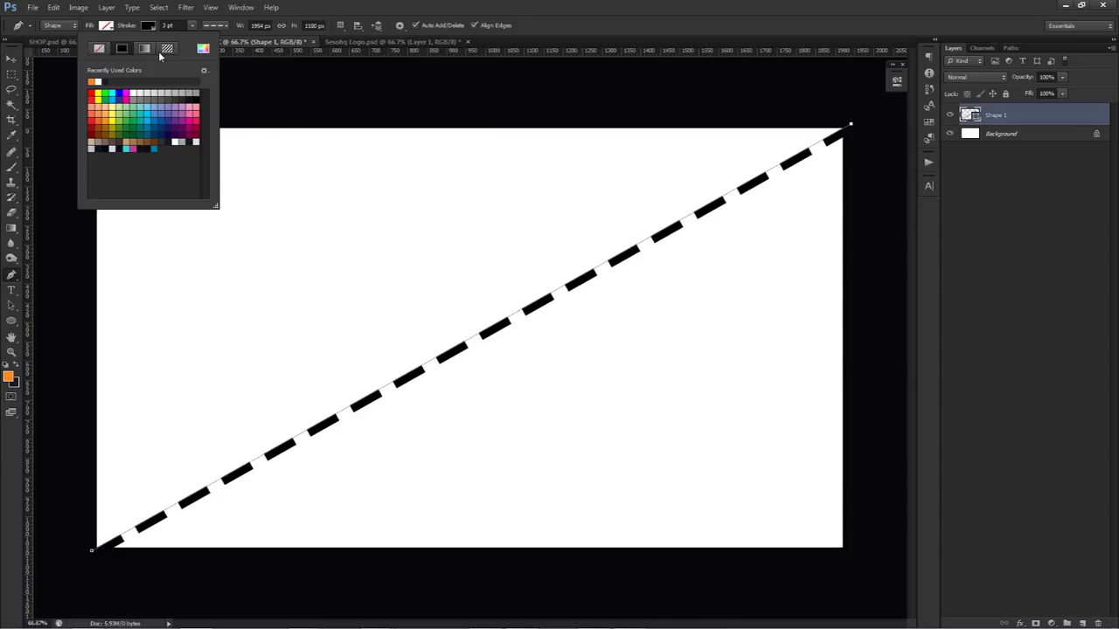
Keep the diagonal line's stroke dashed, set its width to 0.8 pt, and rasterize the line's layer.
left_click(216, 24)
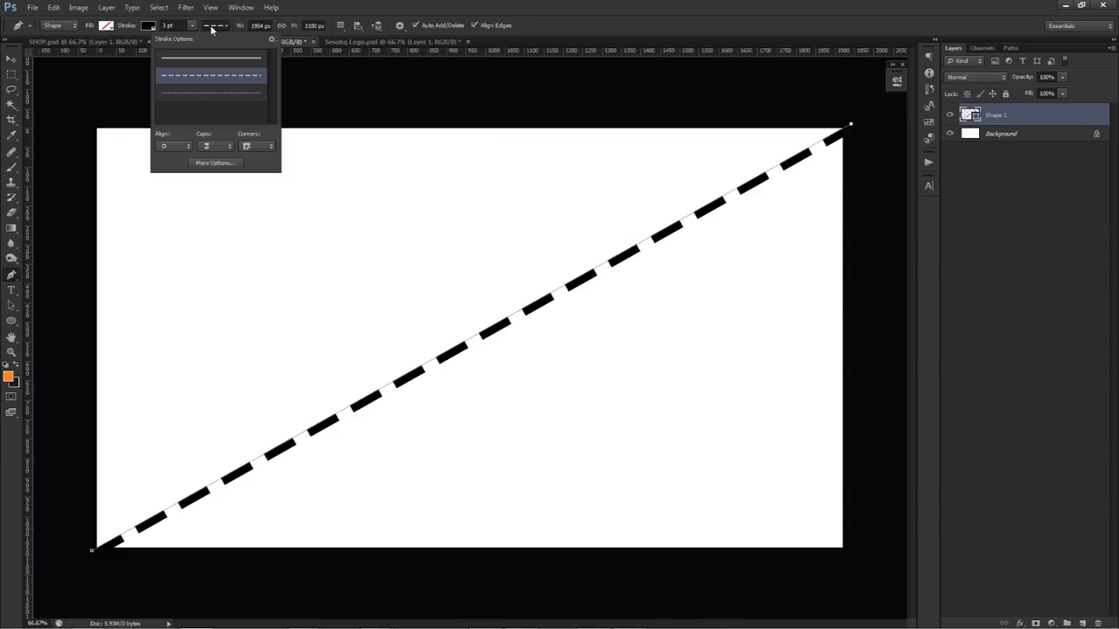
left_click(206, 96)
left_click(214, 76)
left_click(166, 26)
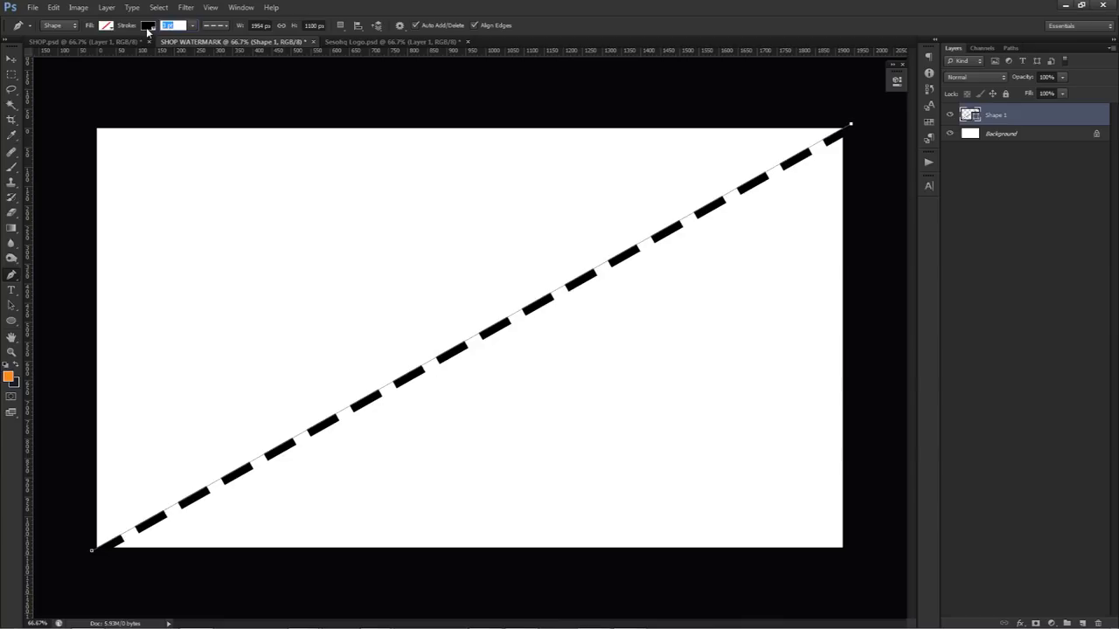
type("0.8")
key("Return")
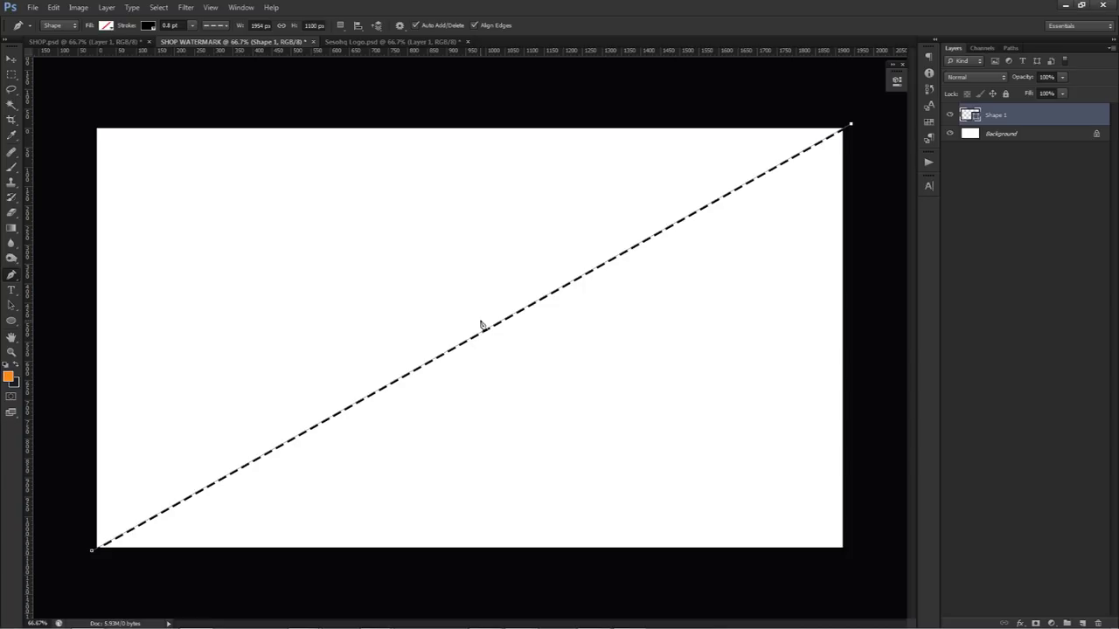
right_click(1007, 116)
left_click(1021, 203)
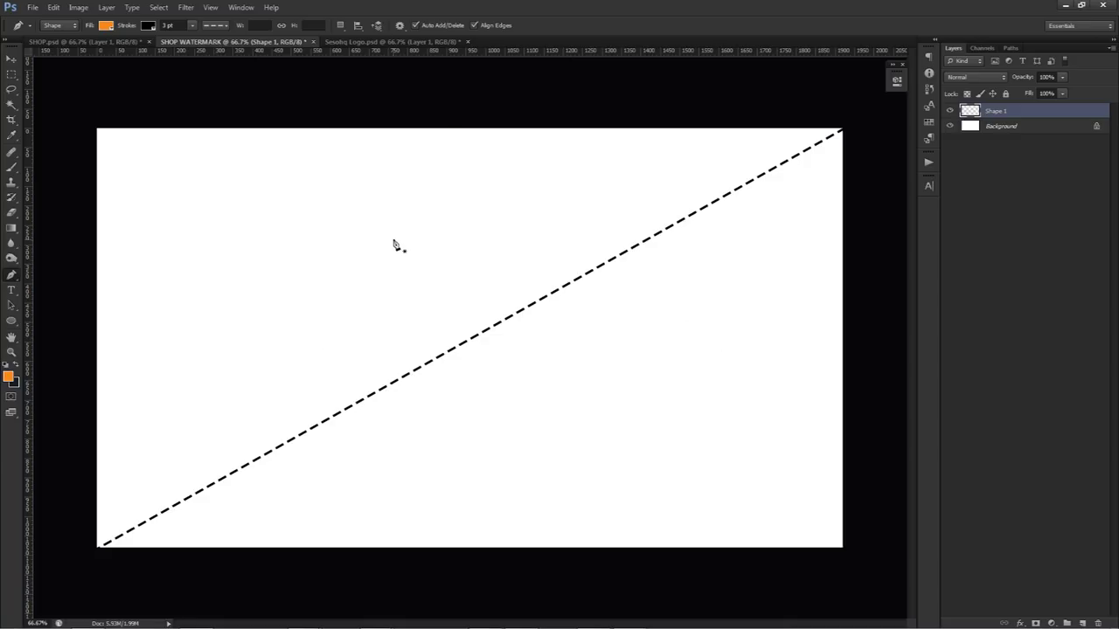
Copy the black logo from the Sesohq Logo document into the SHOP WATERMARK document.
left_click(372, 42)
key("v")
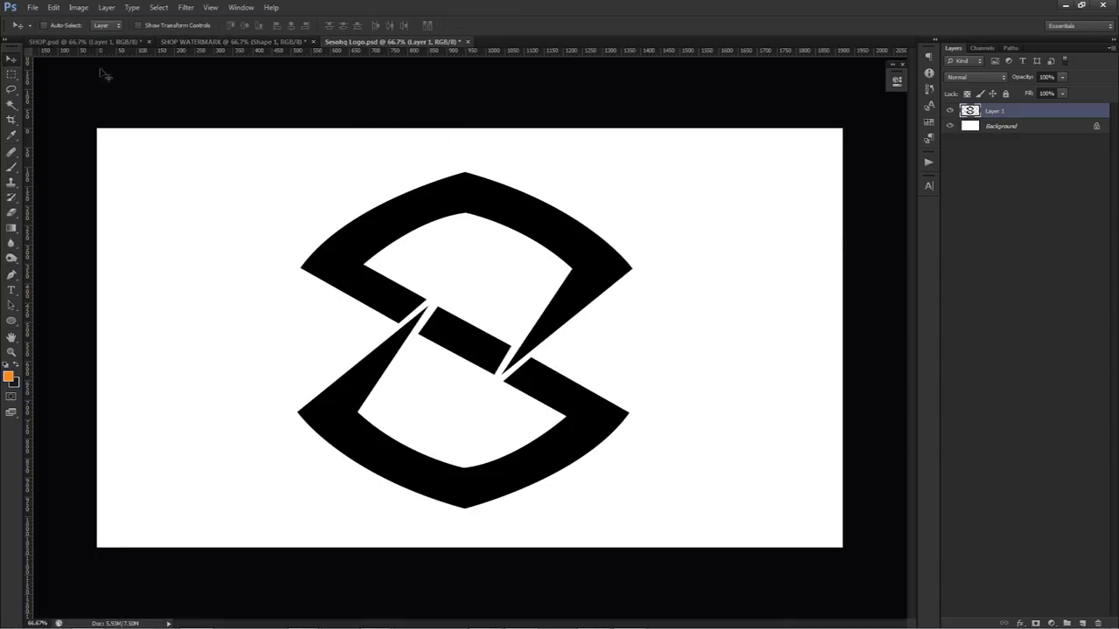
left_click_drag(503, 242, 354, 82)
left_click_drag(284, 41, 524, 305)
left_click_drag(559, 367, 584, 292)
Scale the copied logo down to a small mark and place it at the middle of the dashed line.
key("ctrl+t")
left_click_drag(646, 193, 602, 221)
left_click_drag(502, 288, 469, 309)
key("Return")
left_click_drag(540, 394, 540, 368)
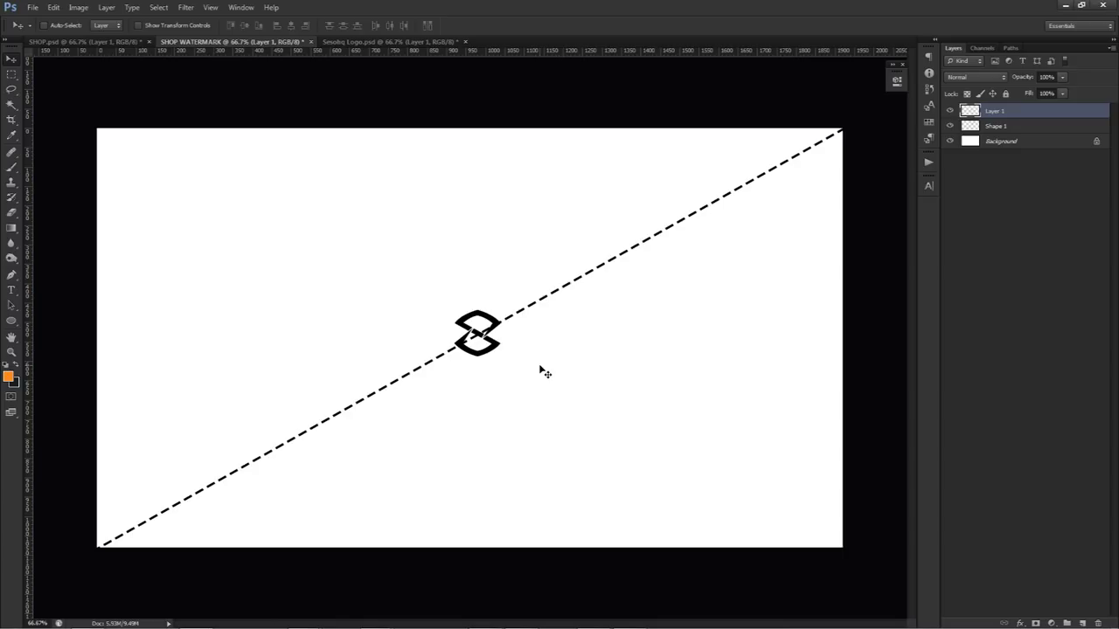
Give the dashed line's layer an orange color label.
left_click(996, 127)
right_click(950, 127)
left_click(979, 192)
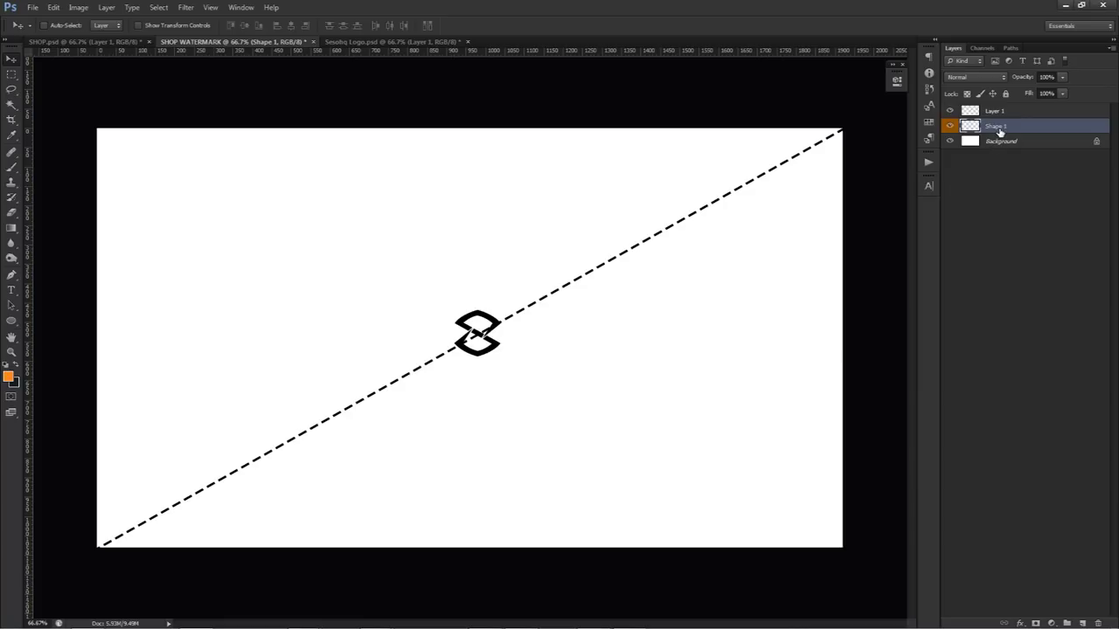
Erase the dashes behind and around the center logo with a 165 px eraser at 100% hardness.
key("e")
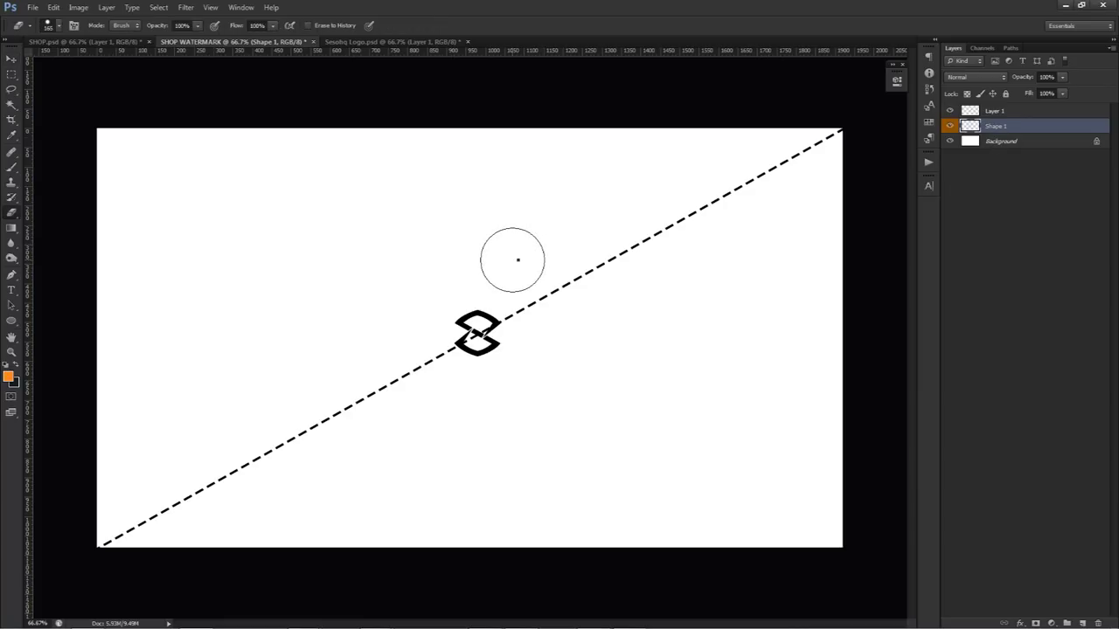
right_click(520, 262)
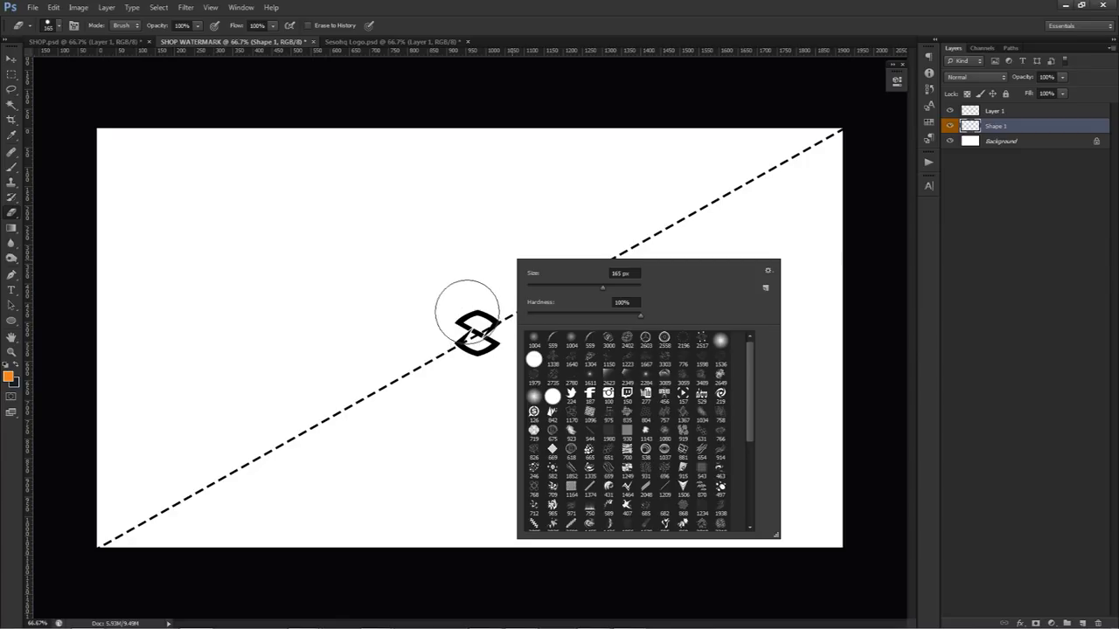
left_click(626, 302)
key("Return")
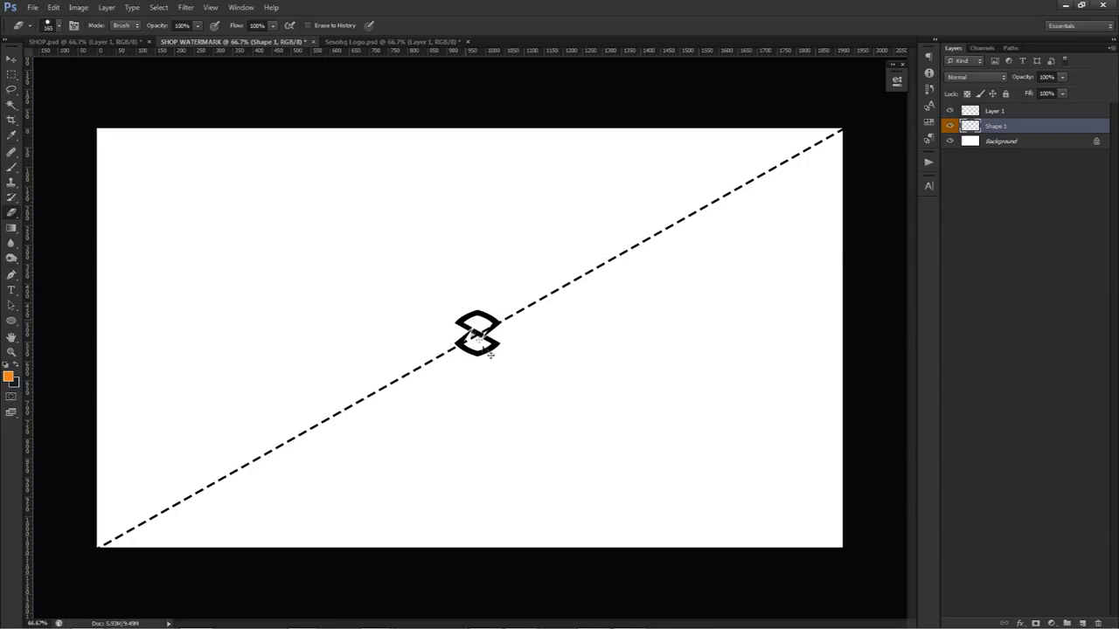
left_click_drag(476, 344, 489, 330)
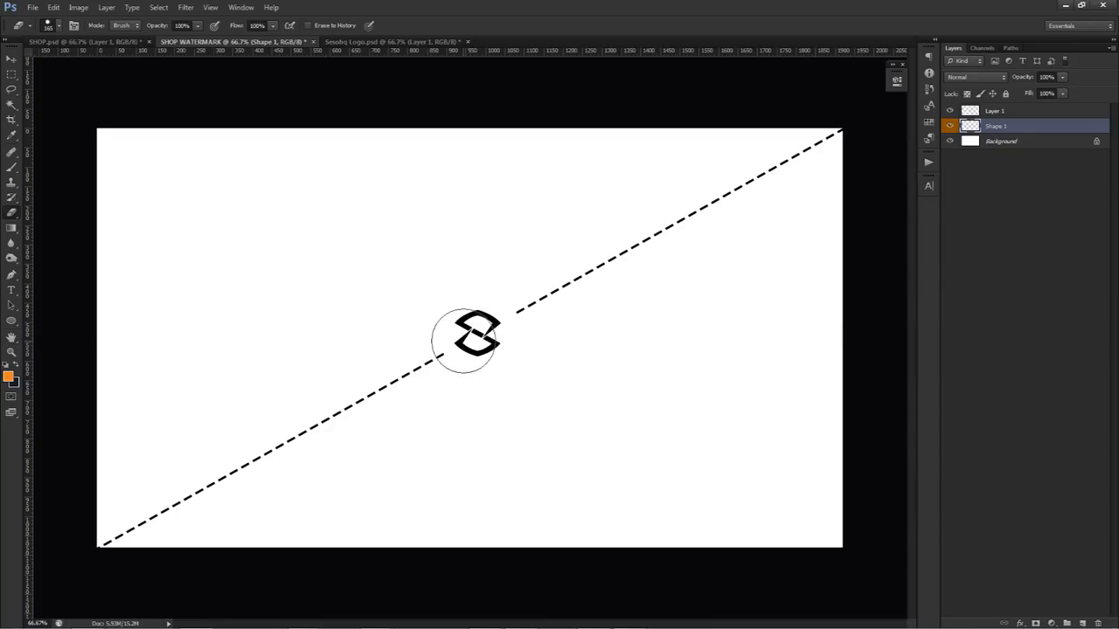
Duplicate the small logo onto the lower-left part of the diagonal and erase the dashes around that copy.
left_click(997, 113)
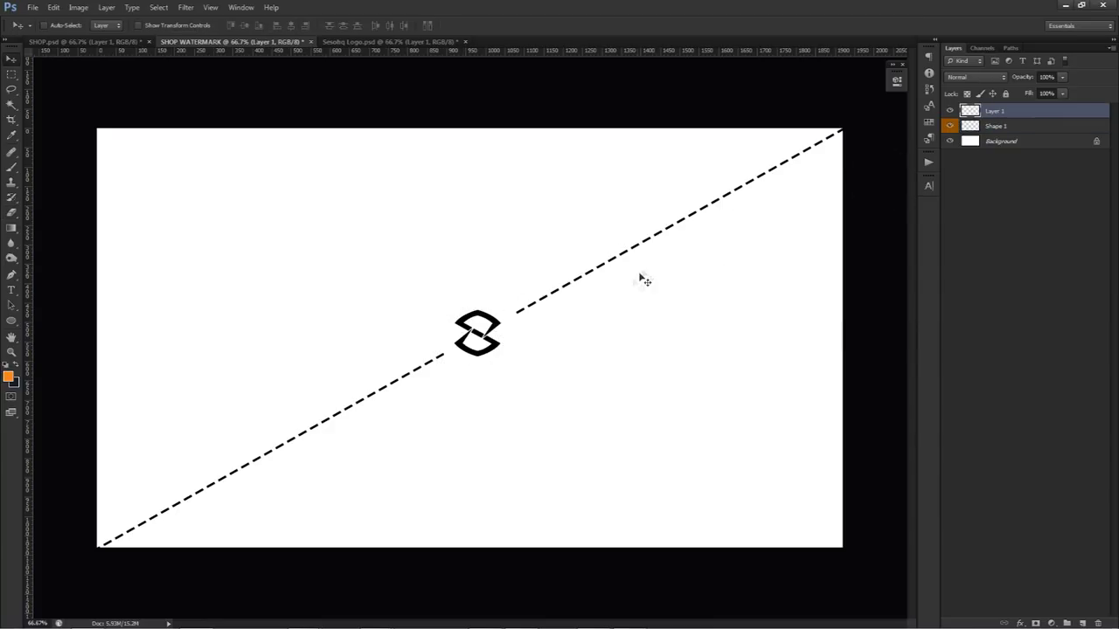
key("v")
left_click_drag(549, 307, 377, 407)
left_click(1004, 140)
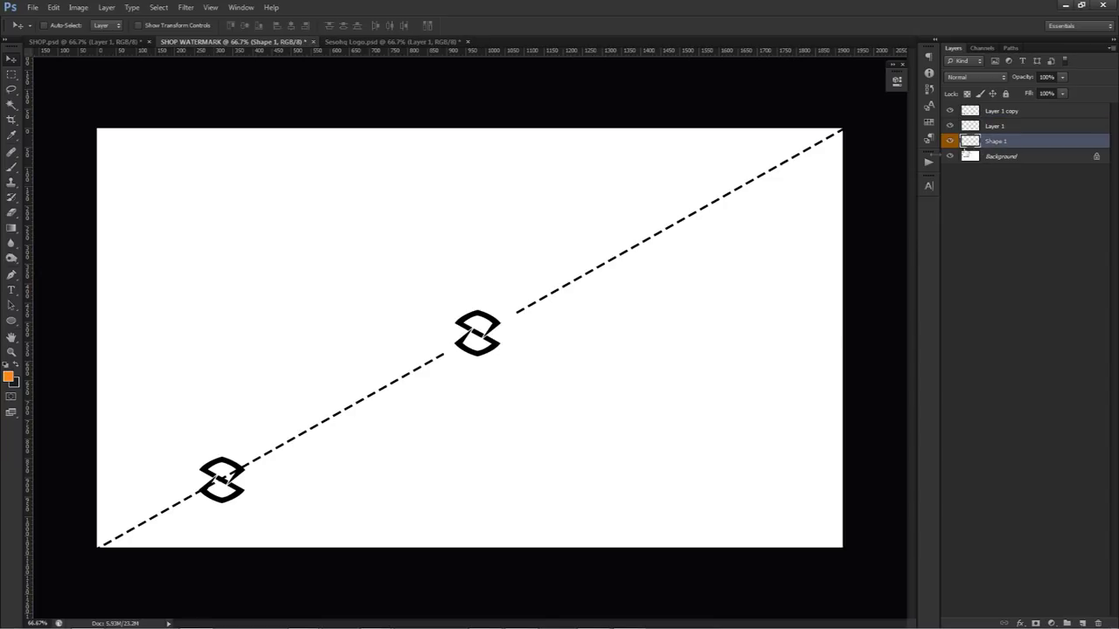
key("e")
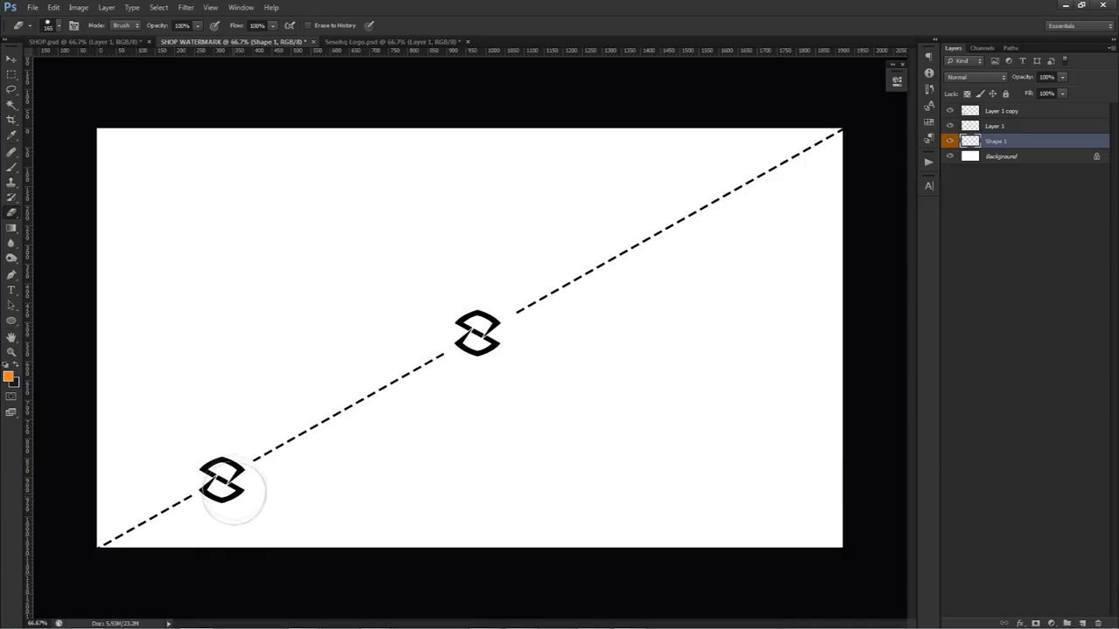
left_click(233, 476)
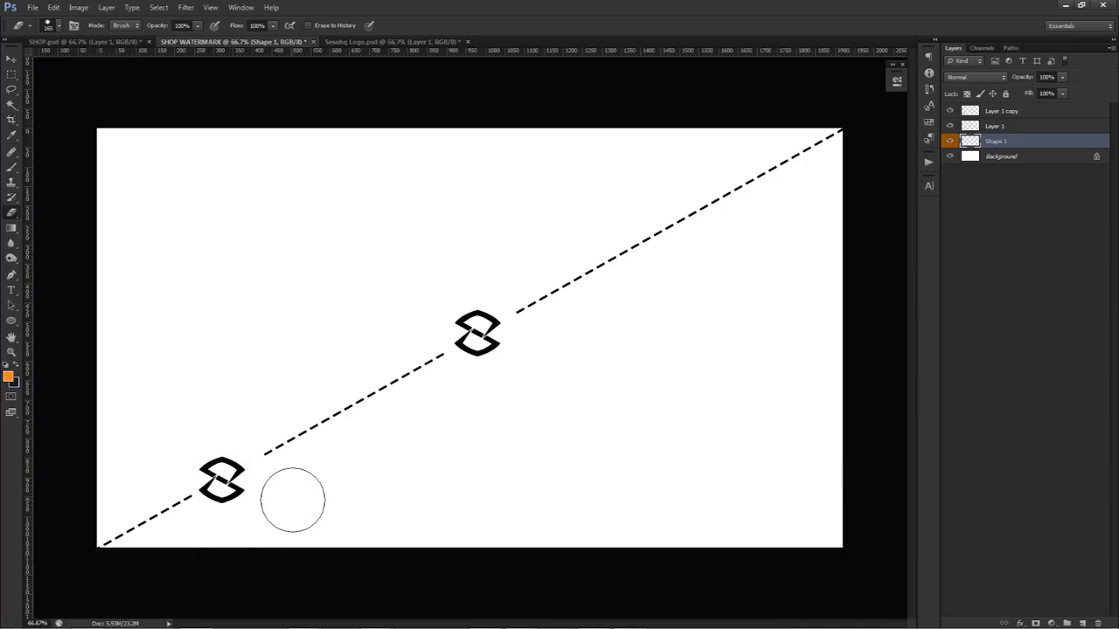
Duplicate the small logo again and align the copy on the diagonal near the canvas's upper-right corner.
key("v")
left_click(996, 111)
left_click_drag(253, 546, 687, 319)
left_click_drag(688, 385, 797, 326)
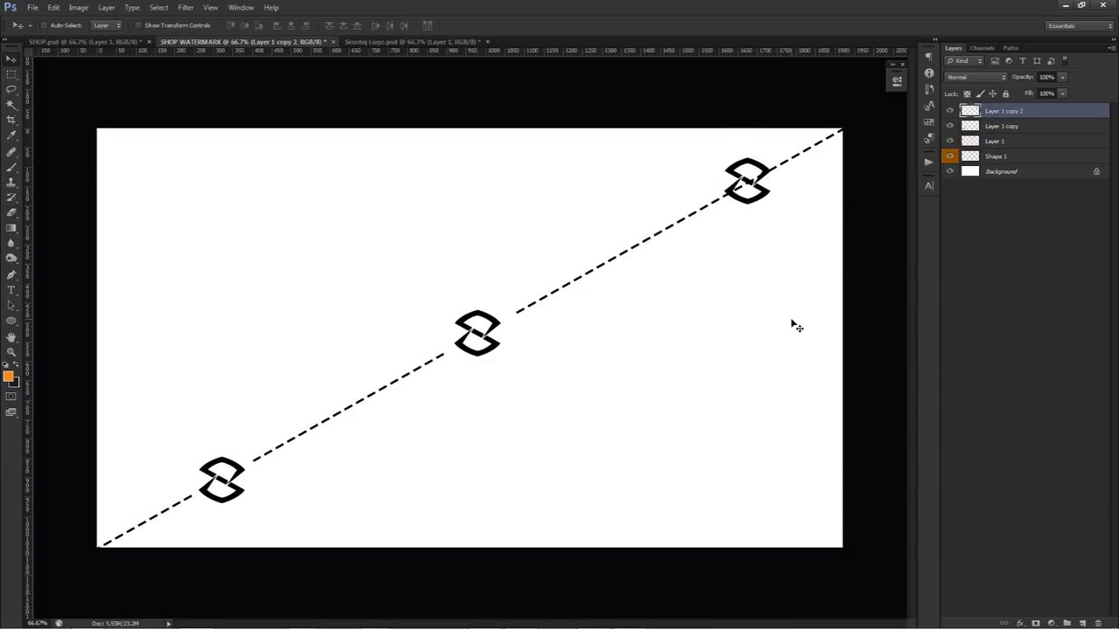
left_click_drag(779, 255, 785, 252)
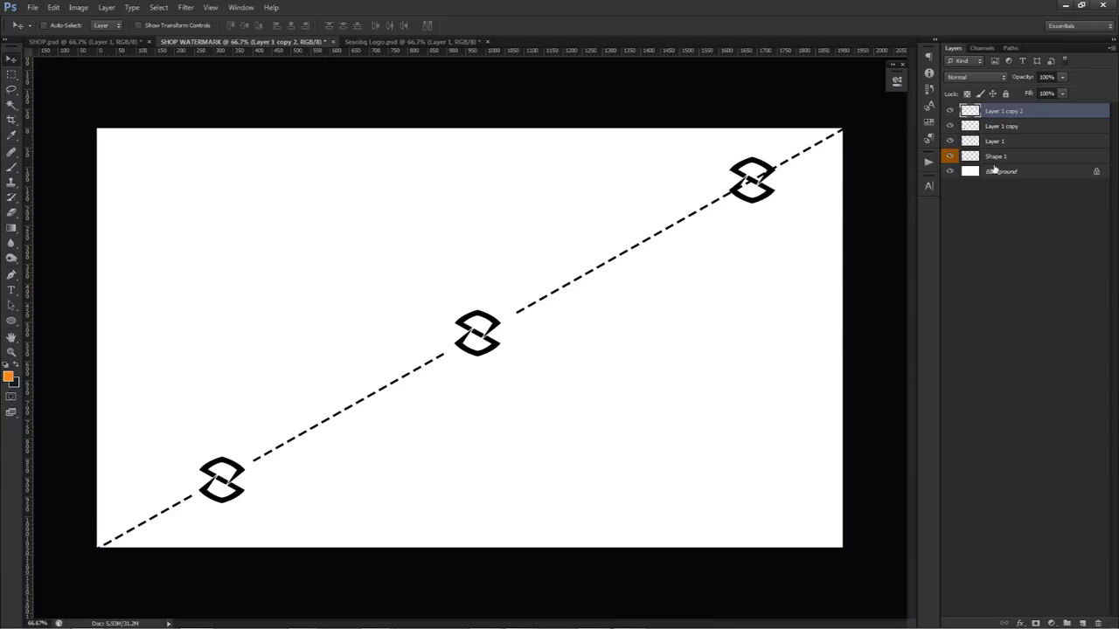
Erase the dashes around the upper-right logo on the dashed line's layer.
left_click(996, 157)
key("e")
left_click(750, 181)
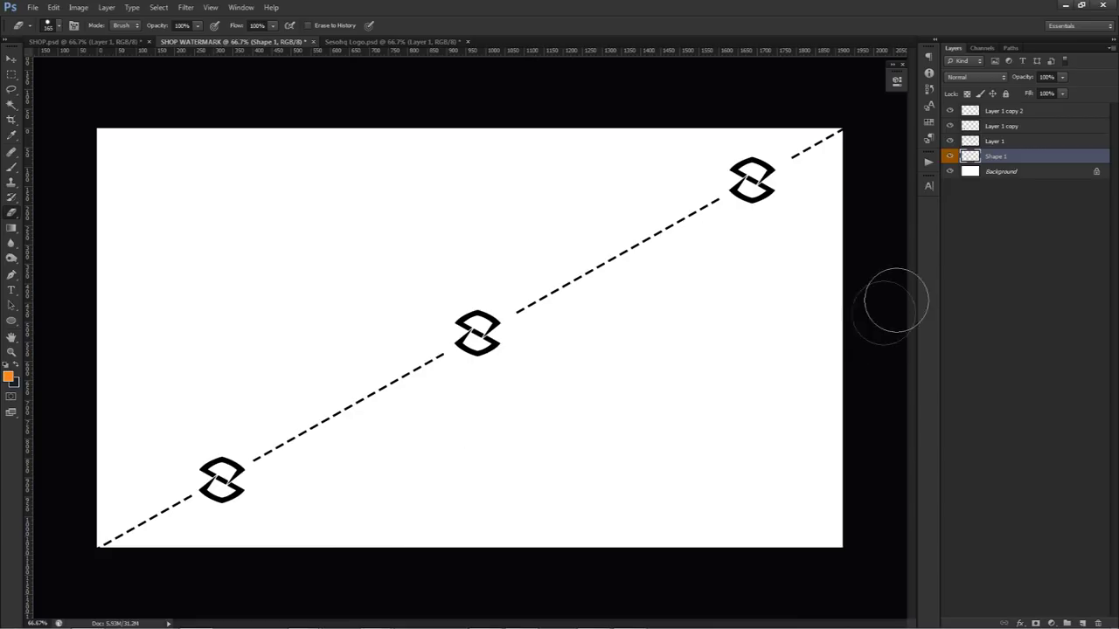
Hide the white background layer and define the transparent logo-and-dashes artwork as a pattern.
left_click(949, 172)
key("v")
left_click(1005, 173)
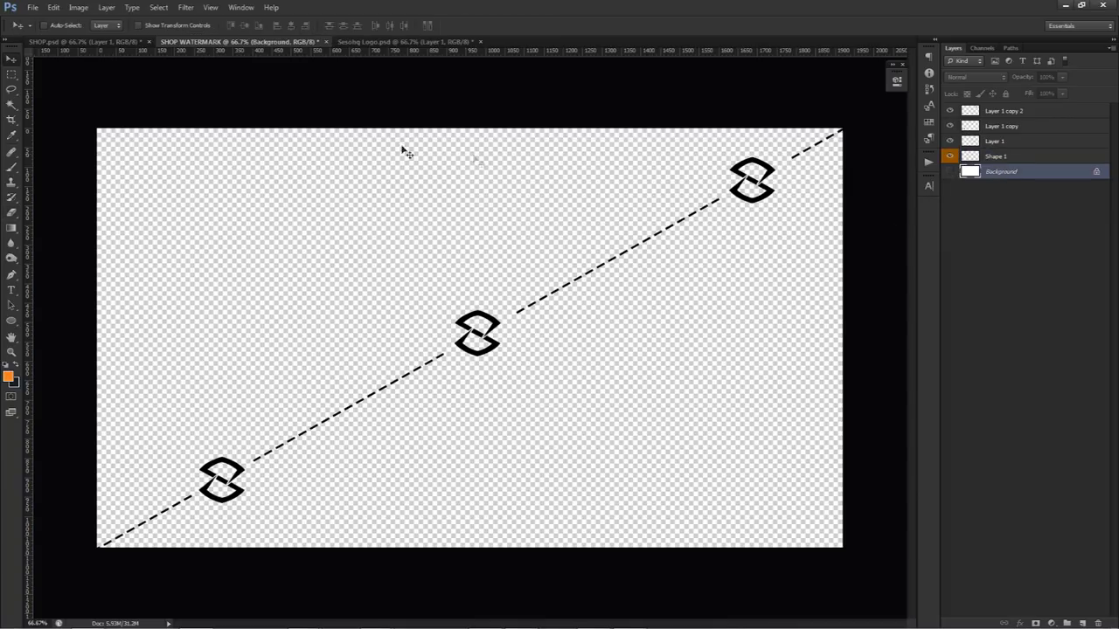
left_click(53, 7)
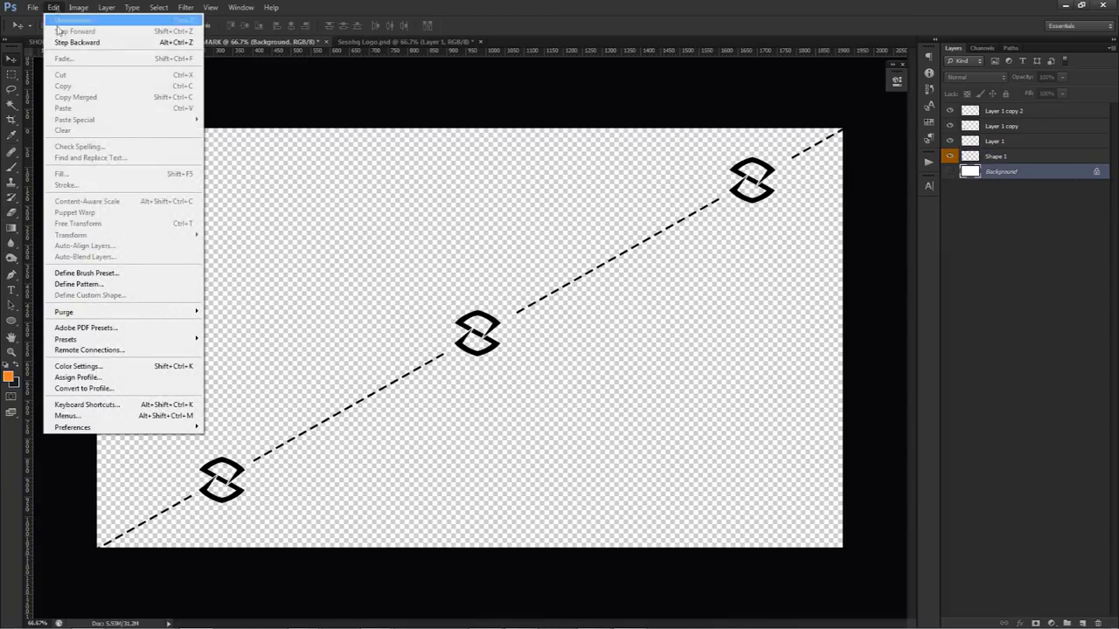
left_click(79, 284)
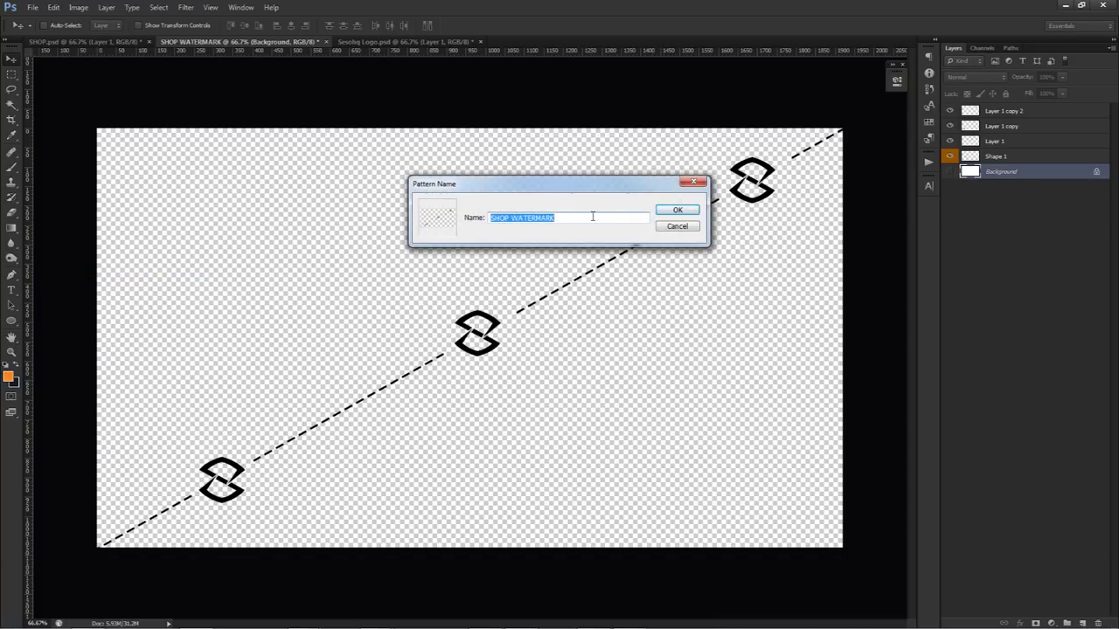
left_click_drag(519, 218, 427, 222)
key("BackSpace")
left_click(674, 210)
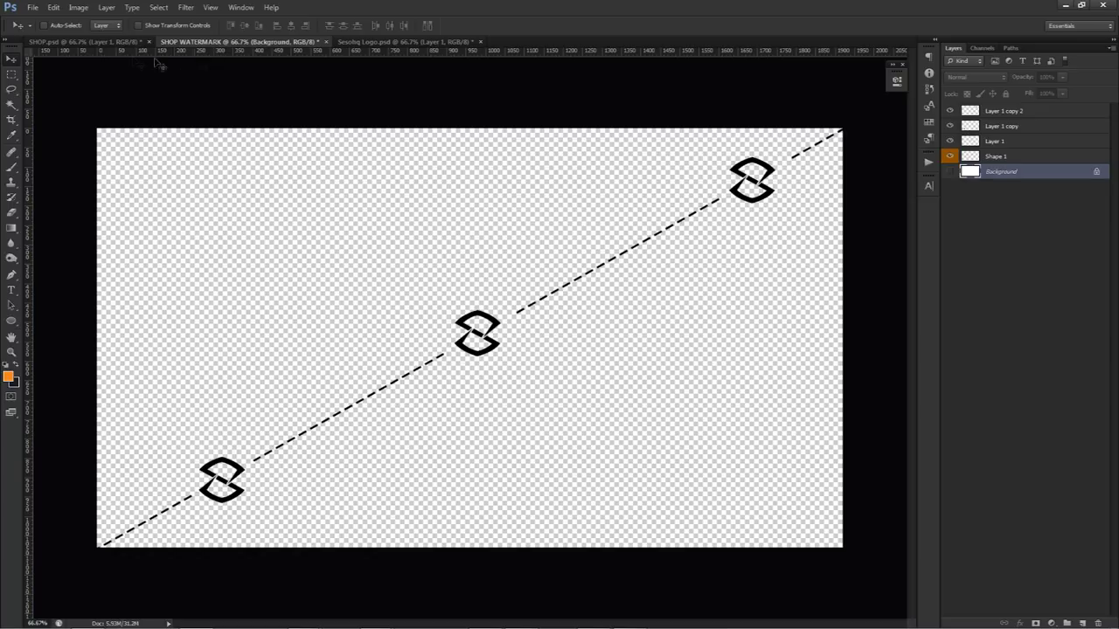
In SHOP.psd, add a layer above the Roman logo, fill it with orange, and set its Fill to 0%.
left_click(98, 41)
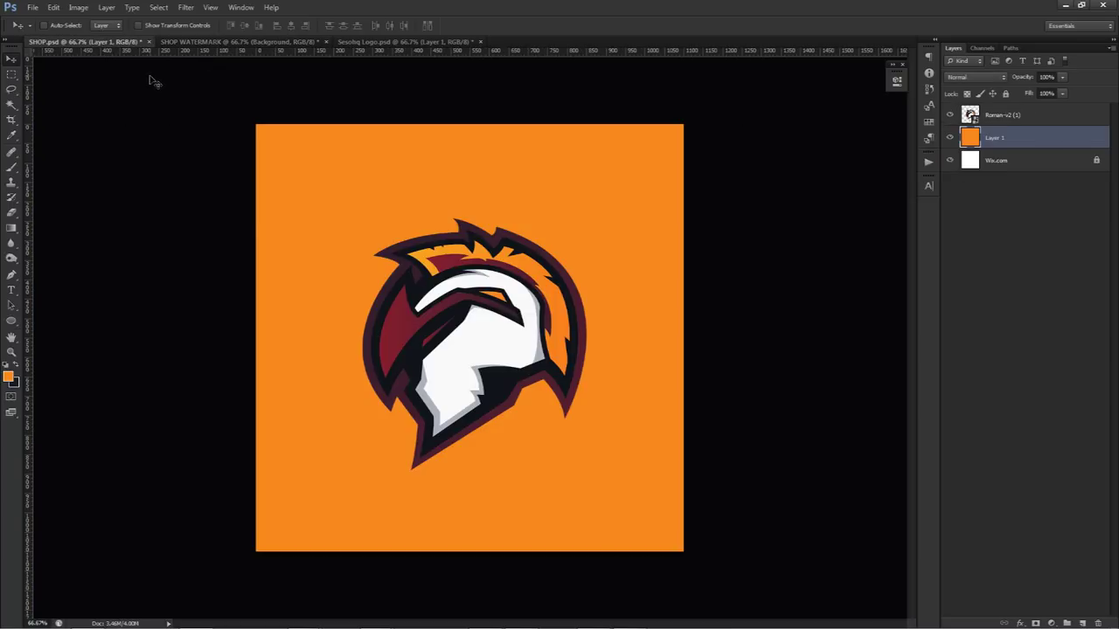
left_click(1020, 117)
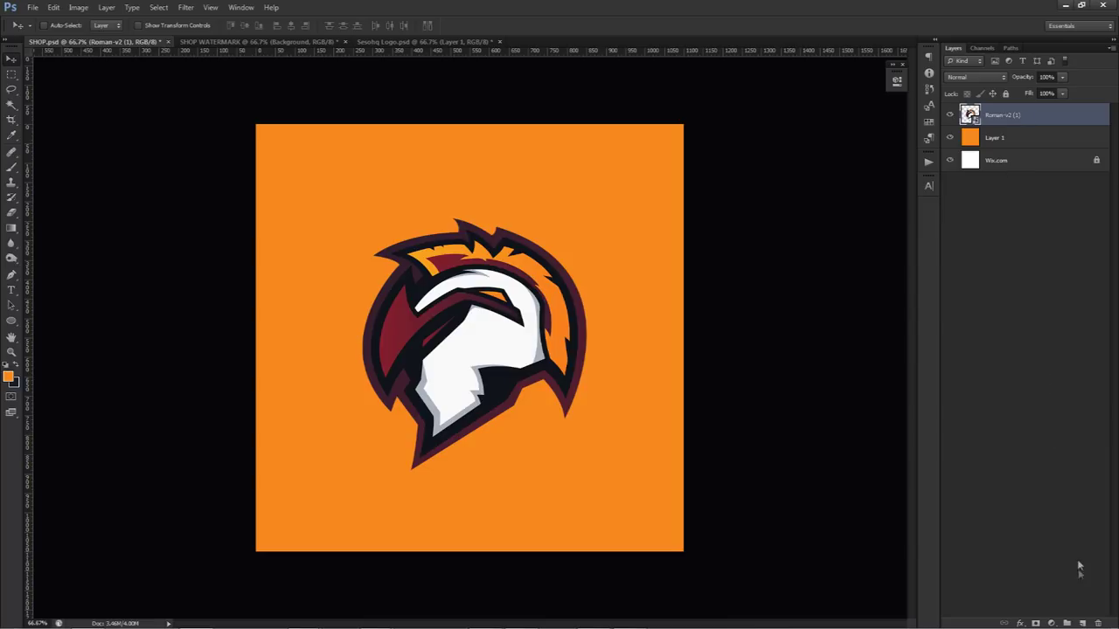
left_click(1081, 622)
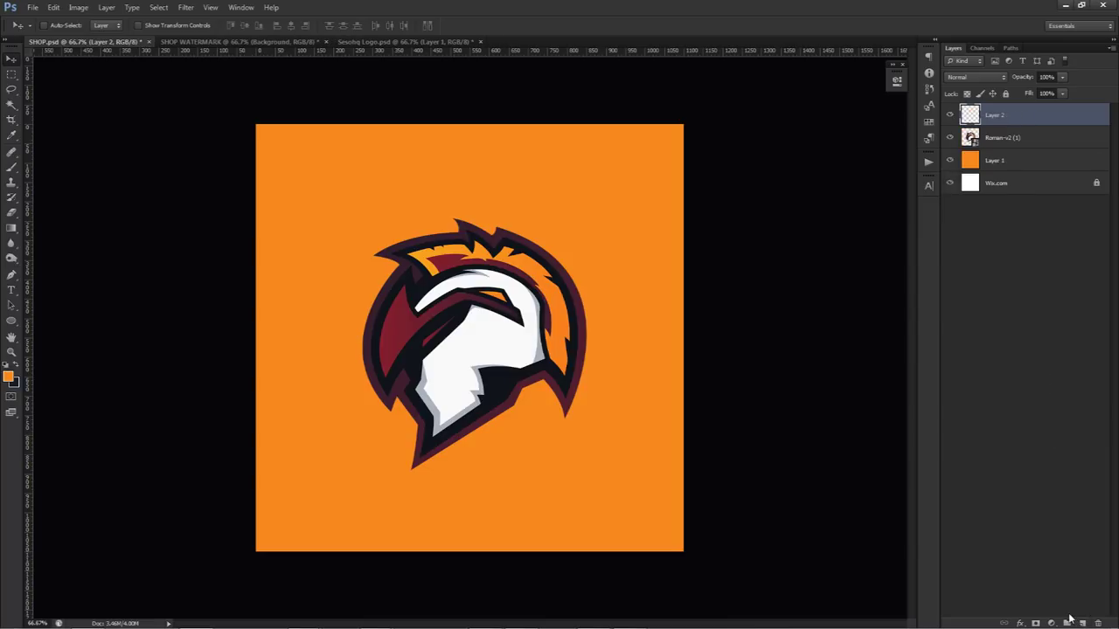
key("alt+BackSpace")
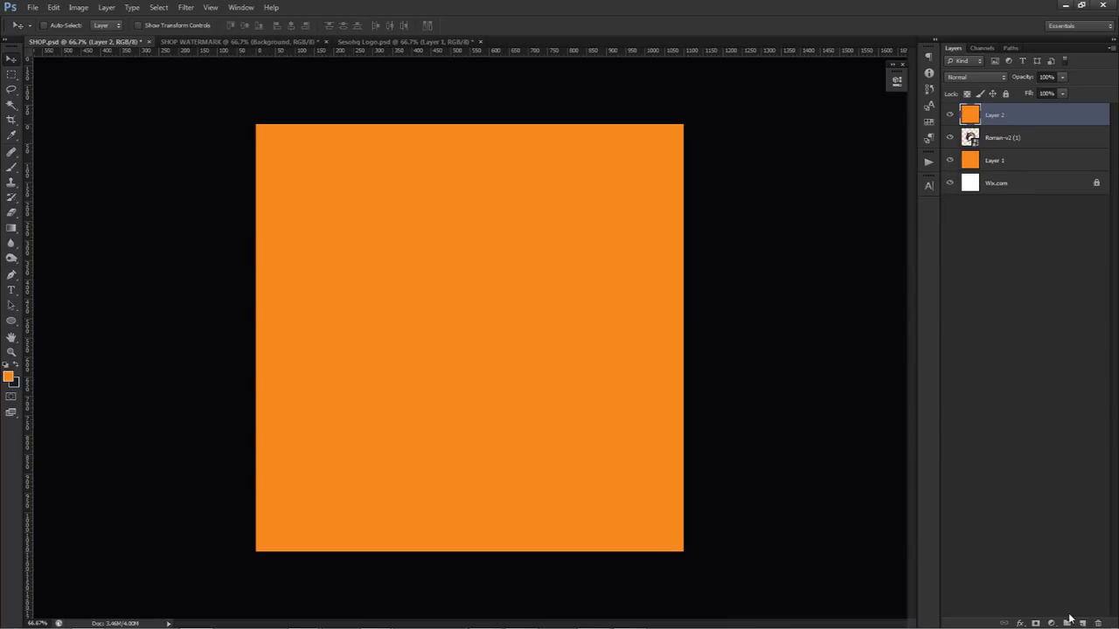
left_click(1062, 94)
left_click_drag(1056, 107, 1001, 108)
Apply a Pattern Overlay to the new top layer using the logo-and-dashes watermark pattern at 13% scale.
left_click(1090, 120)
double_click(1090, 121)
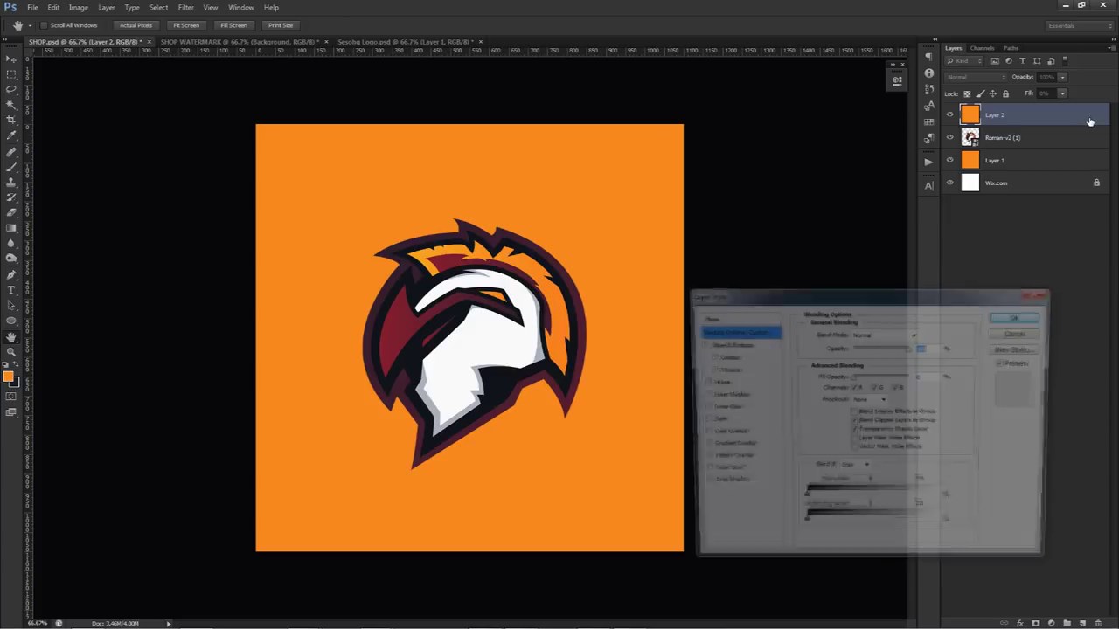
left_click_drag(769, 291, 763, 163)
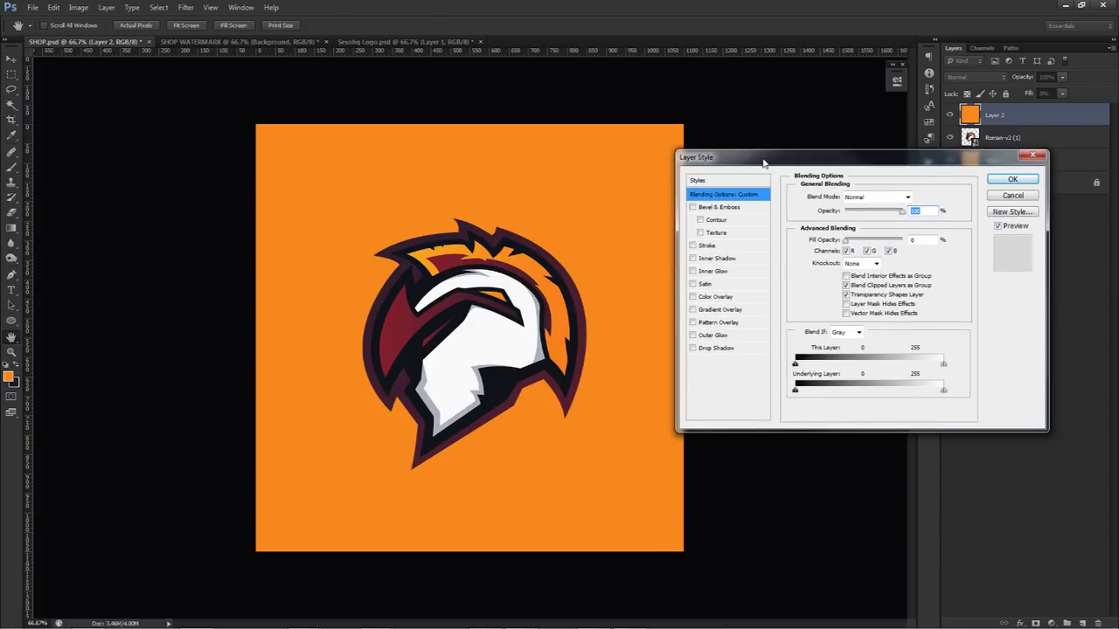
left_click(711, 325)
left_click(846, 245)
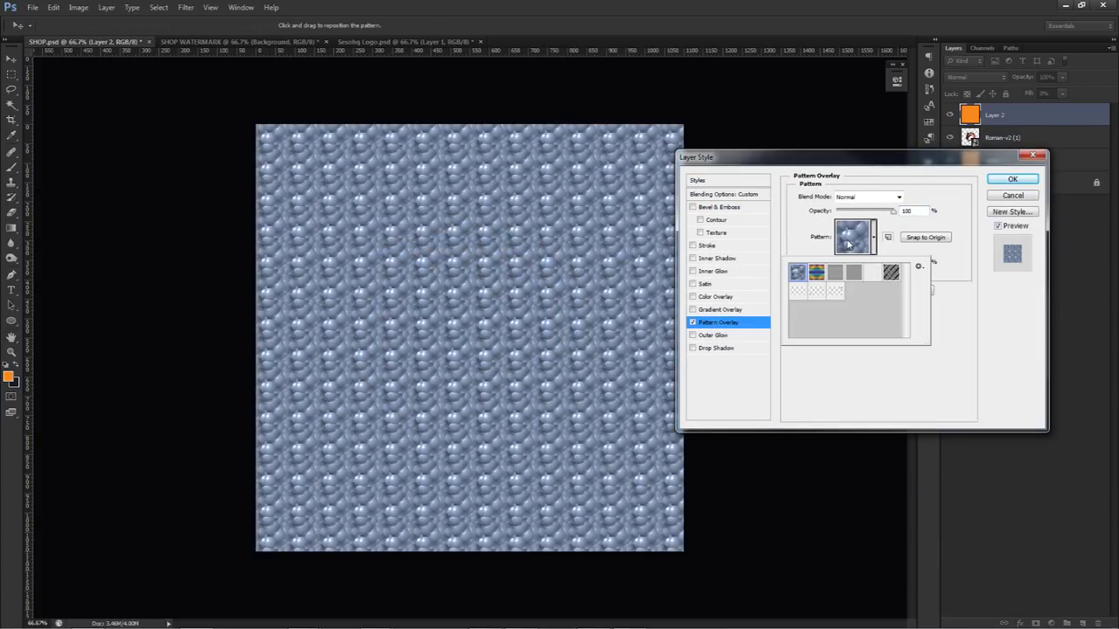
left_click(836, 293)
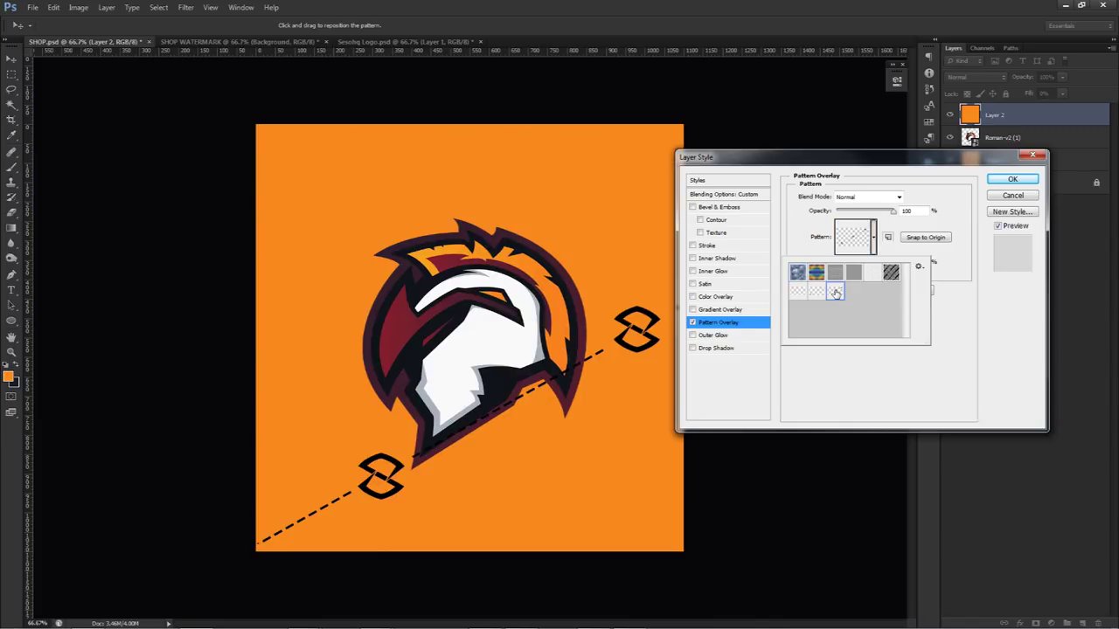
left_click(874, 162)
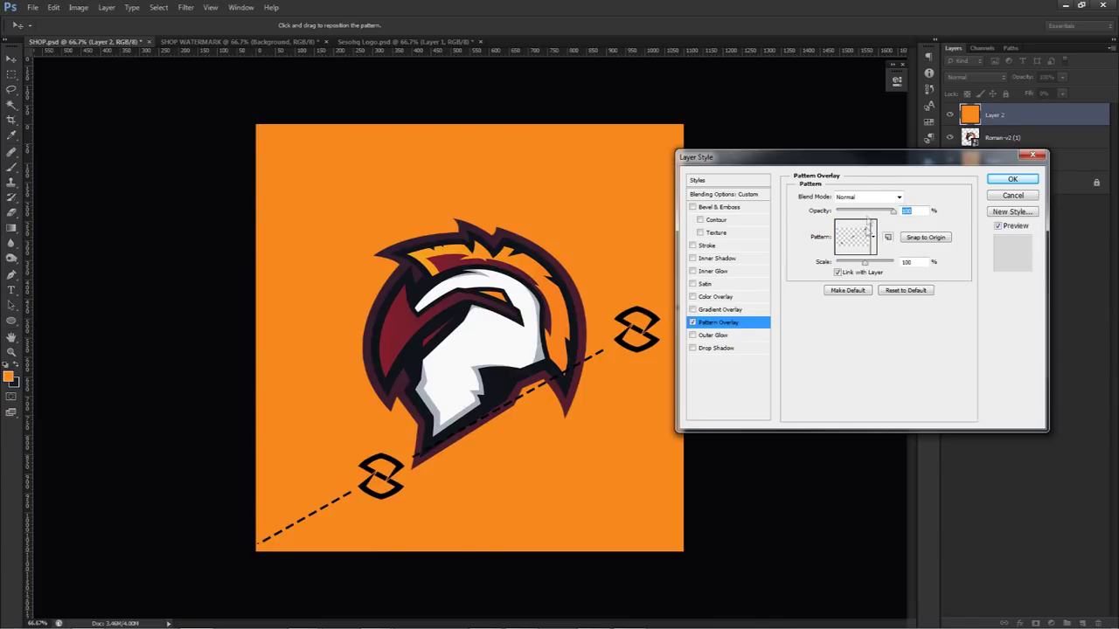
left_click_drag(865, 264, 841, 265)
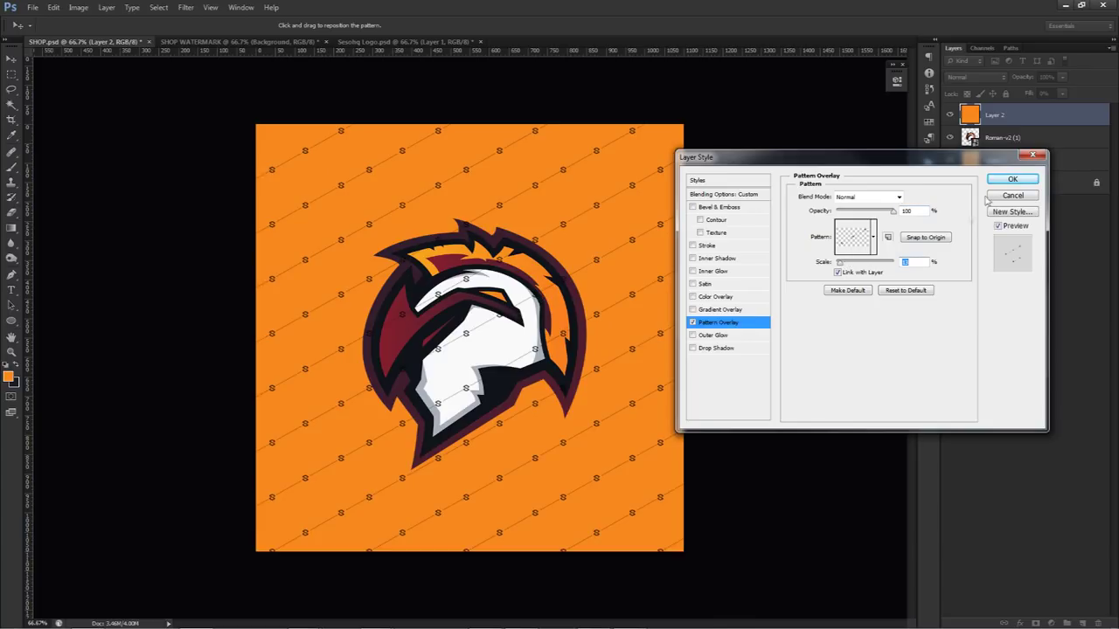
left_click(1011, 180)
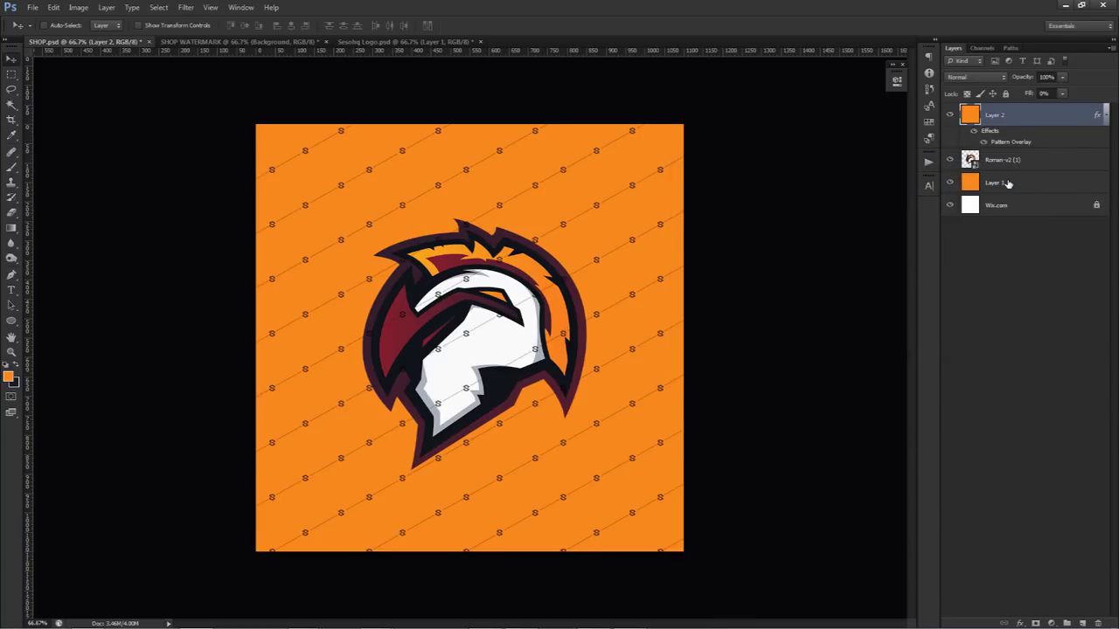
left_click(977, 77)
left_click(965, 80)
double_click(1010, 142)
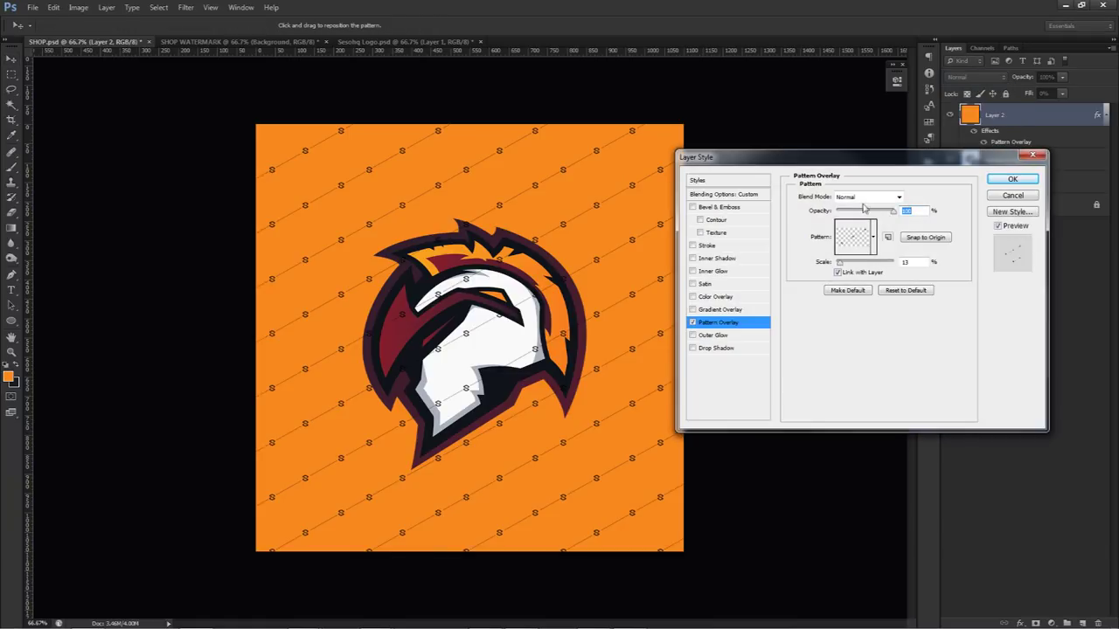
left_click(859, 197)
left_click(848, 200)
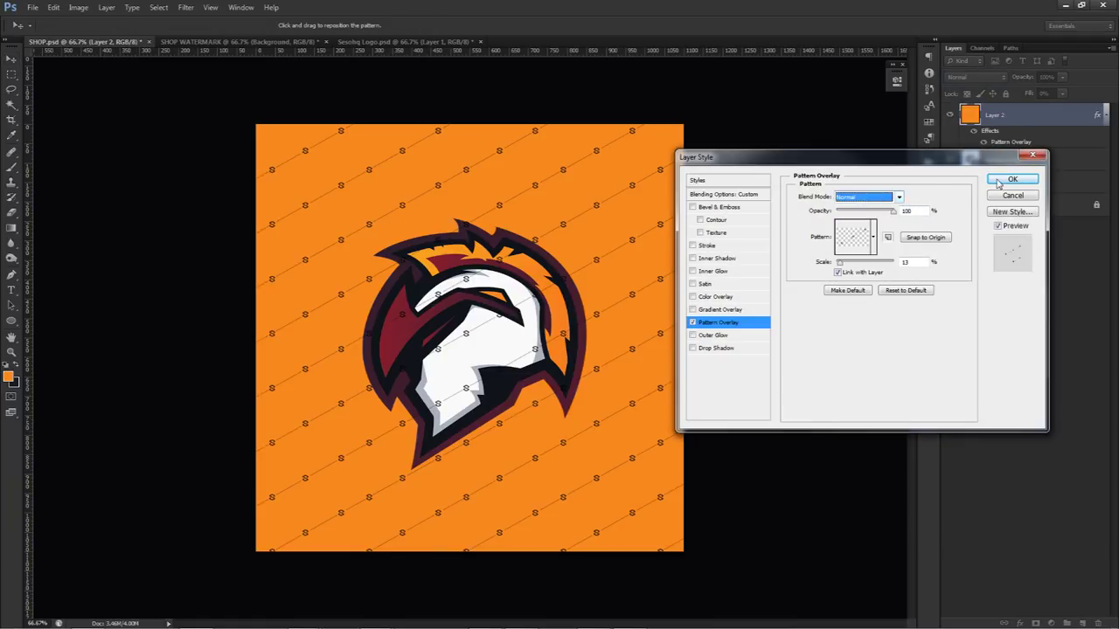
left_click(1011, 179)
Rasterize the layer style of the watermark layer and set its blend mode to Overlay.
right_click(1013, 115)
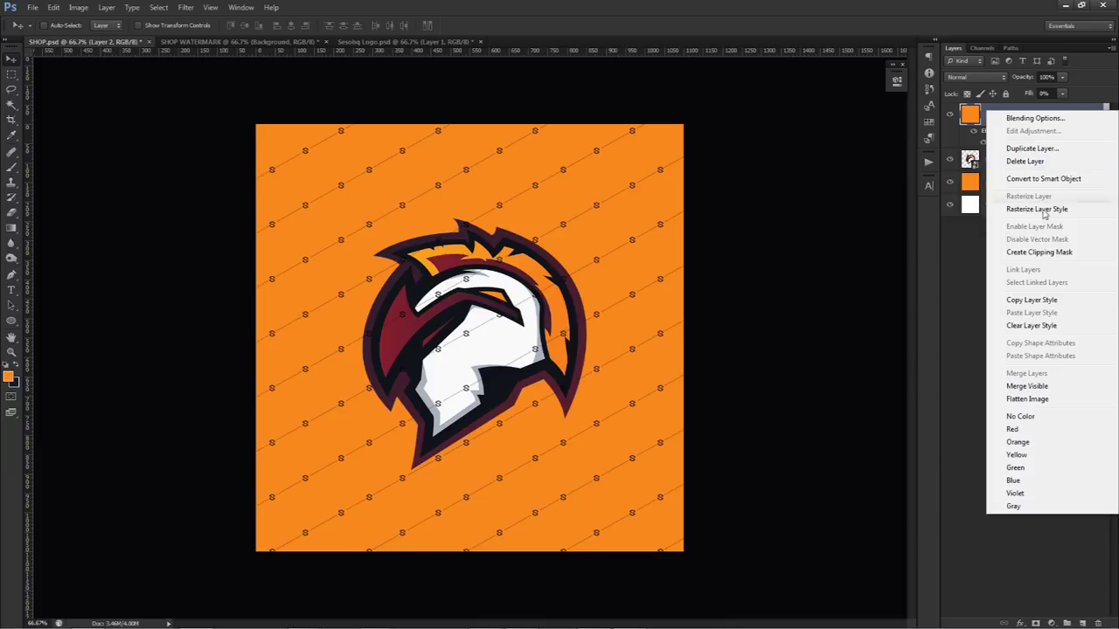
left_click(1044, 210)
left_click(975, 79)
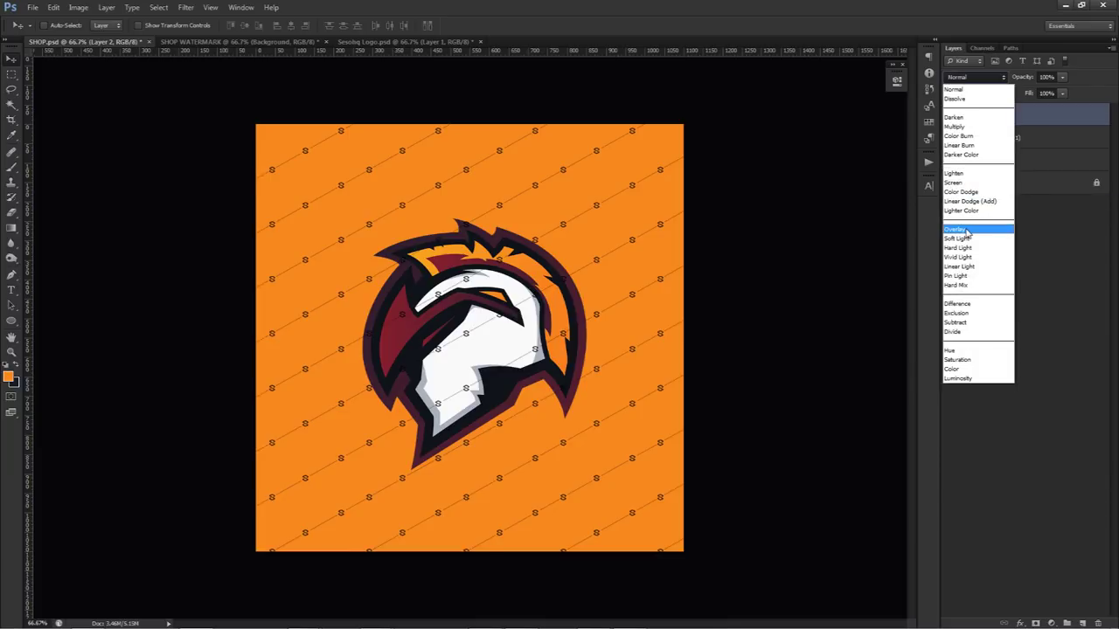
left_click(966, 232)
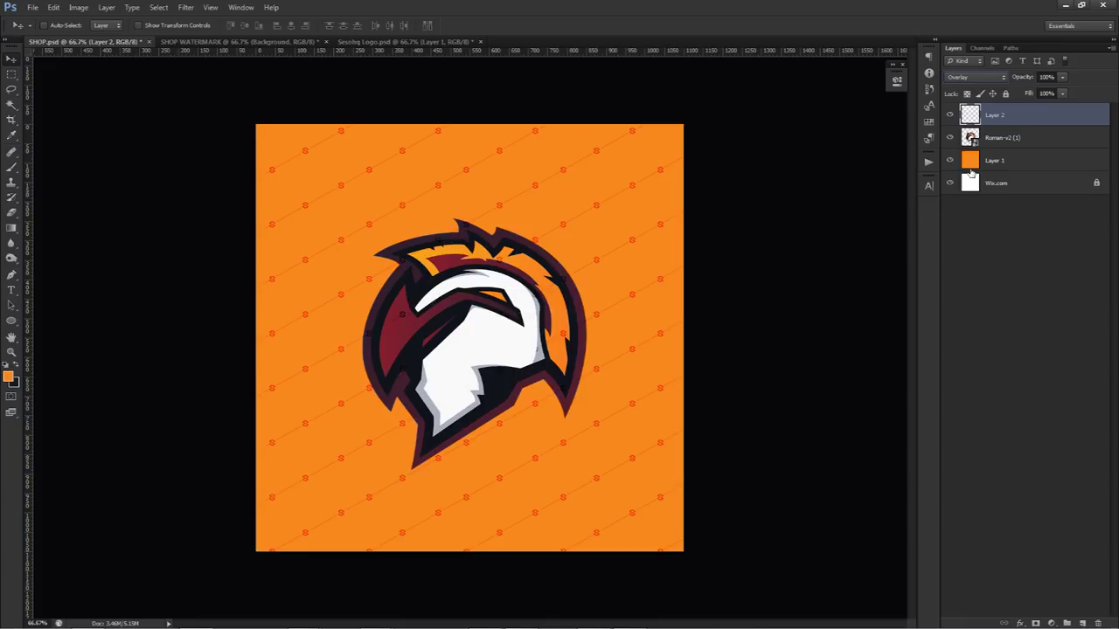
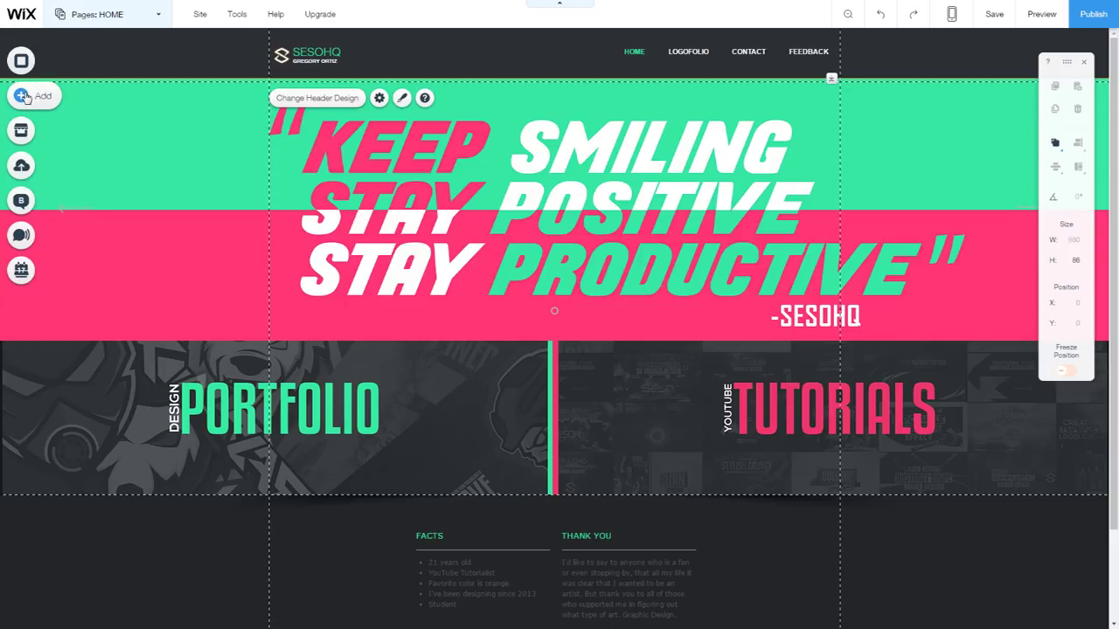
In the Wix editor, add an online store to the site.
left_click(22, 96)
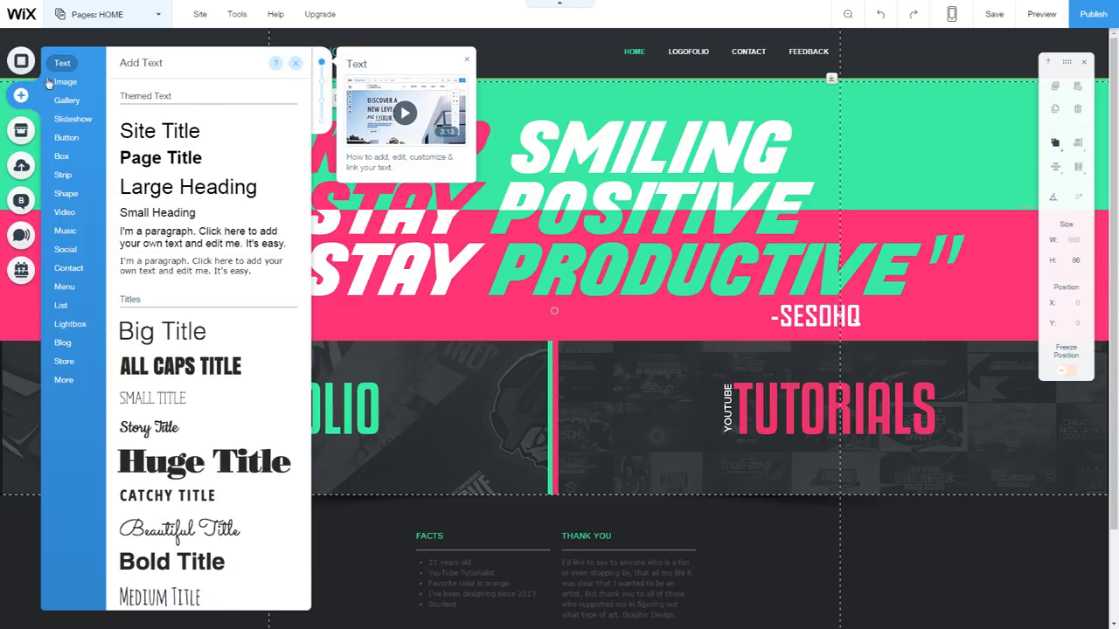
left_click(61, 82)
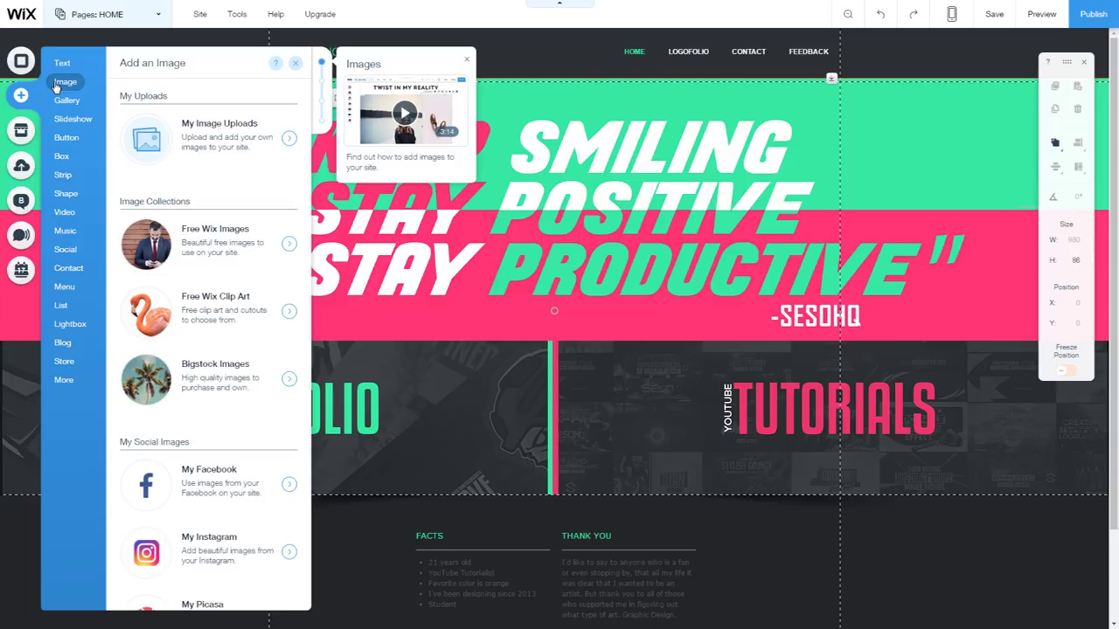
left_click(64, 362)
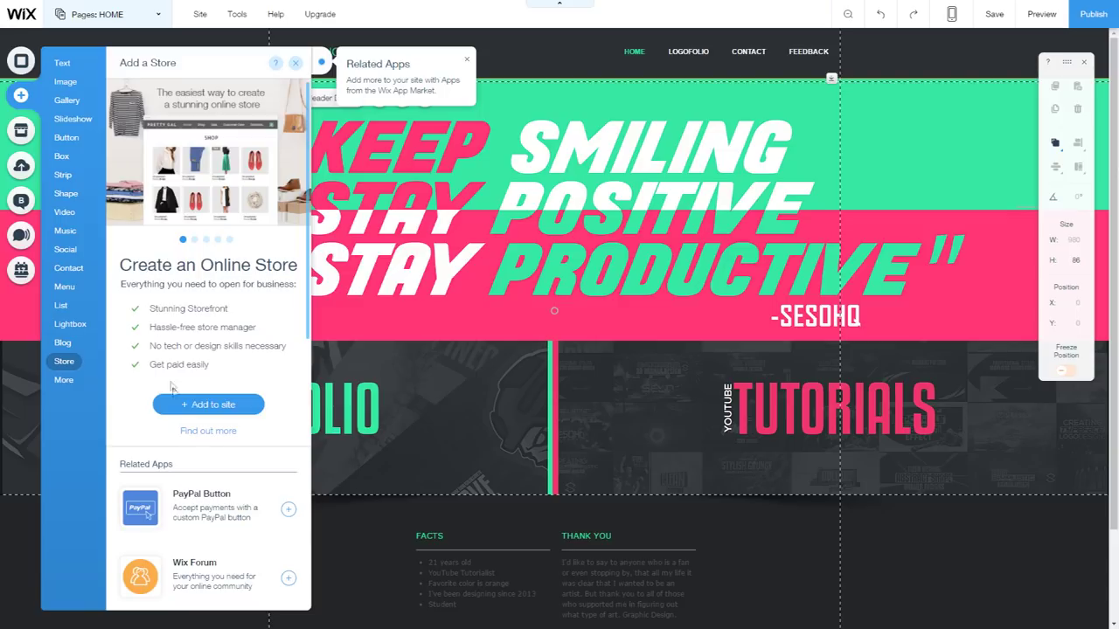
left_click(201, 405)
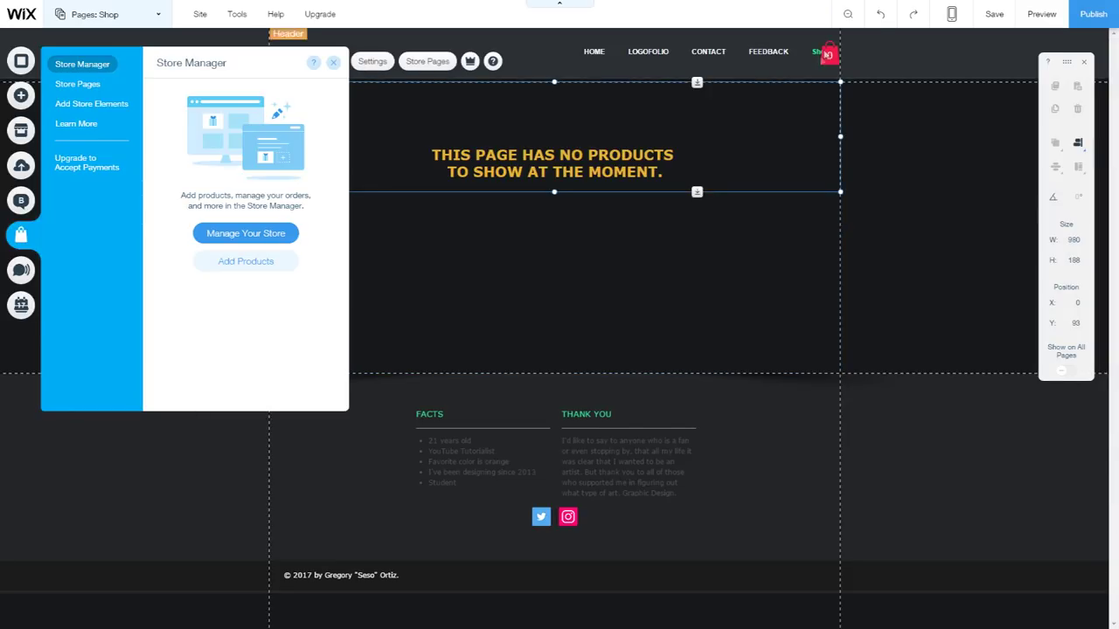
Close the Store Manager and move the header's shopping cart icon beside the Shop menu item, at about X 989, Y 20.
left_click(333, 62)
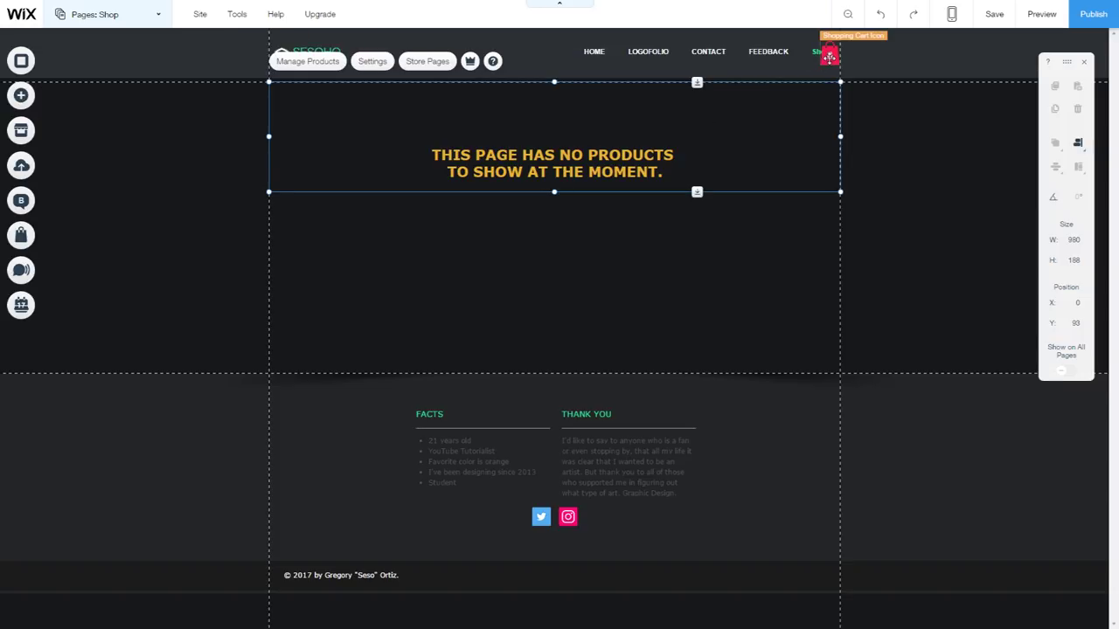
left_click(829, 56)
left_click_drag(832, 55, 854, 58)
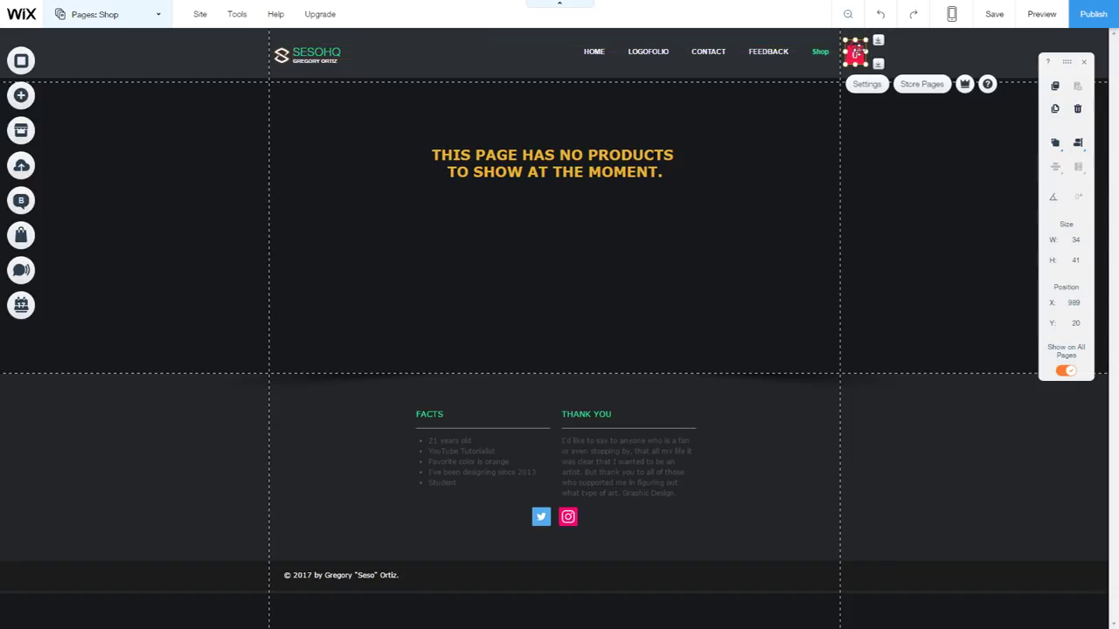
Preview the site, open and close the shopping cart, and return to the editor.
left_click(1041, 14)
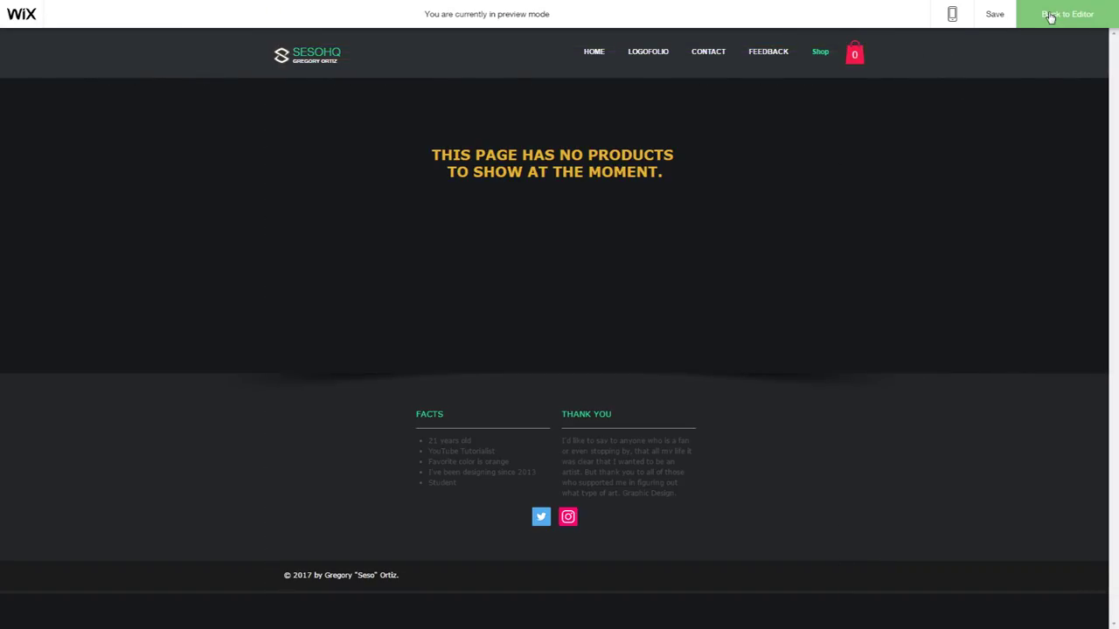
left_click(855, 58)
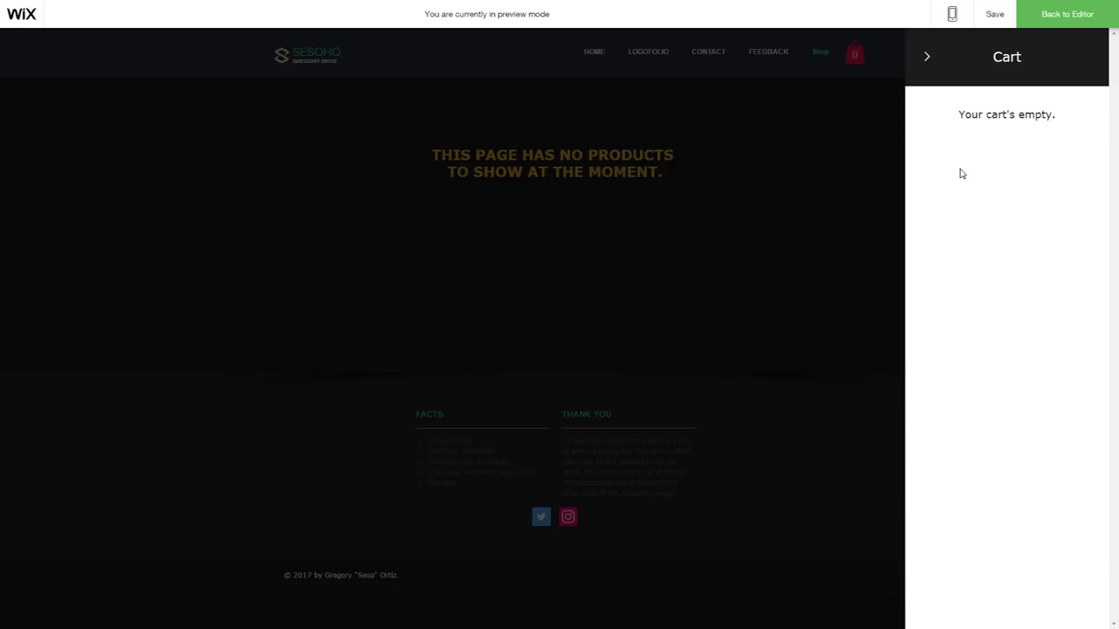
left_click(928, 56)
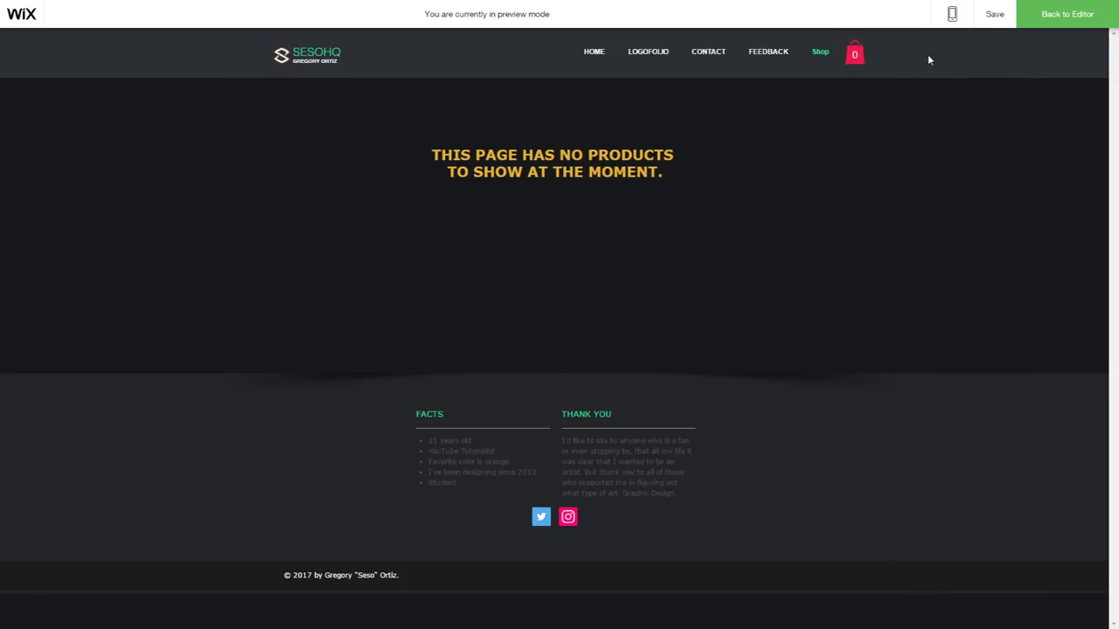
left_click(1041, 23)
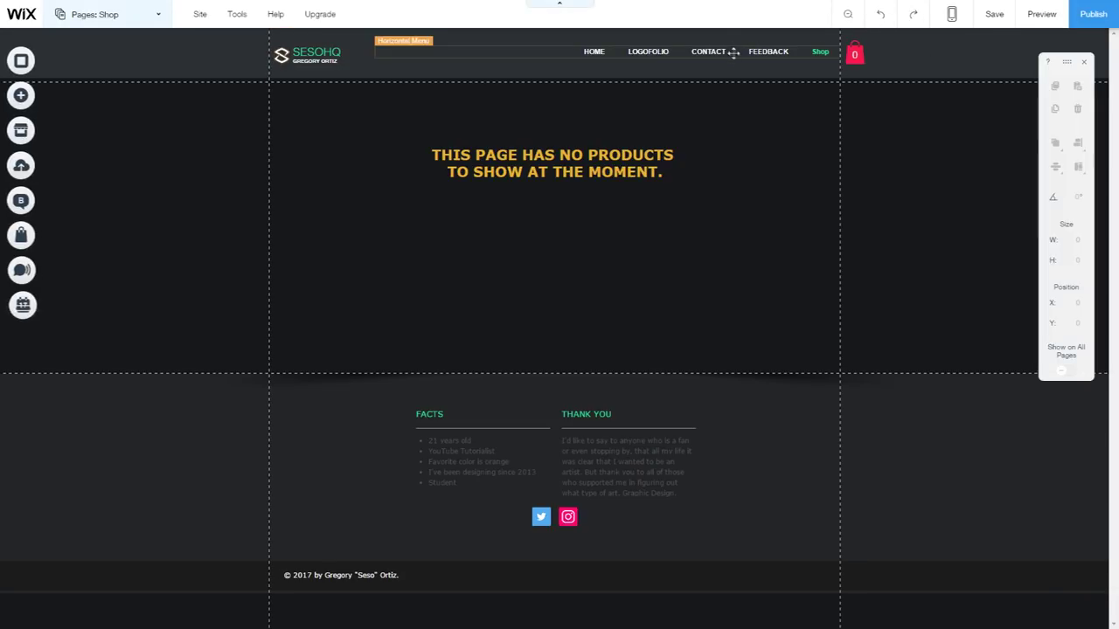
Open the store's product management and examine the payment methods that can be connected.
left_click(570, 163)
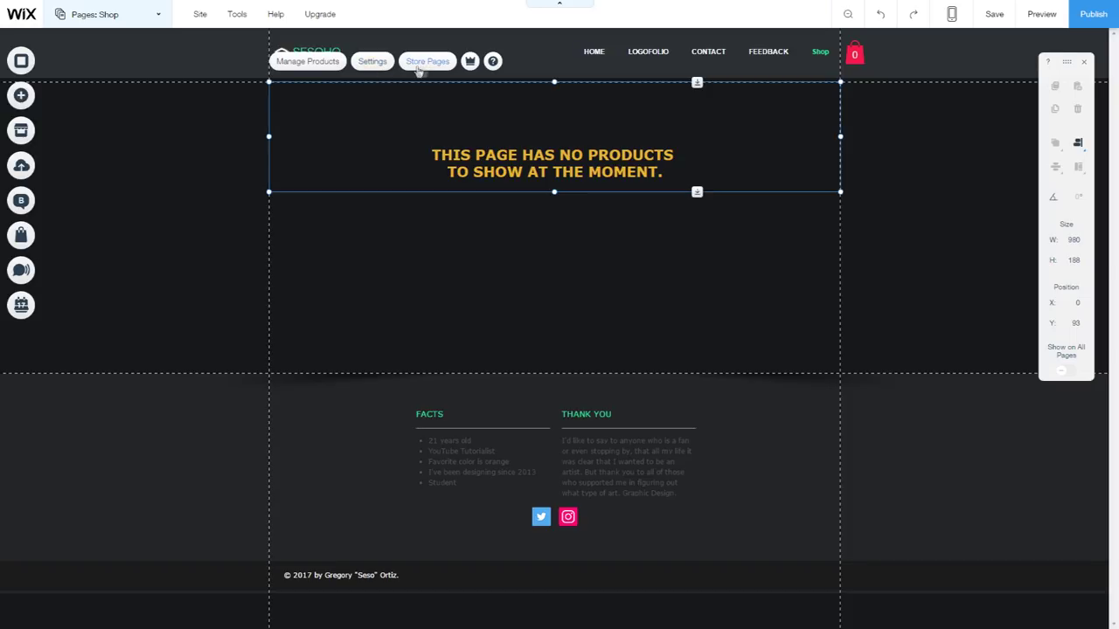
left_click(307, 62)
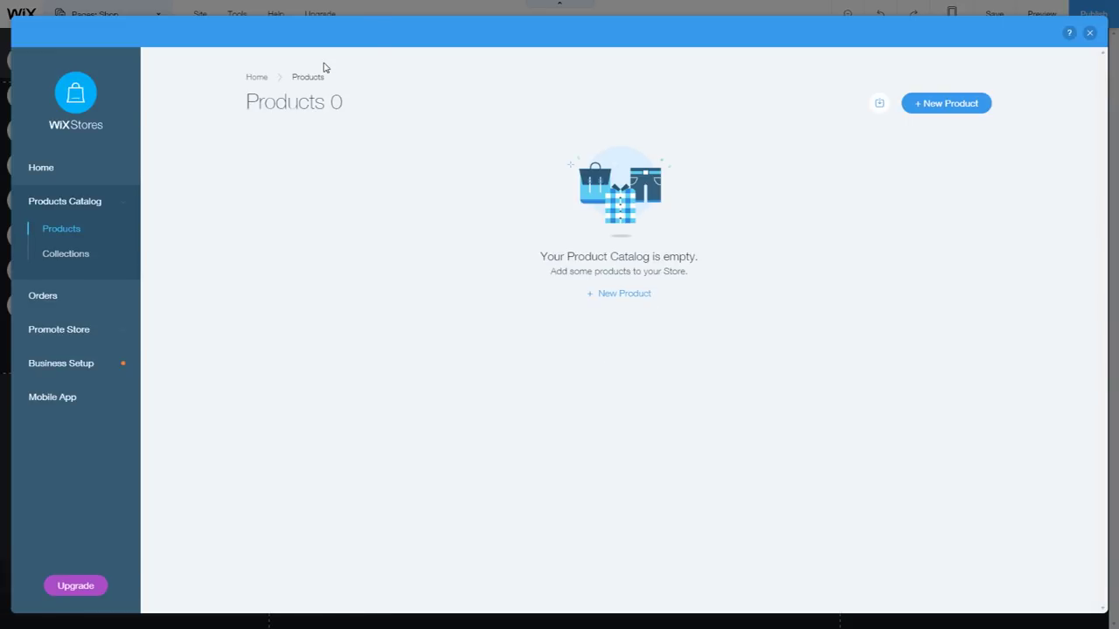
left_click(75, 171)
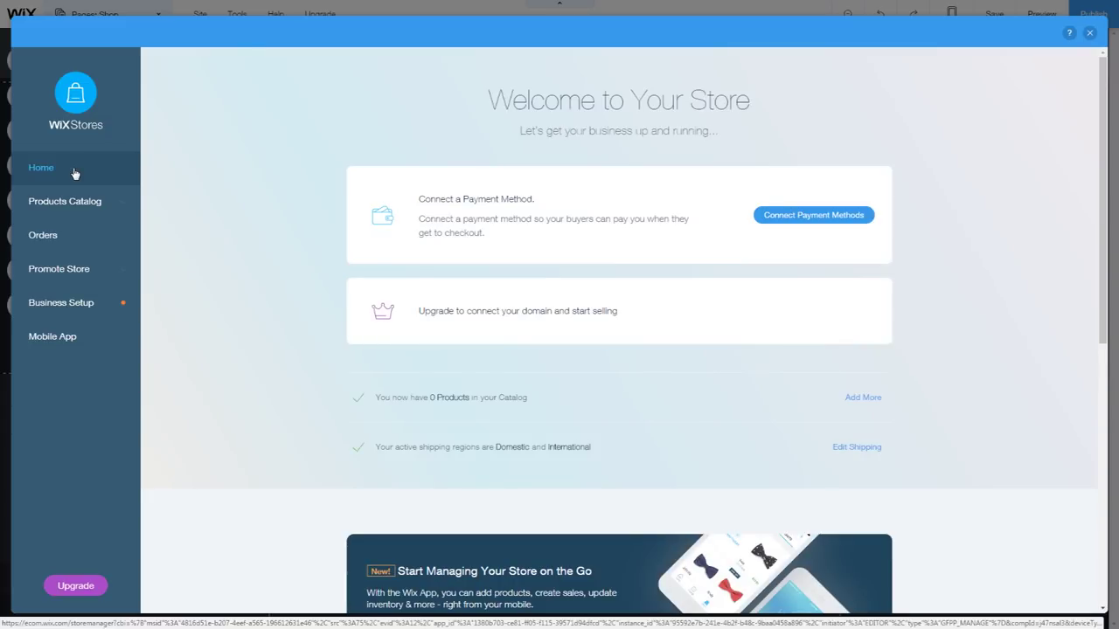
left_click(805, 218)
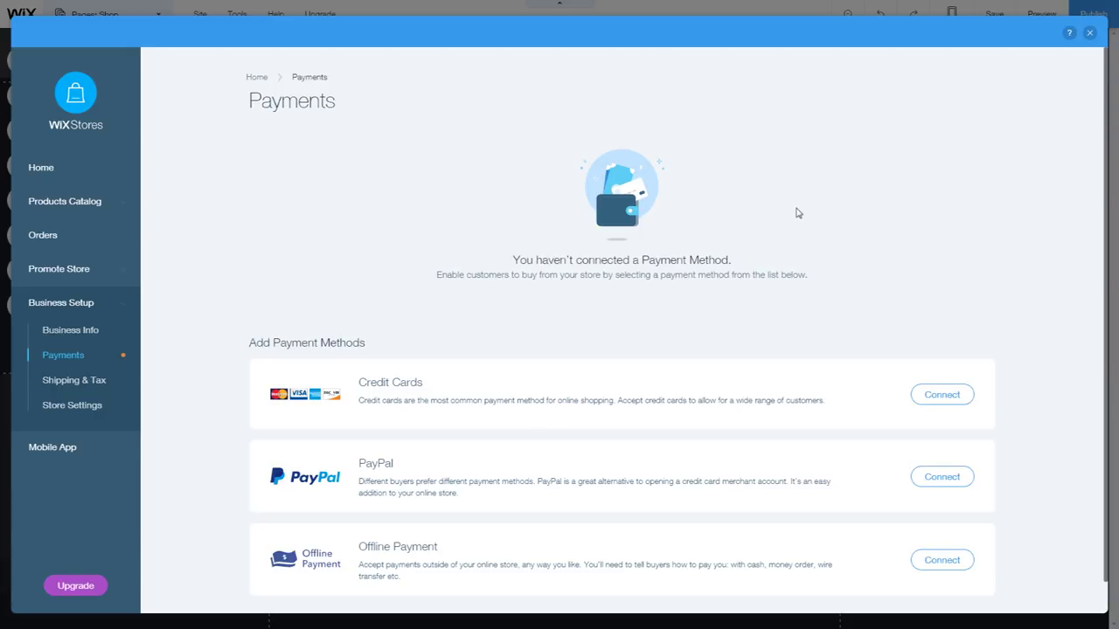
scroll(797, 214, "down", 1)
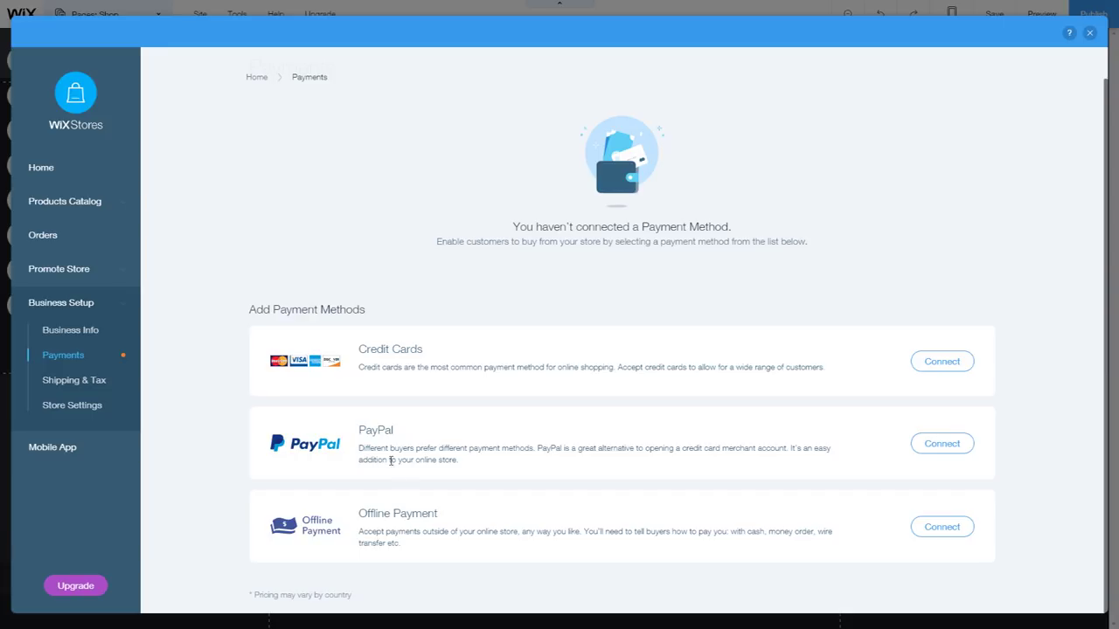
Create a new digital-file product in the catalog and choose a ZIP file as its upload type.
left_click(54, 206)
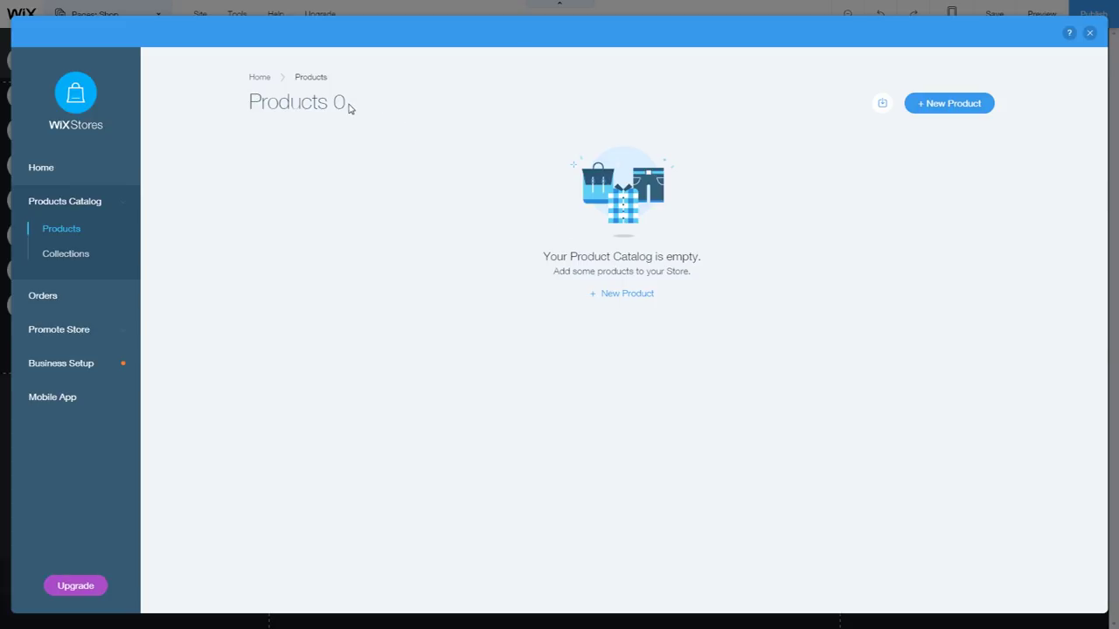
left_click(970, 105)
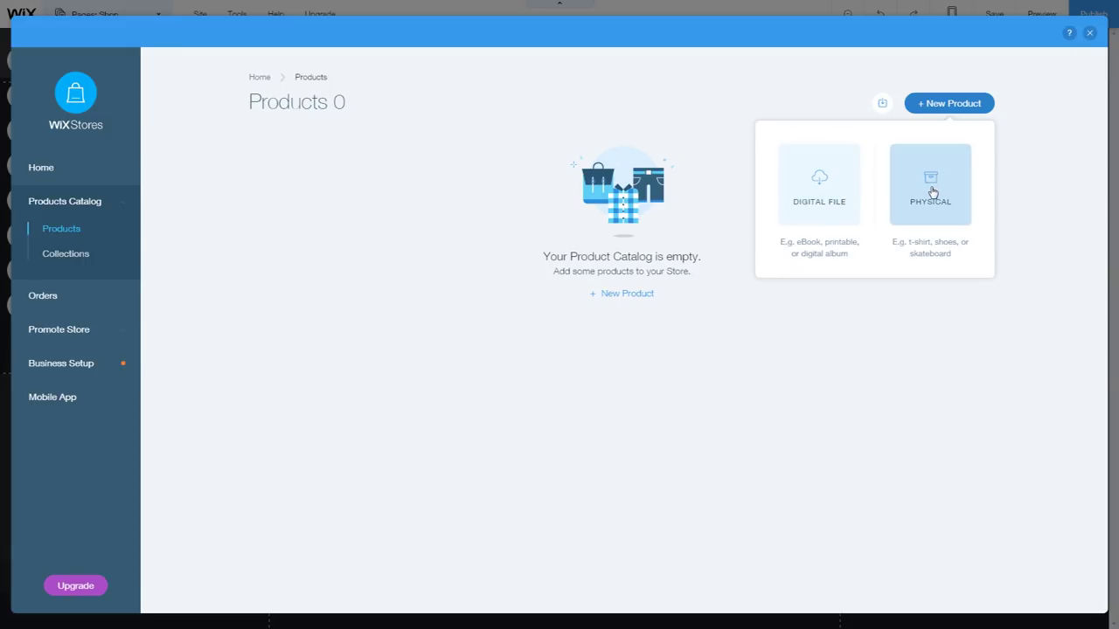
left_click(821, 178)
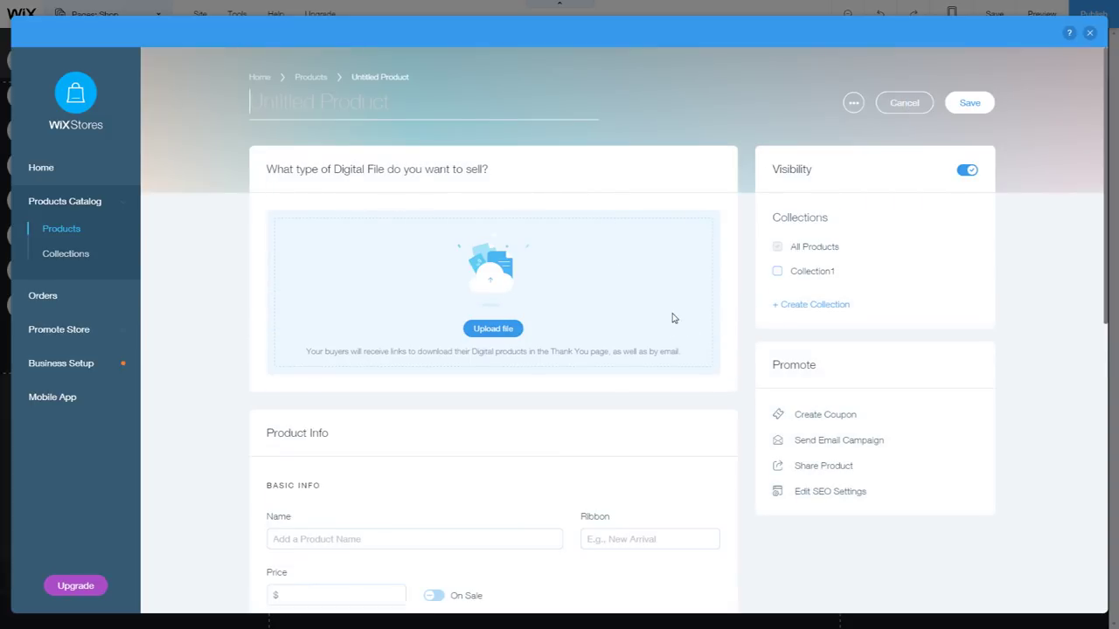
left_click(498, 328)
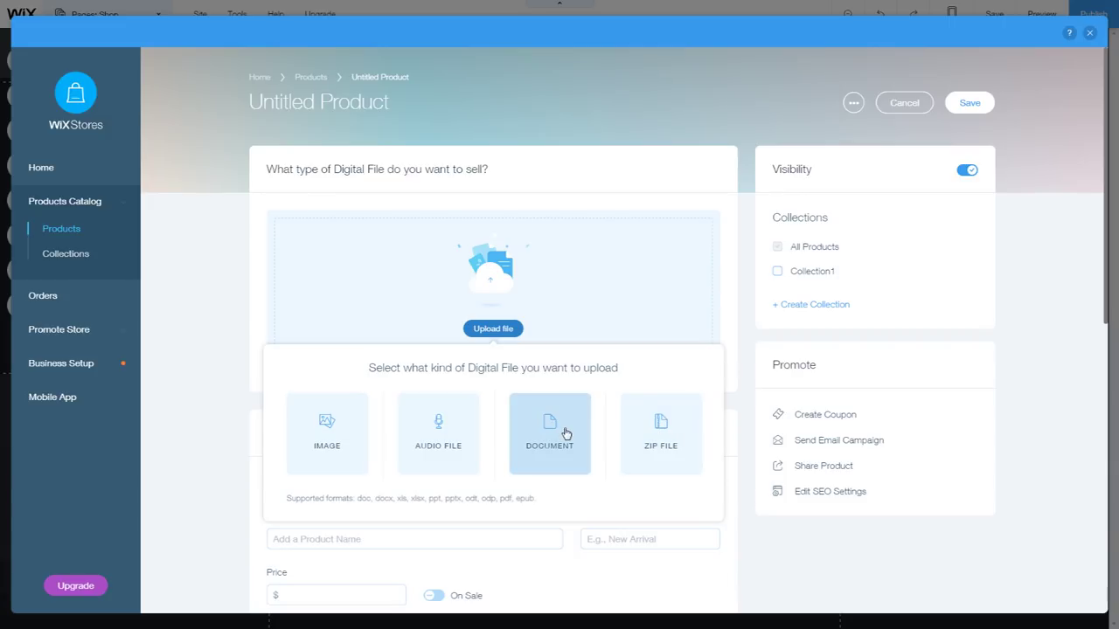
left_click(659, 425)
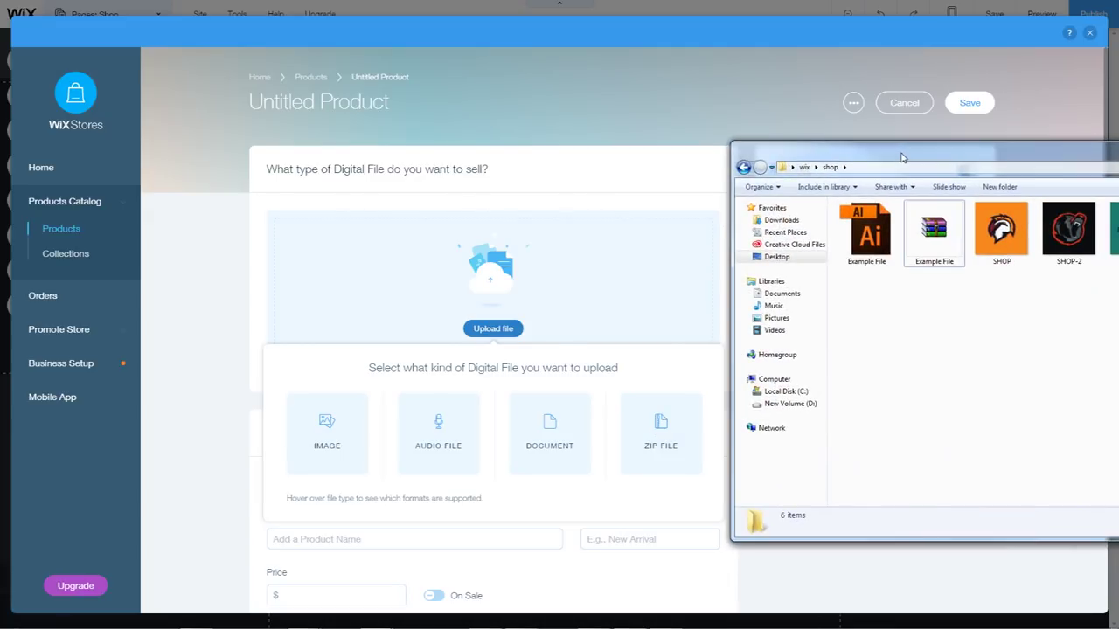
In the shop folder in Windows Explorer, add Example File.ai to "Example File.zip" with 7-Zip.
left_click(879, 245)
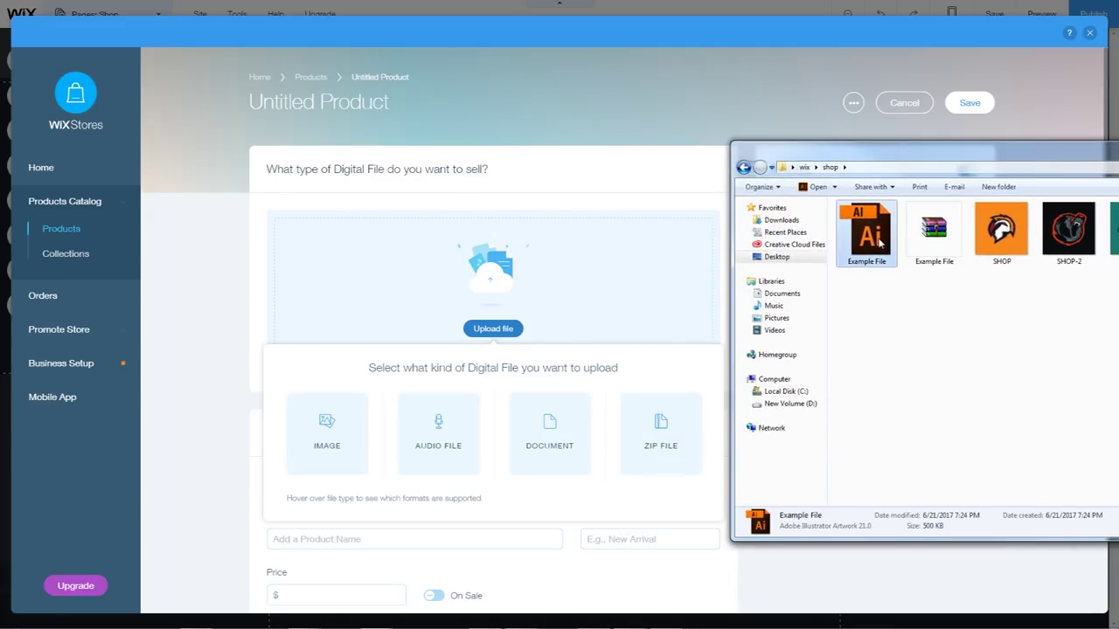
right_click(879, 244)
mouse_move(935, 276)
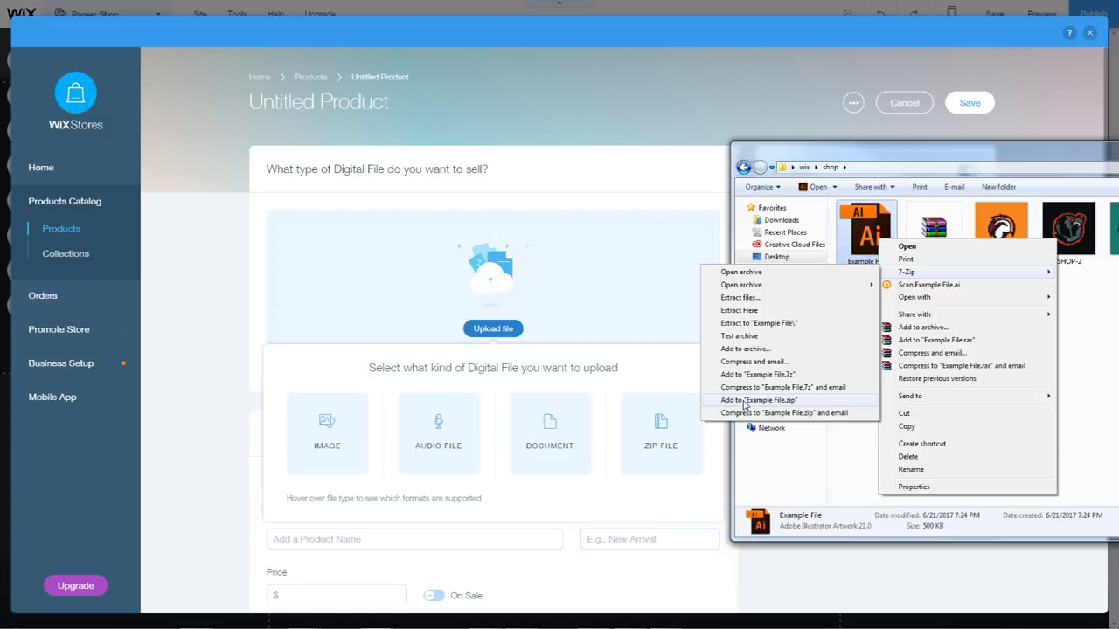
left_click(778, 400)
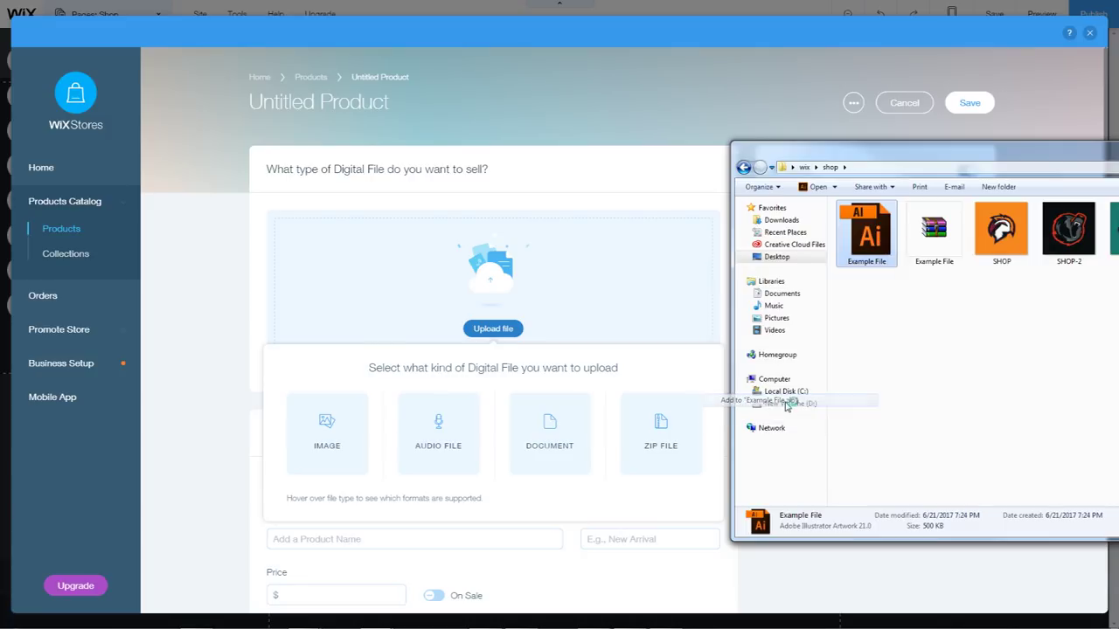
Delete the Example File ZIP archive and compress Example File.ai into a new "Example File.zip" with 7-Zip.
left_click(937, 237)
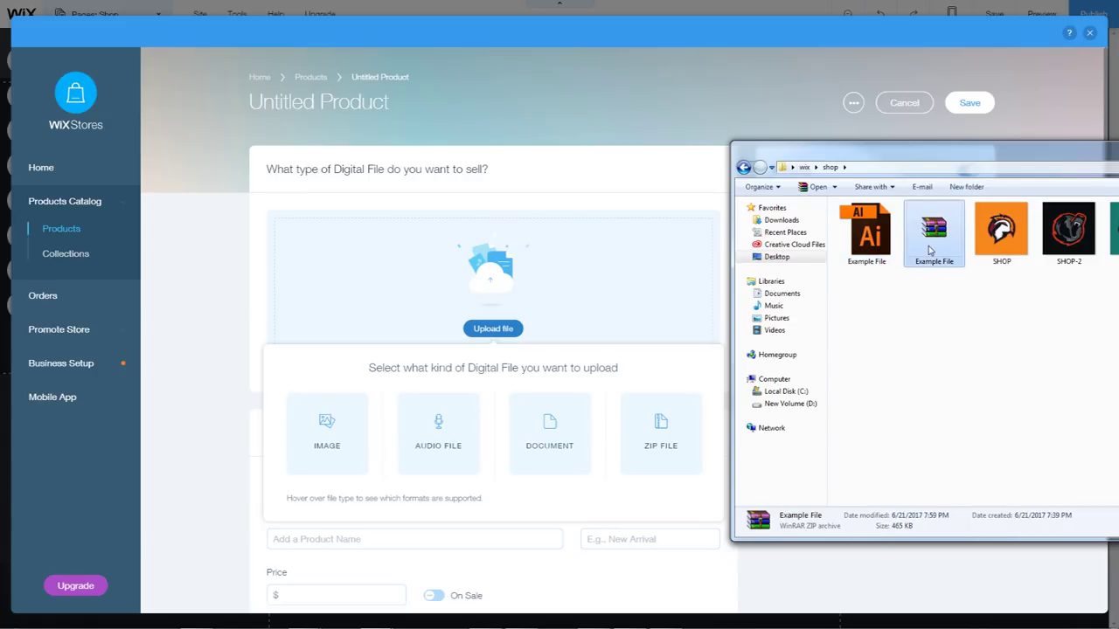
key("Delete")
key("Return")
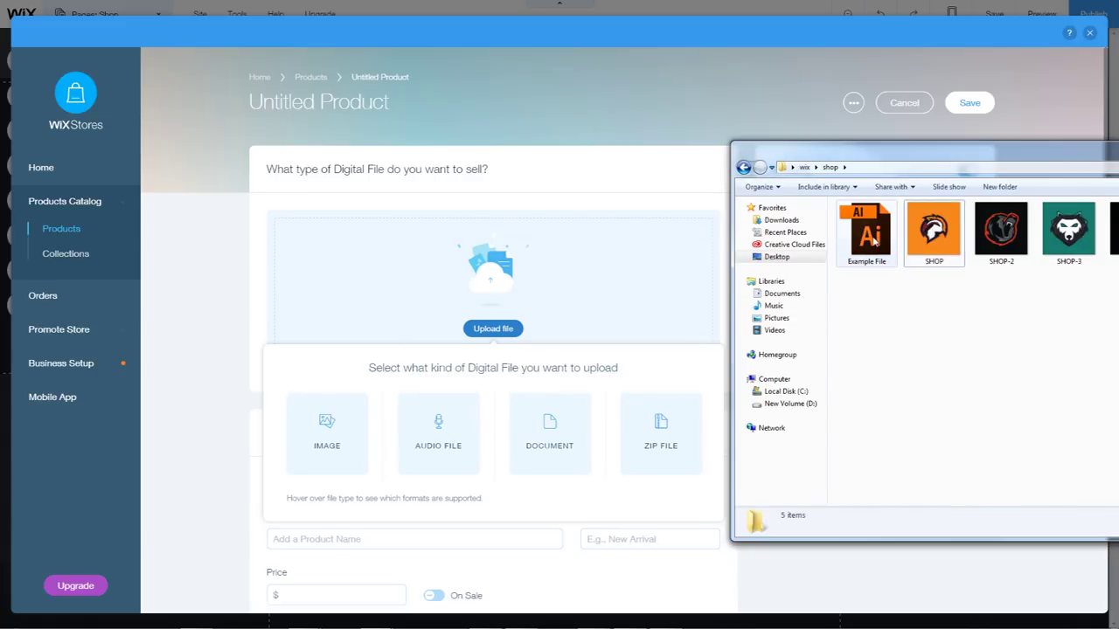
right_click(874, 243)
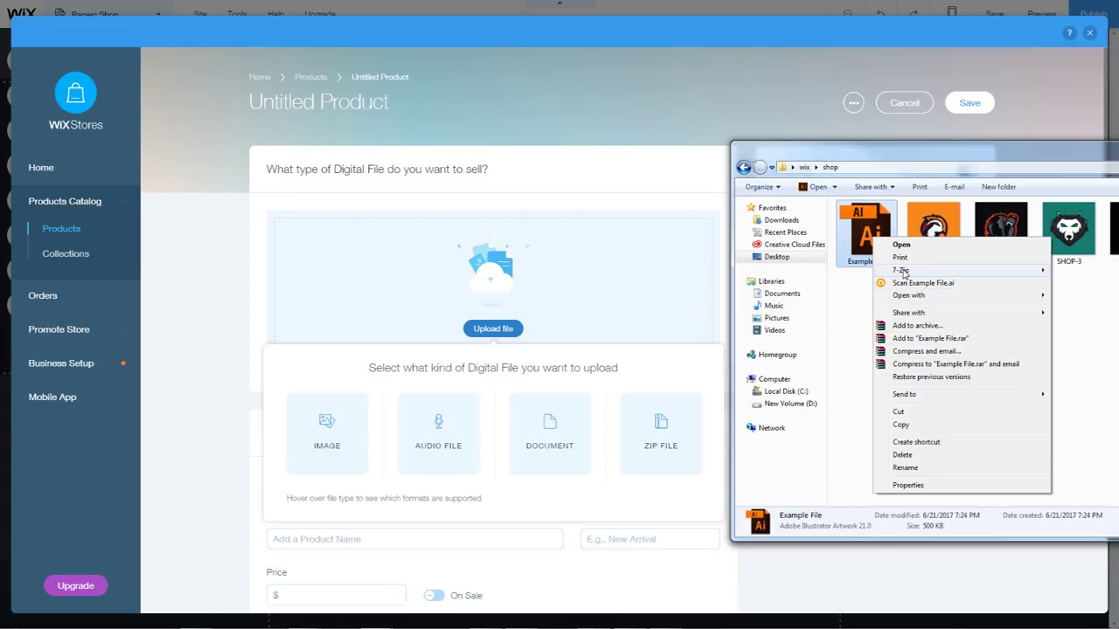
left_click(766, 404)
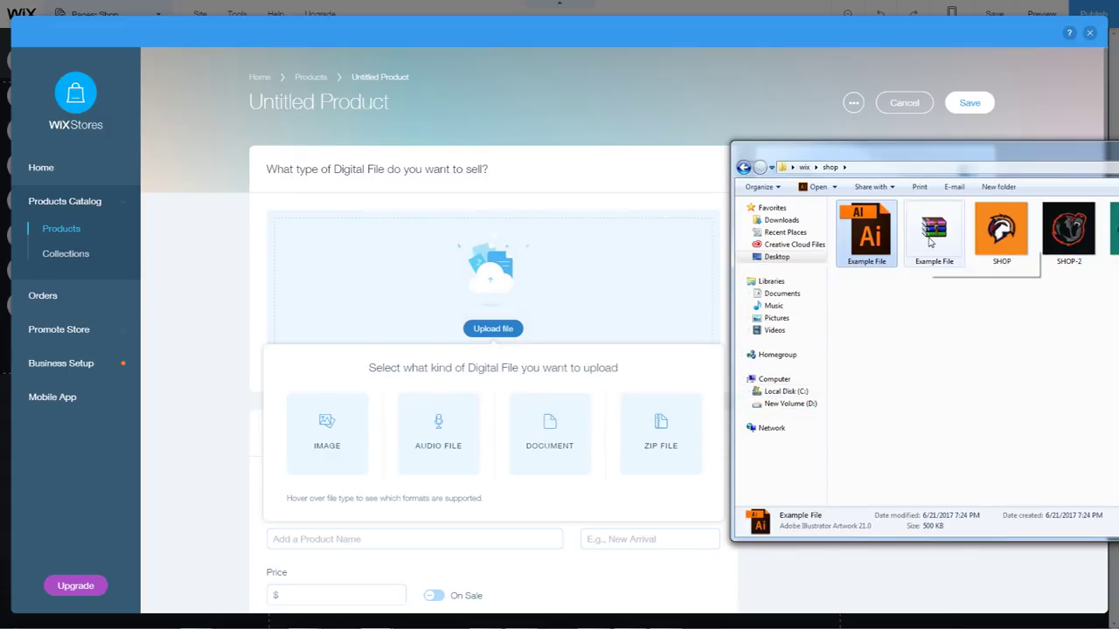
left_click(932, 236)
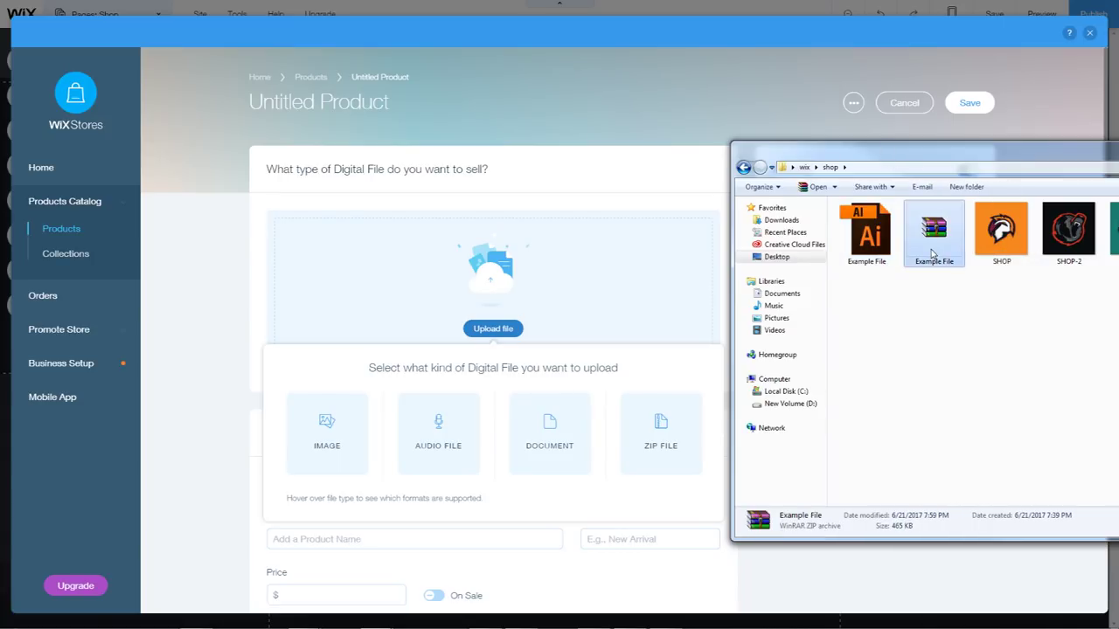
left_click_drag(912, 159, 958, 168)
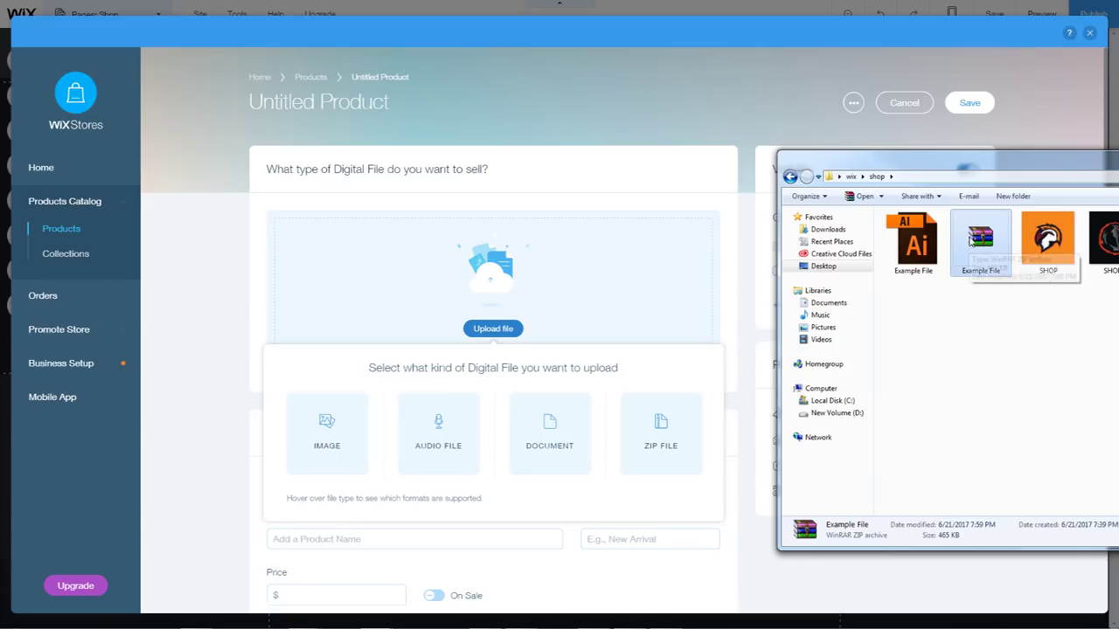
Attach the ZIP archive "Example File.zip" from the media library to the untitled product as its digital file.
left_click_drag(972, 243, 685, 431)
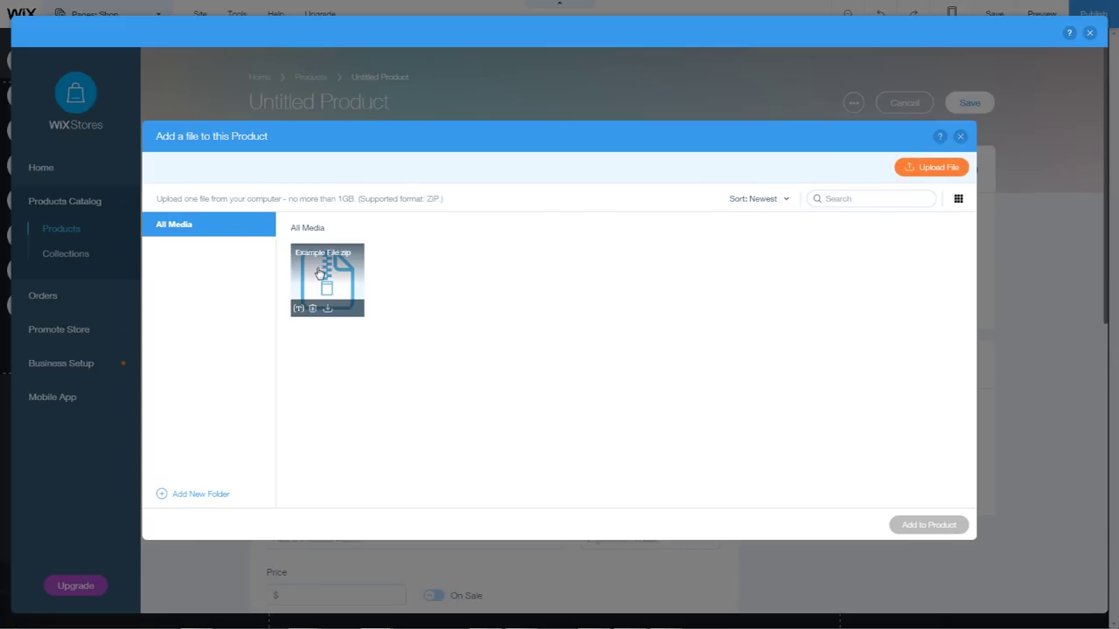
left_click(930, 167)
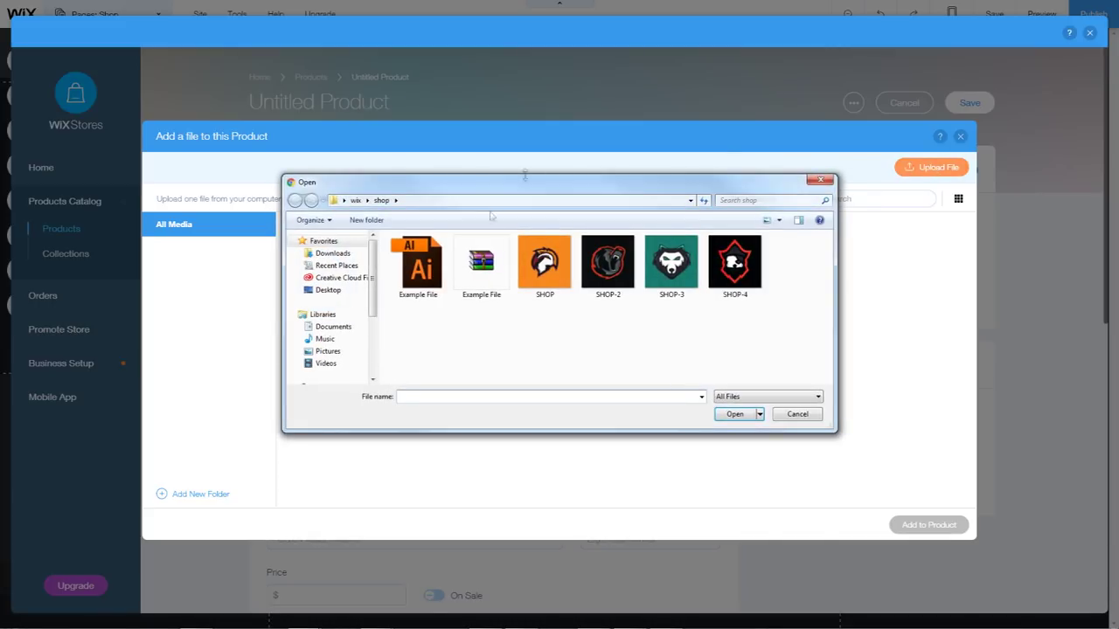
left_click(480, 262)
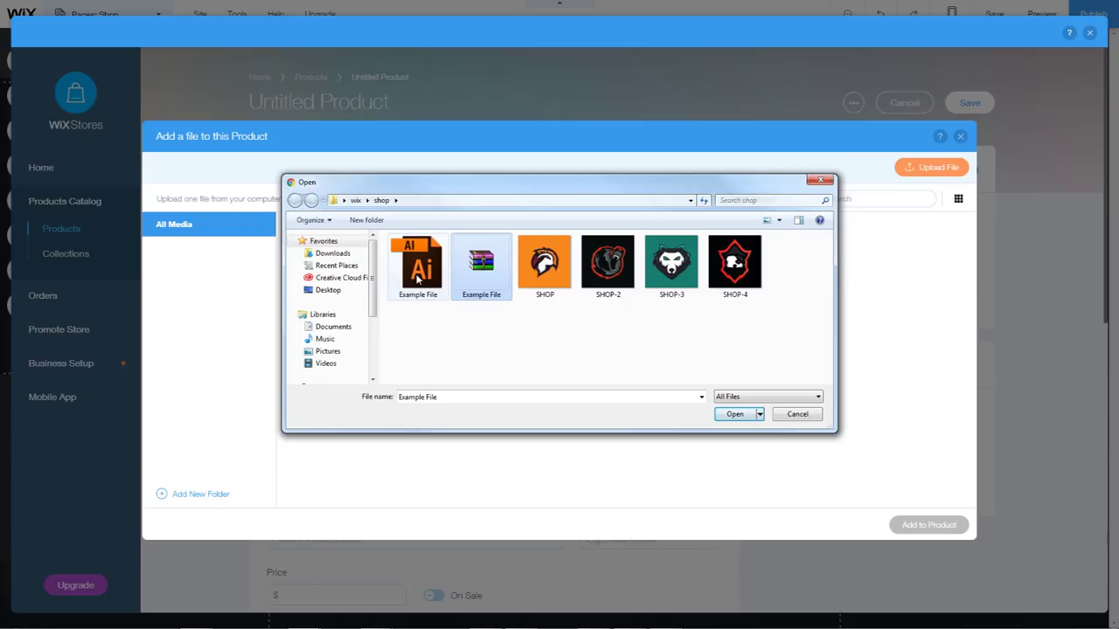
left_click(796, 416)
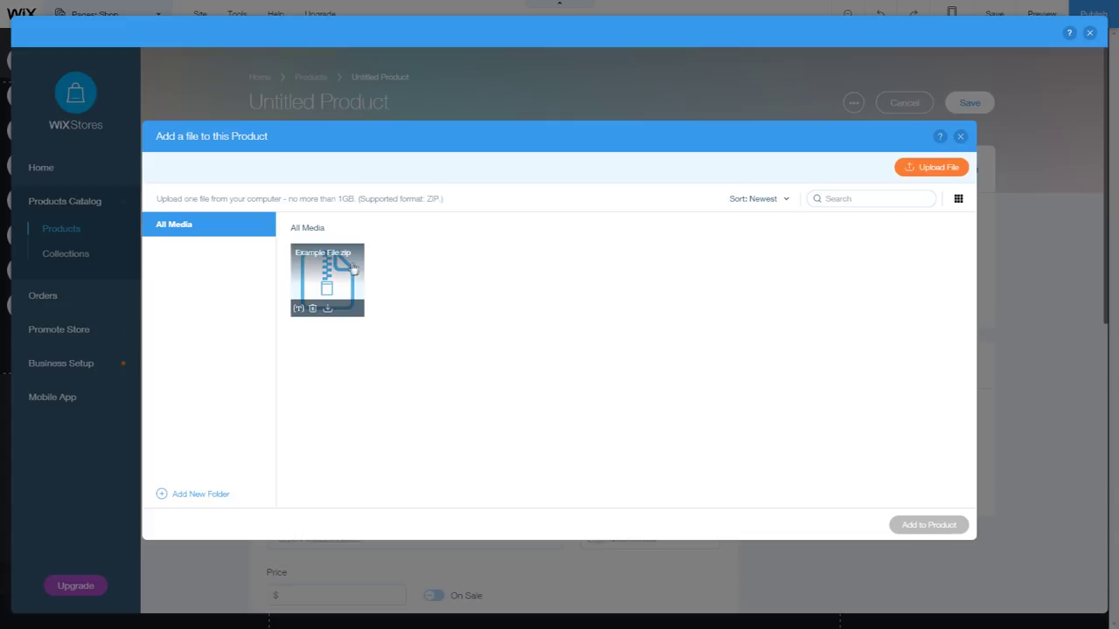
left_click(341, 267)
left_click(928, 525)
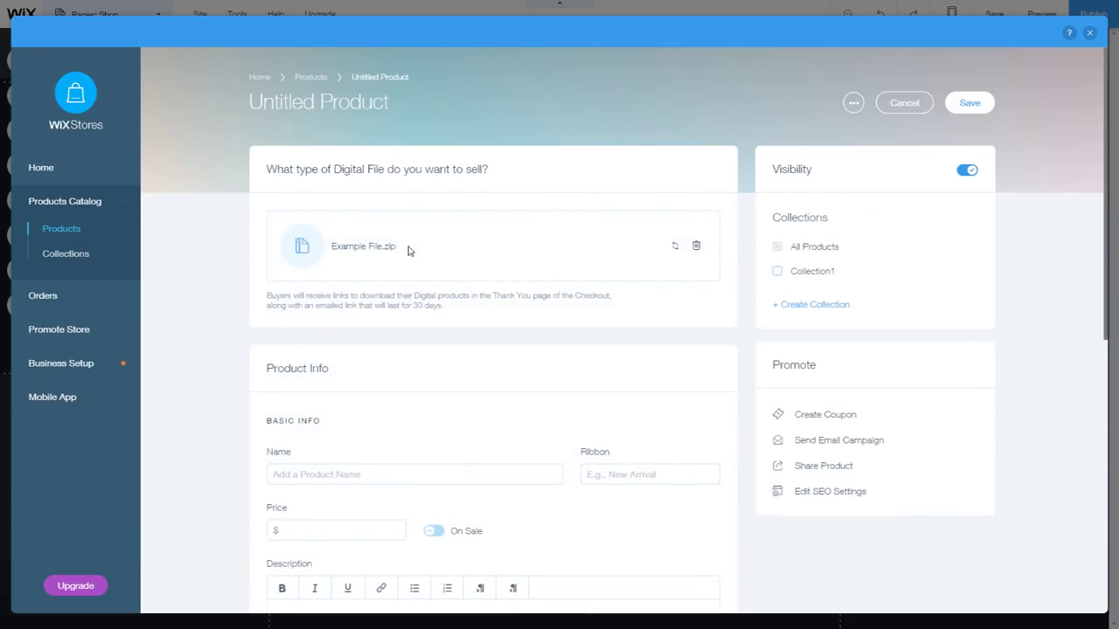
Name the product "ROBOT MASCOT" and set its price to $999.
left_click(372, 474)
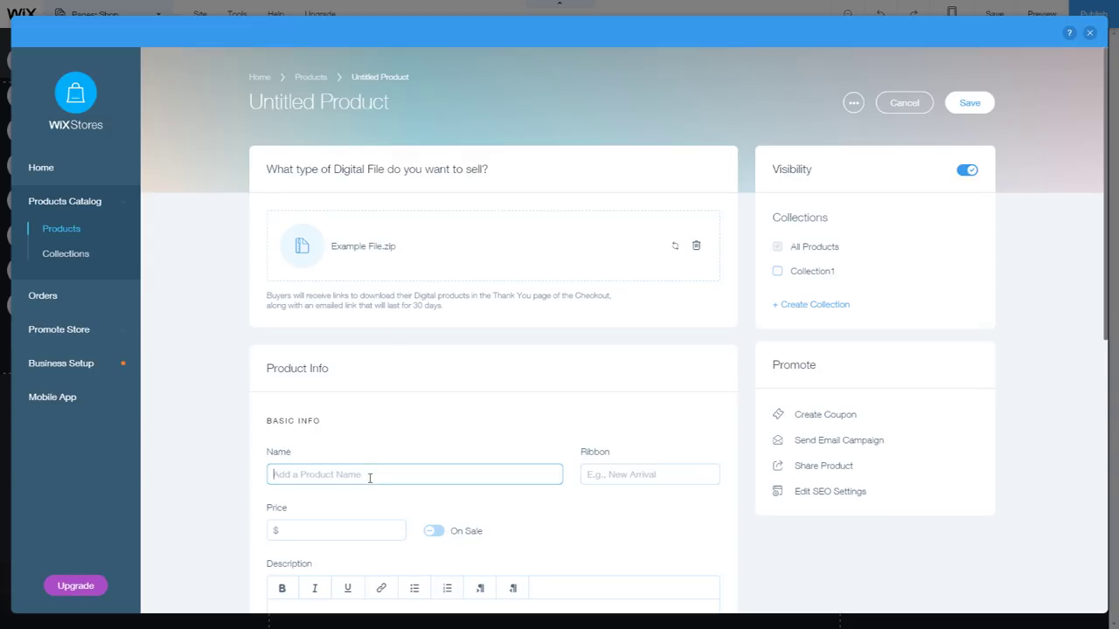
type("ROBOT")
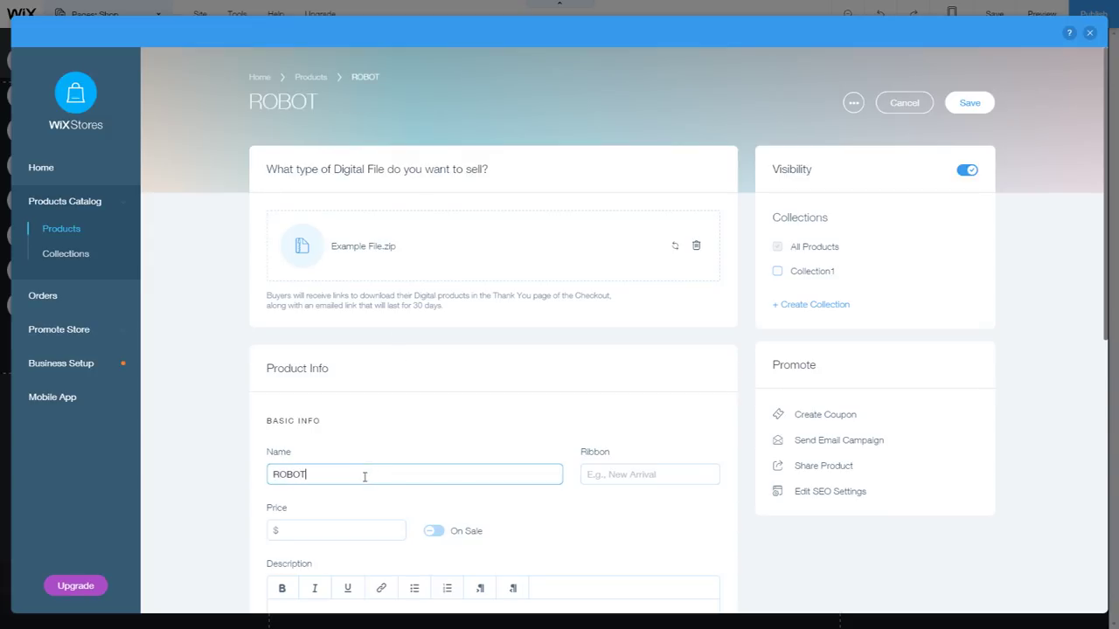
type(" MASCOT")
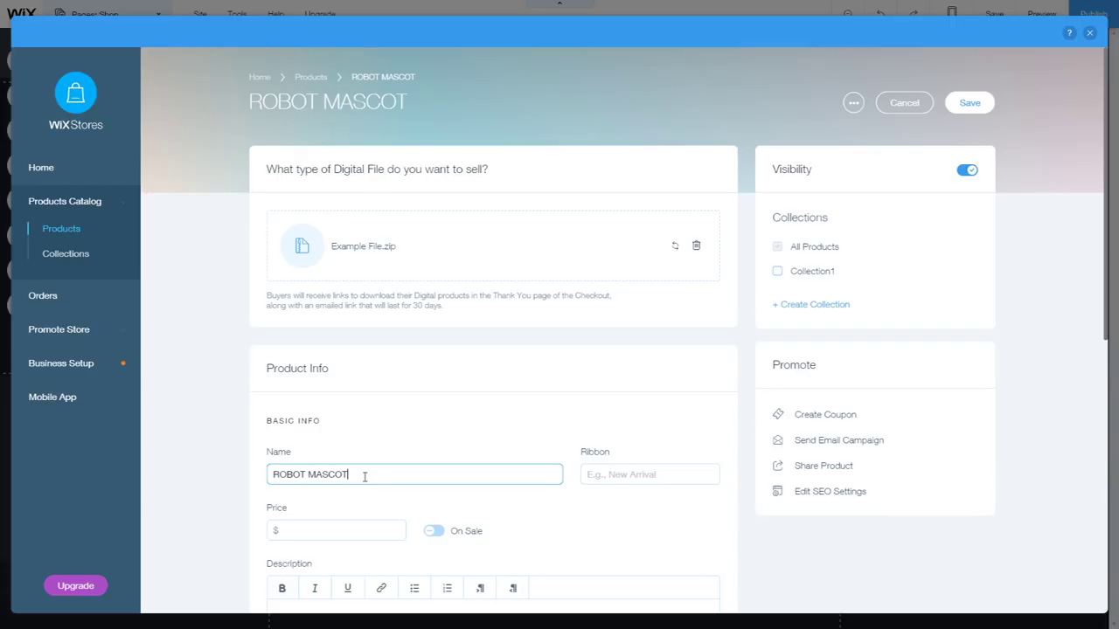
scroll(368, 403, "down", 1)
scroll(368, 403, "down", 2)
left_click(327, 350)
type("999")
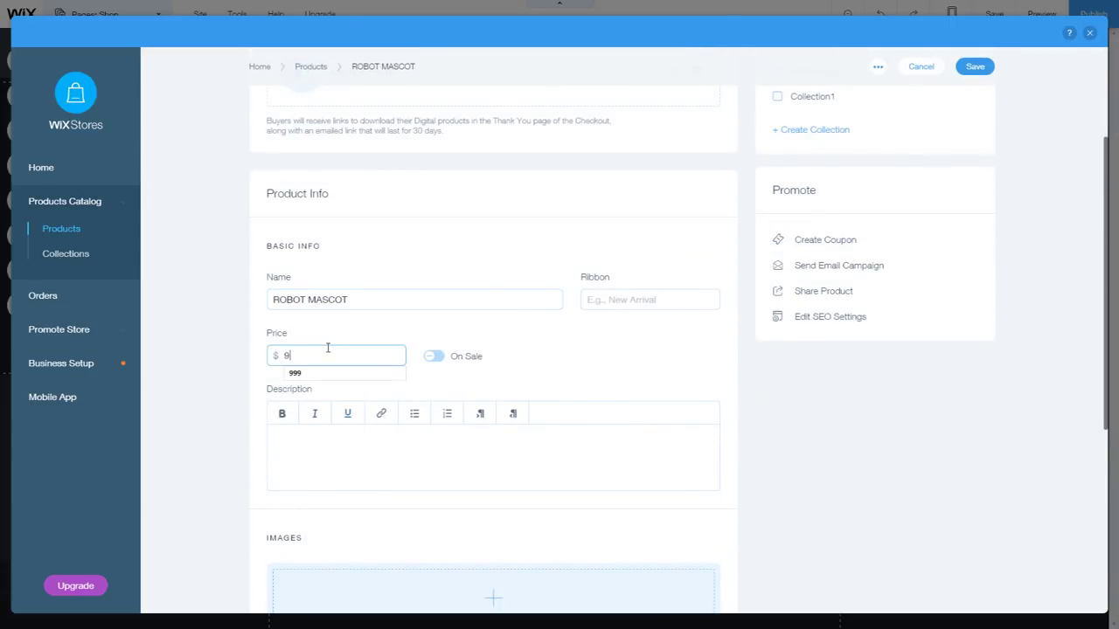
Write the description "This product includes:" followed by a bulleted list of "AI FILE", "4K PNG images" and "WATERMARK REMOVED".
left_click(358, 464)
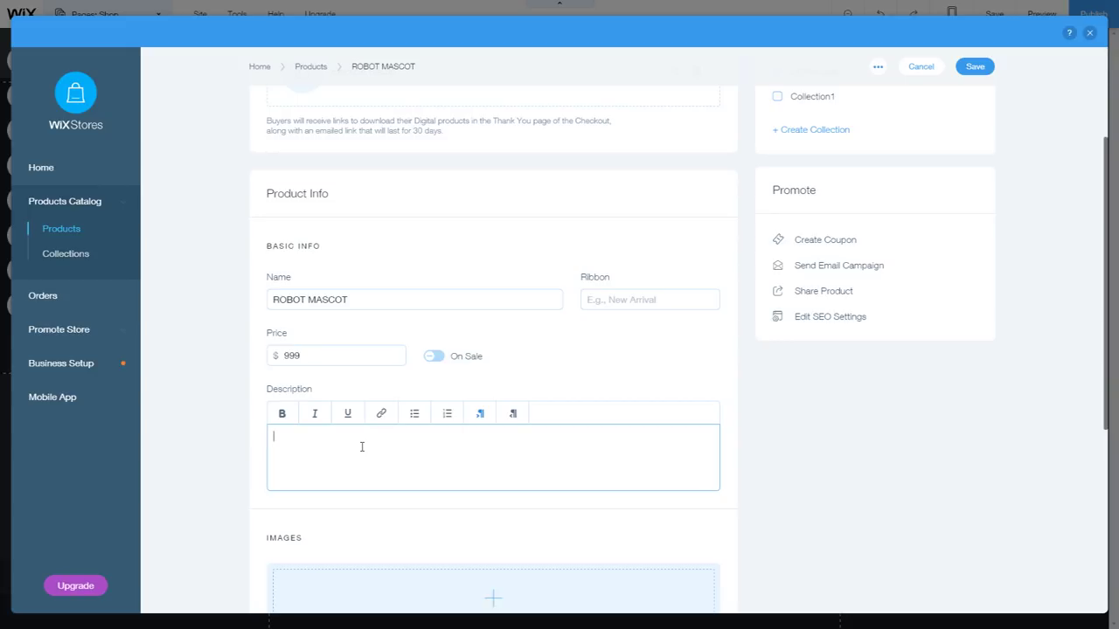
type("This product includes")
key("Return")
left_click(412, 414)
type("A FILE")
key("Return")
type("4k")
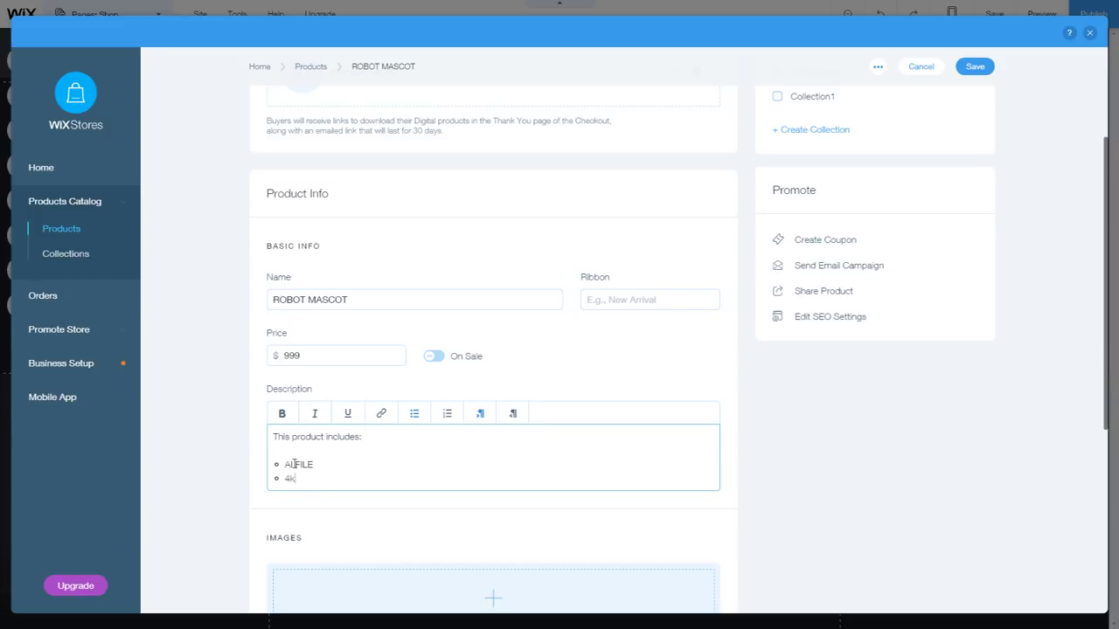
type(" PNG images")
key("Return")
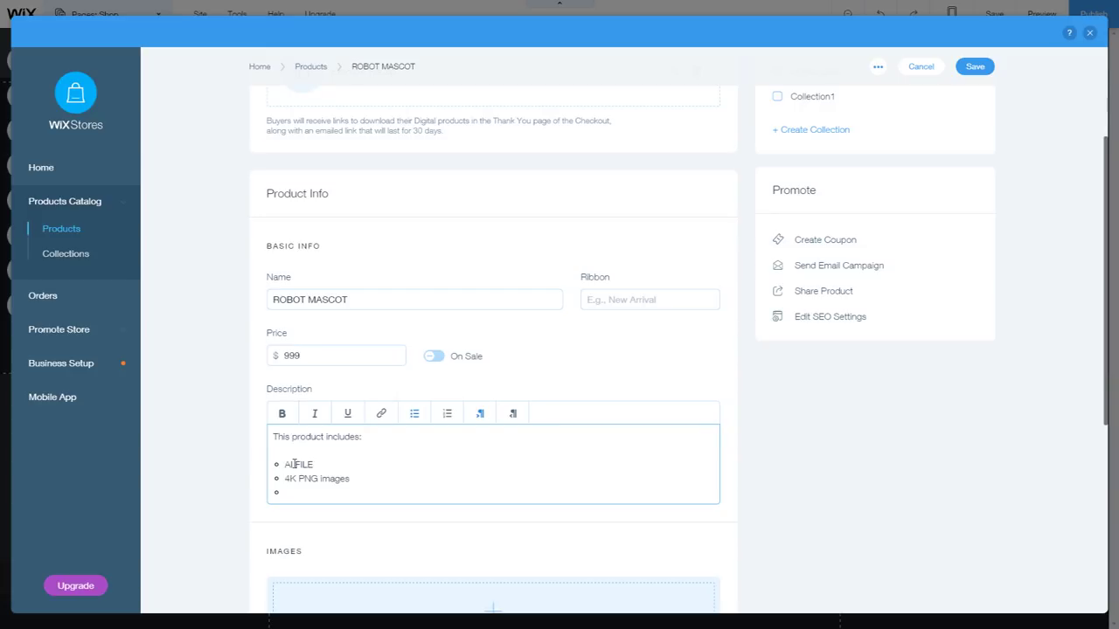
type("WATERMARK REMOVED")
Make the "WATERMARK REMOVED" bullet in the description bold.
left_click_drag(396, 492, 283, 492)
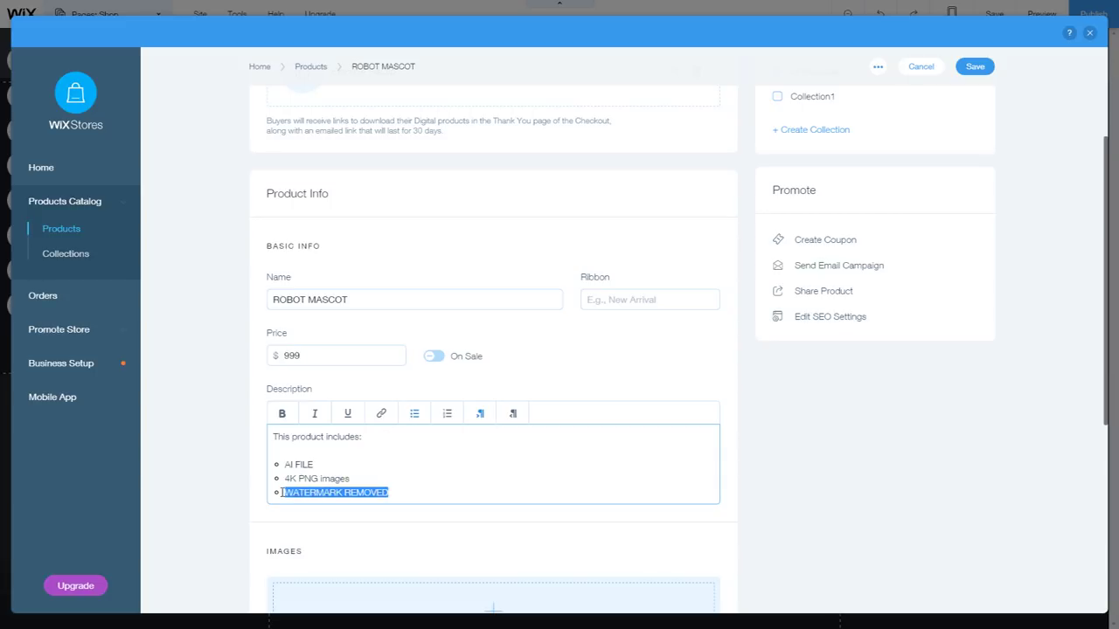
left_click(281, 414)
left_click(398, 493)
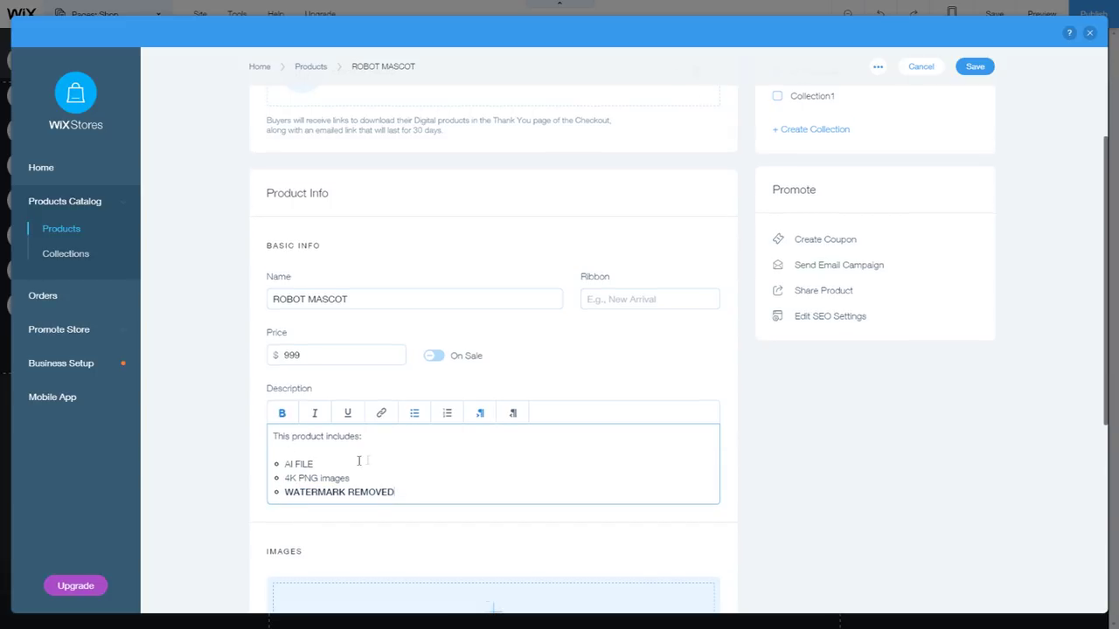
Add the orange helmet logo from My Images as the product image.
scroll(367, 461, "down", 3)
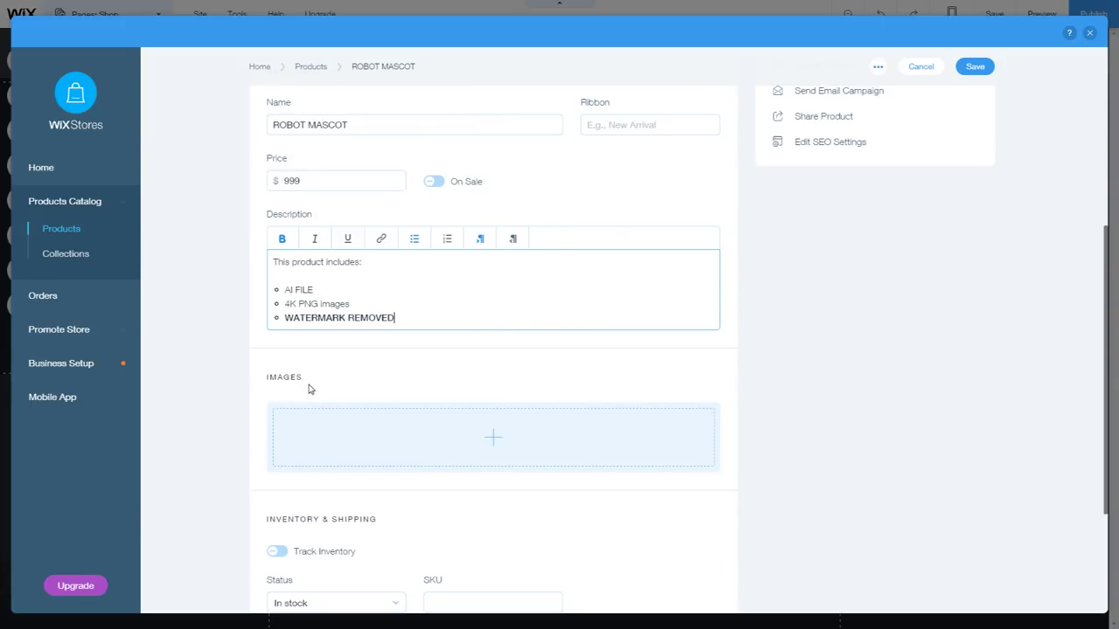
left_click(399, 432)
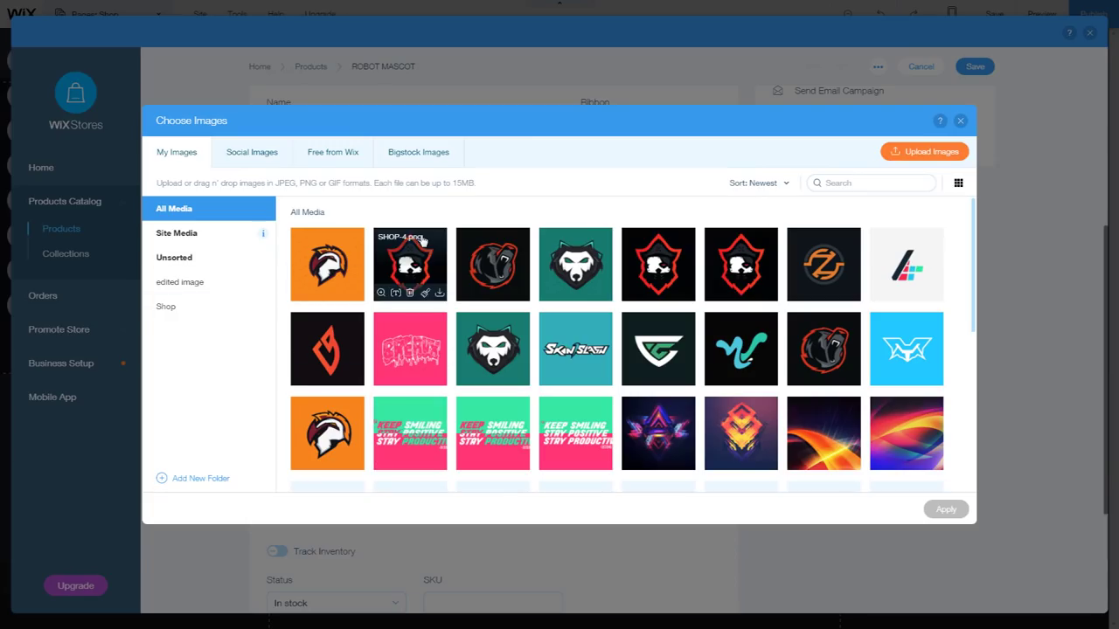
left_click(330, 266)
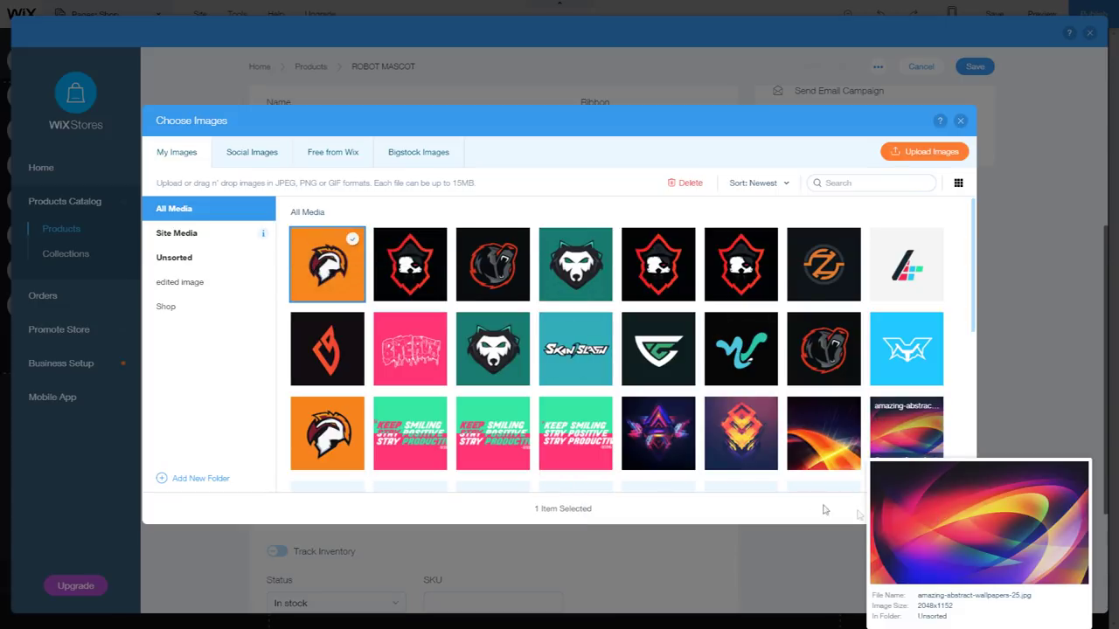
left_click(942, 511)
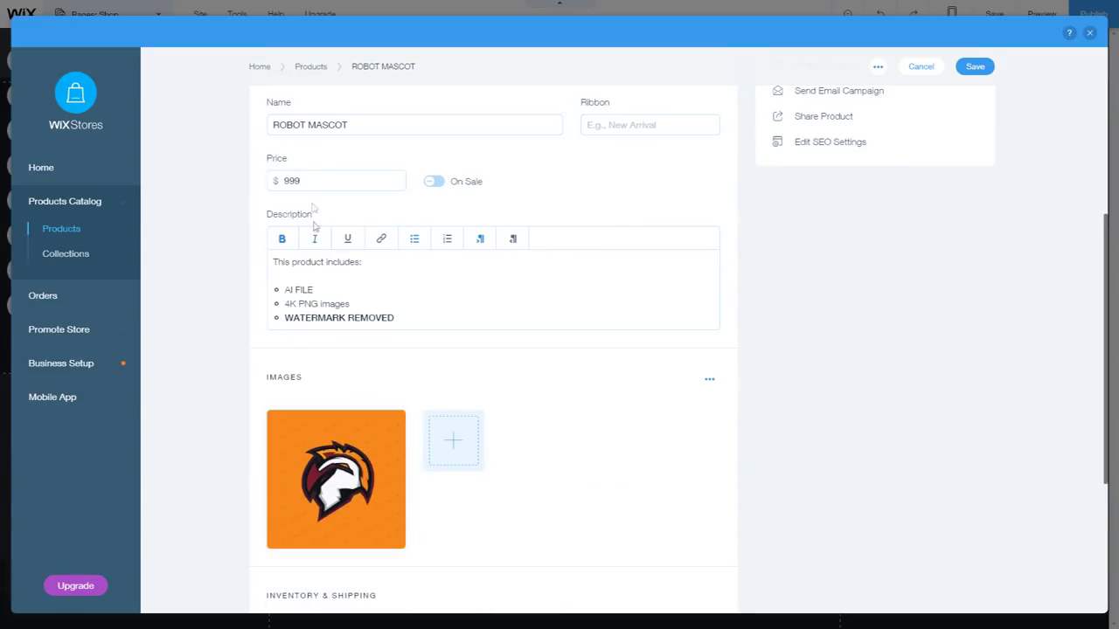
Rename the product to "ROMAN ROBOT" and save it to the catalog.
double_click(320, 125)
key("ctrl+a")
type("ROMAN ROBOT")
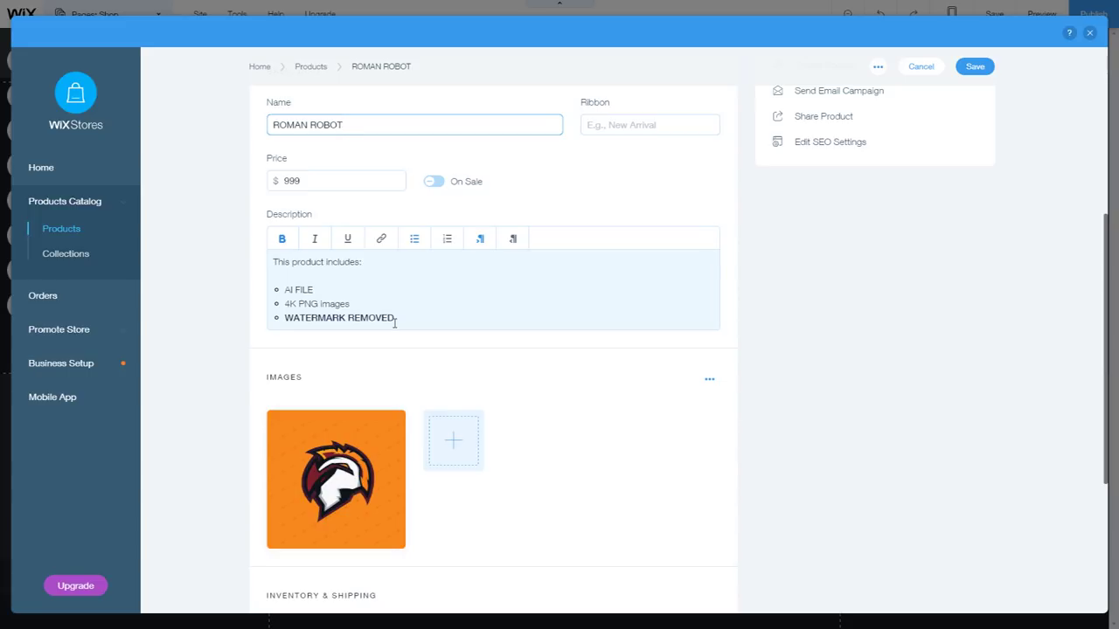
scroll(422, 320, "down", 3)
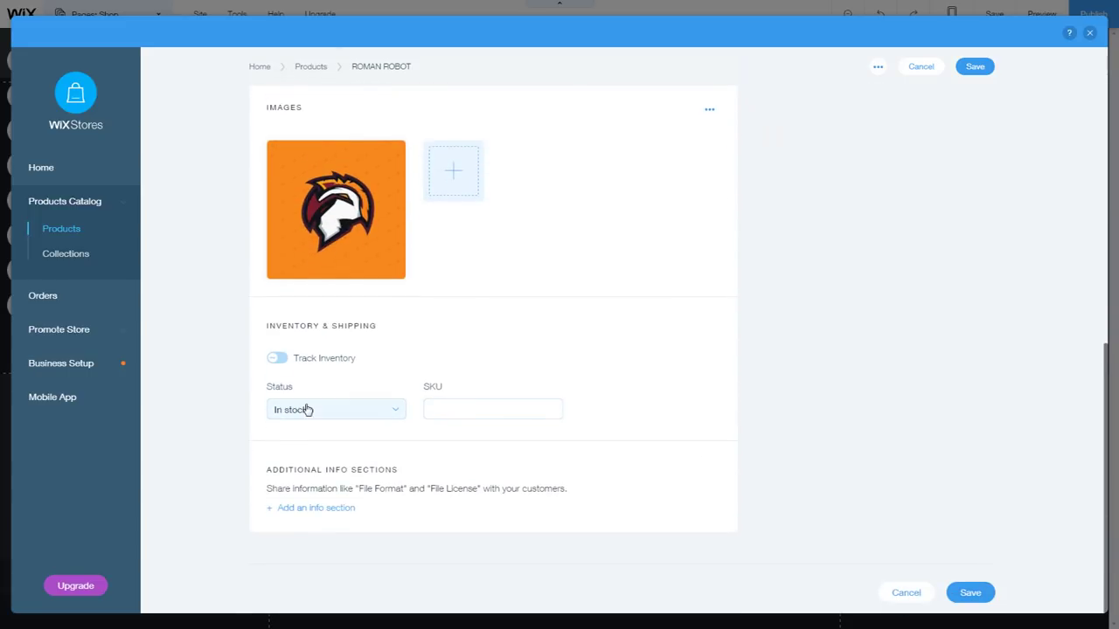
left_click(976, 66)
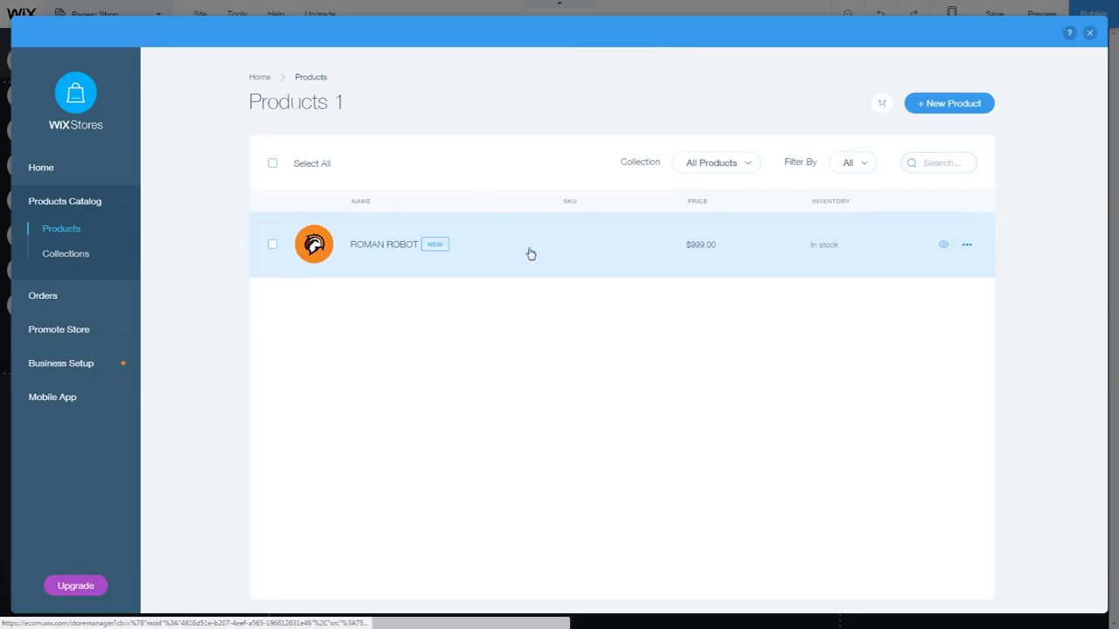
Set the ROMAN ROBOT product's inventory status to Out of stock and save it.
left_click(835, 251)
scroll(717, 250, "down", 10)
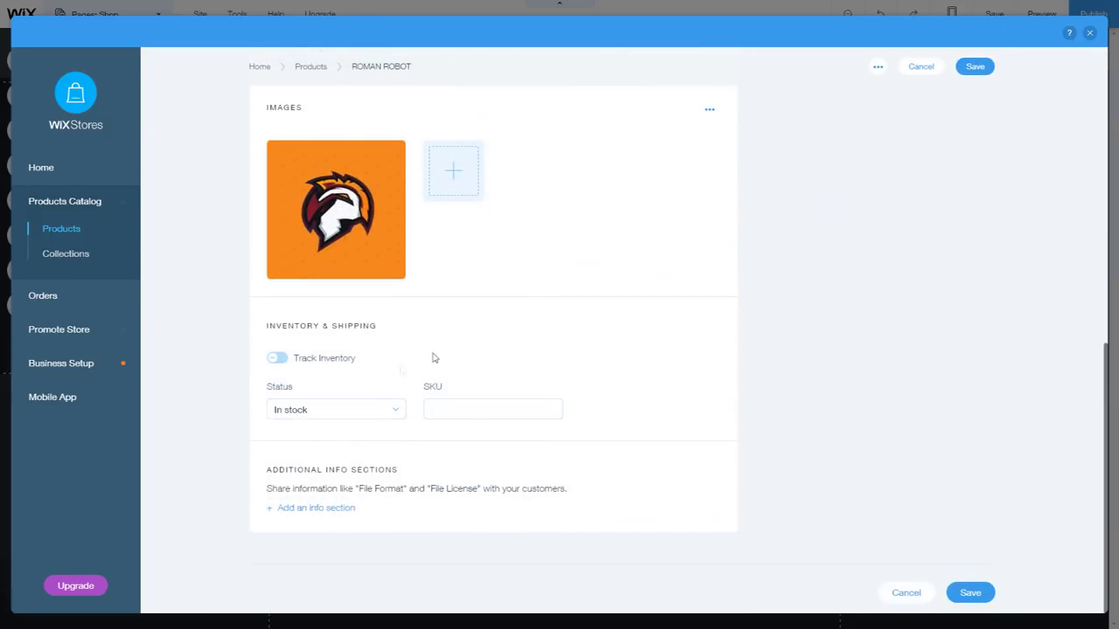
left_click(303, 411)
left_click(313, 452)
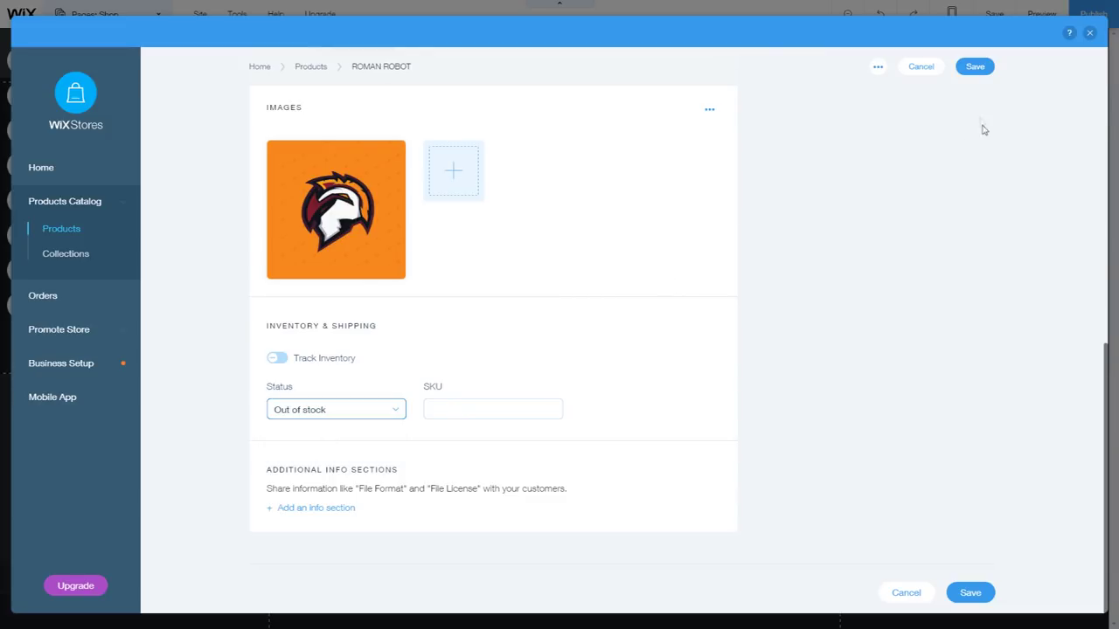
left_click(974, 66)
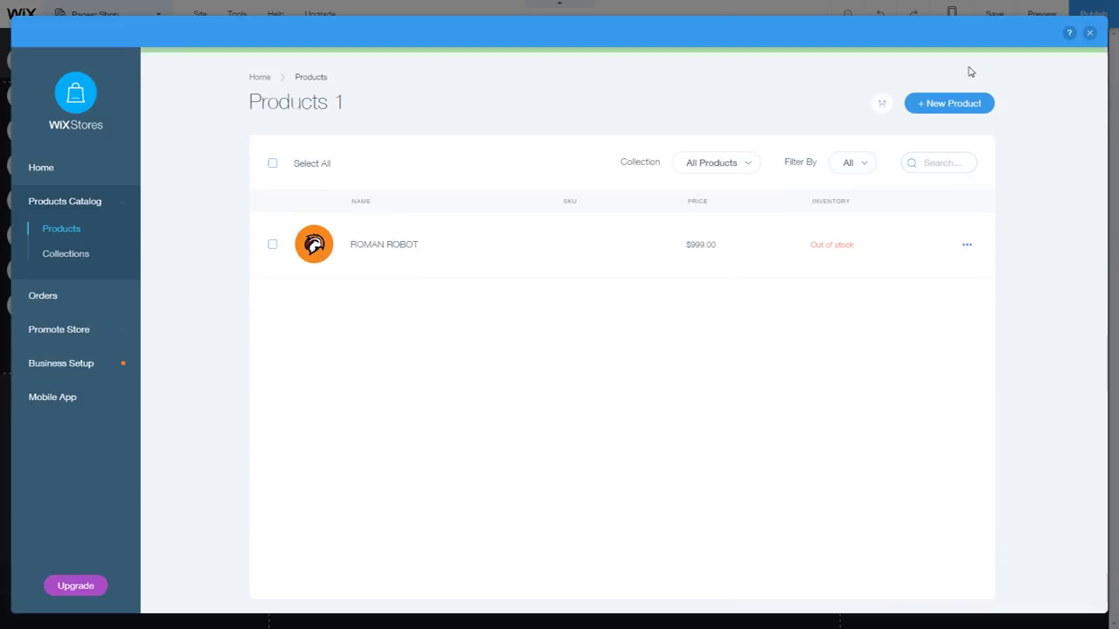
Set the ROMAN ROBOT product's inventory status back to In stock and save it.
left_click(809, 257)
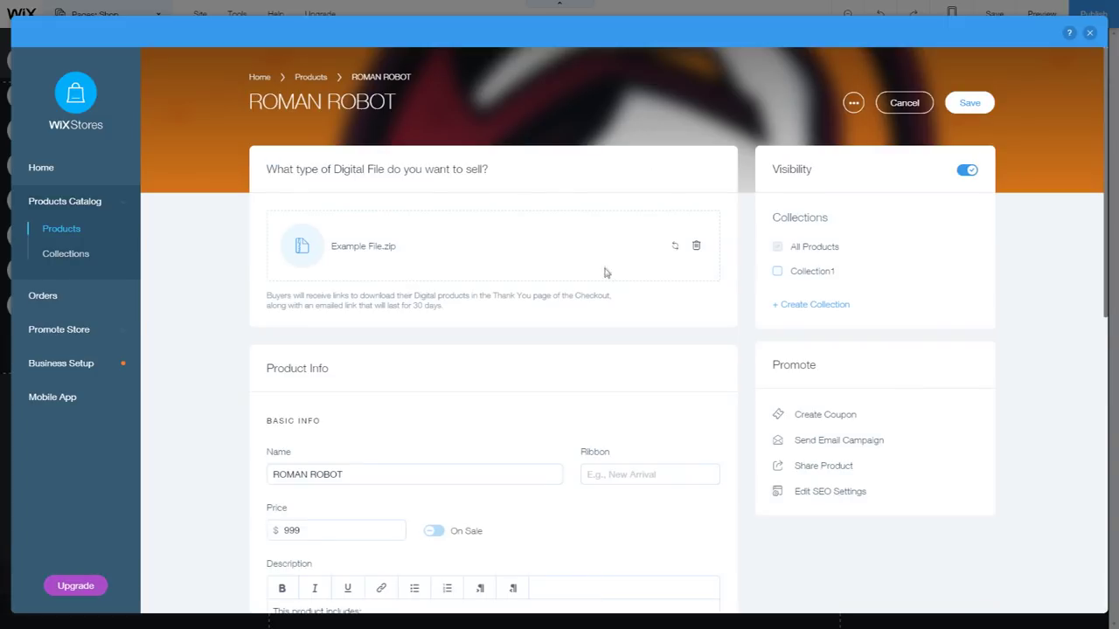
scroll(562, 378, "down", 1)
scroll(562, 378, "down", 7)
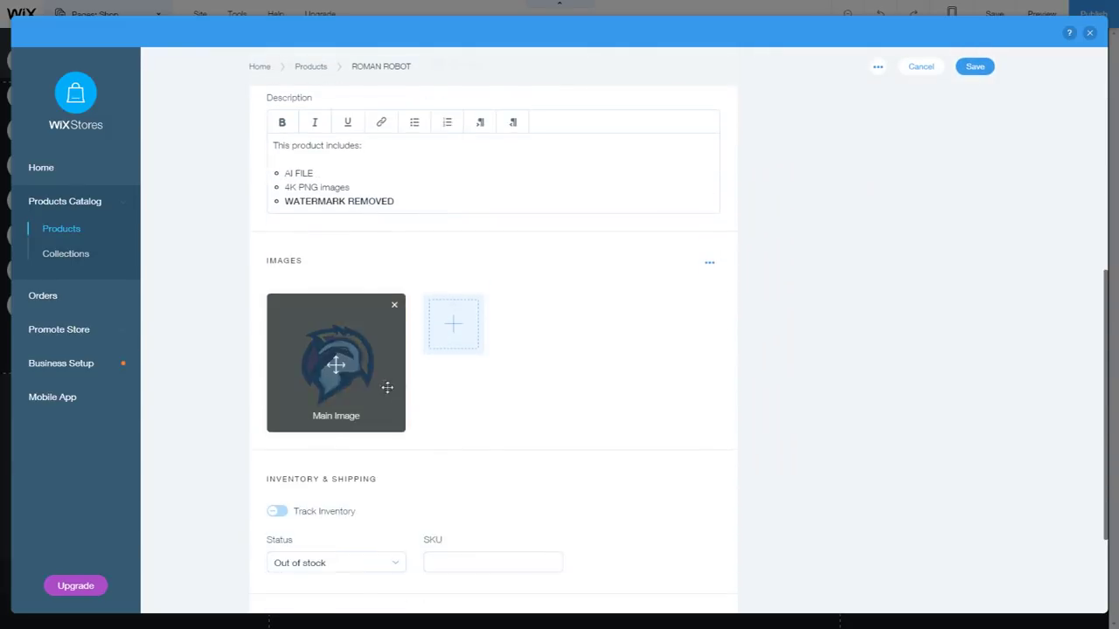
left_click(375, 411)
left_click(312, 430)
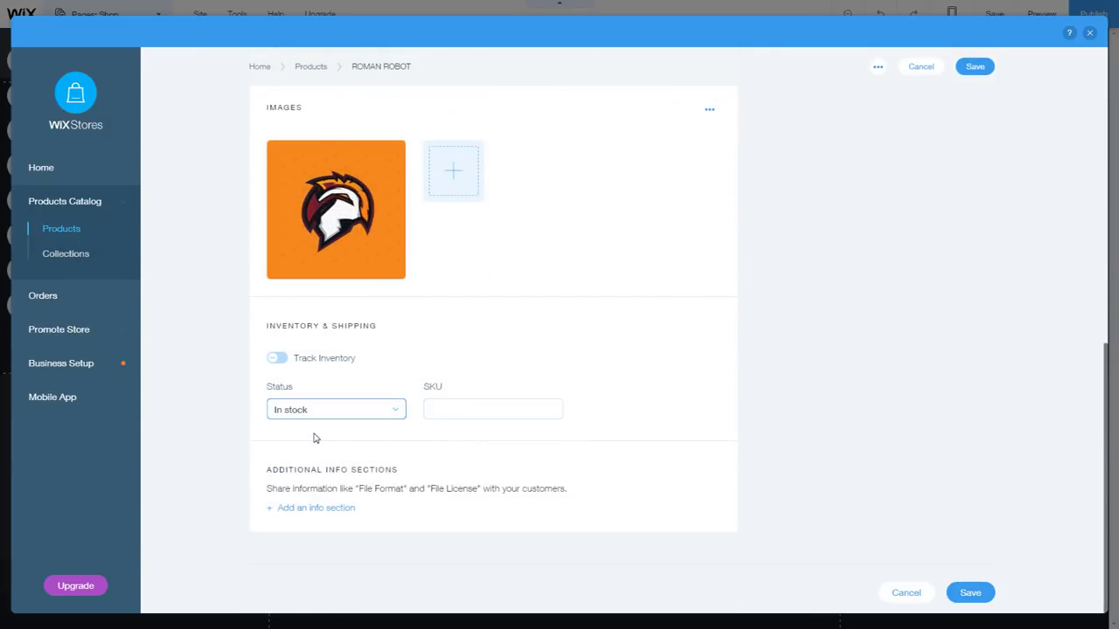
left_click(970, 593)
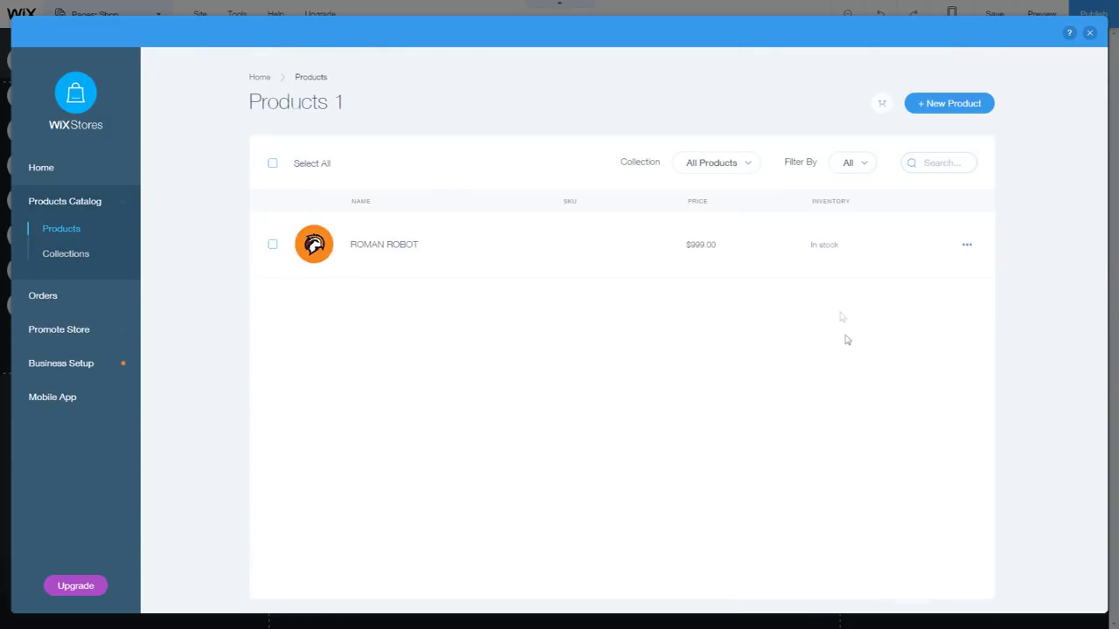
Close the store manager, preview the Shop page and try the purchase button on the ROMAN ROBOT product page.
left_click(1090, 33)
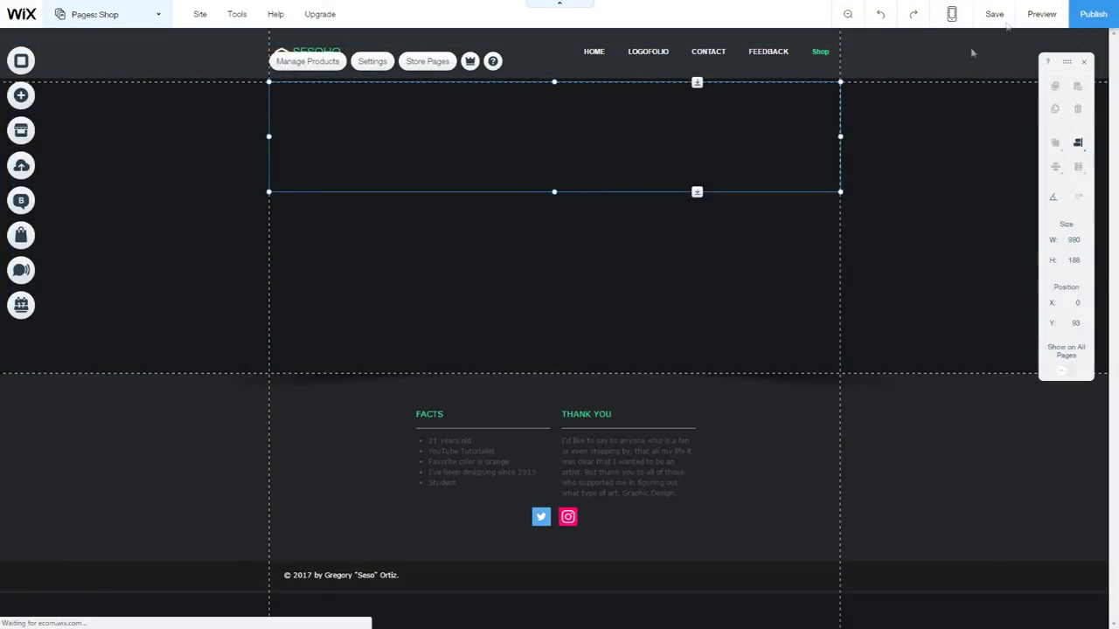
left_click(1041, 14)
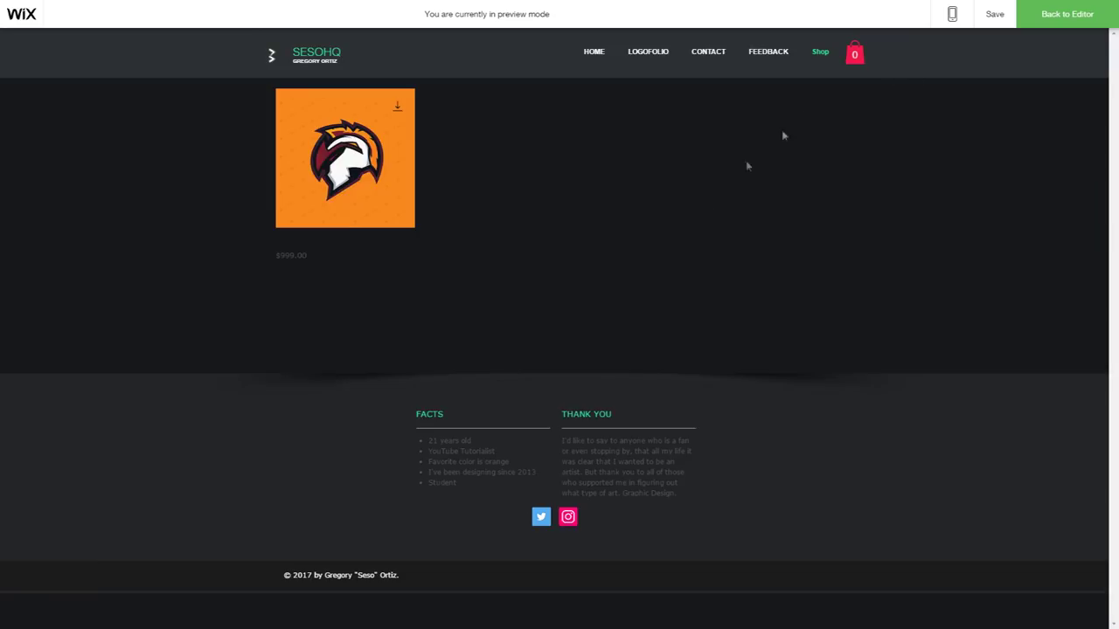
mouse_move(343, 184)
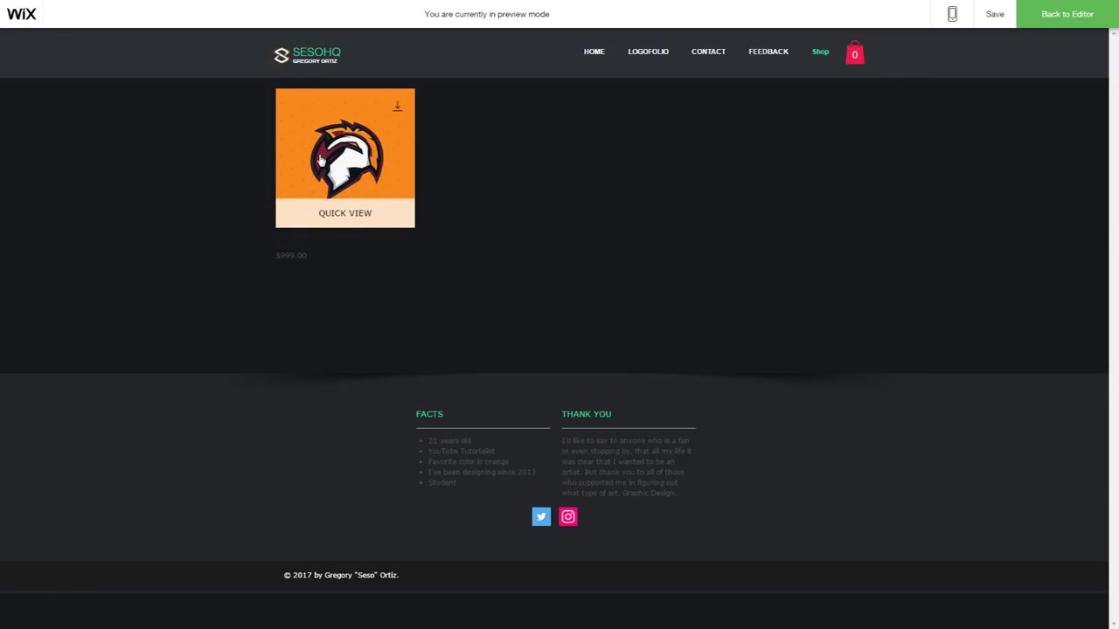
left_click(357, 181)
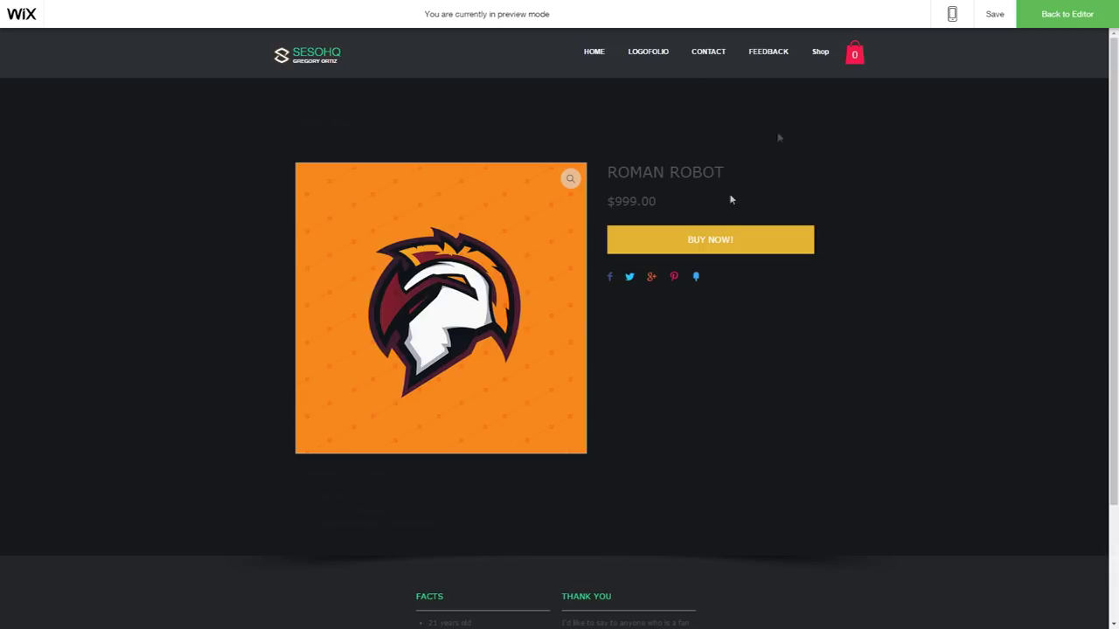
left_click(698, 237)
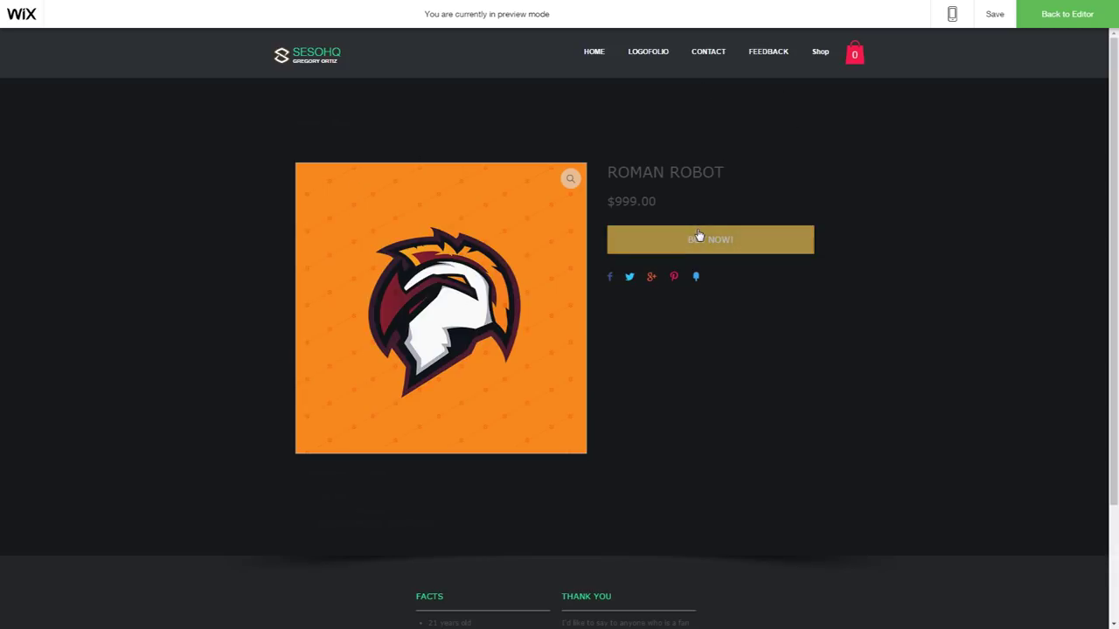
Return from the preview to the editor and open the Shop page for editing.
left_click(1051, 19)
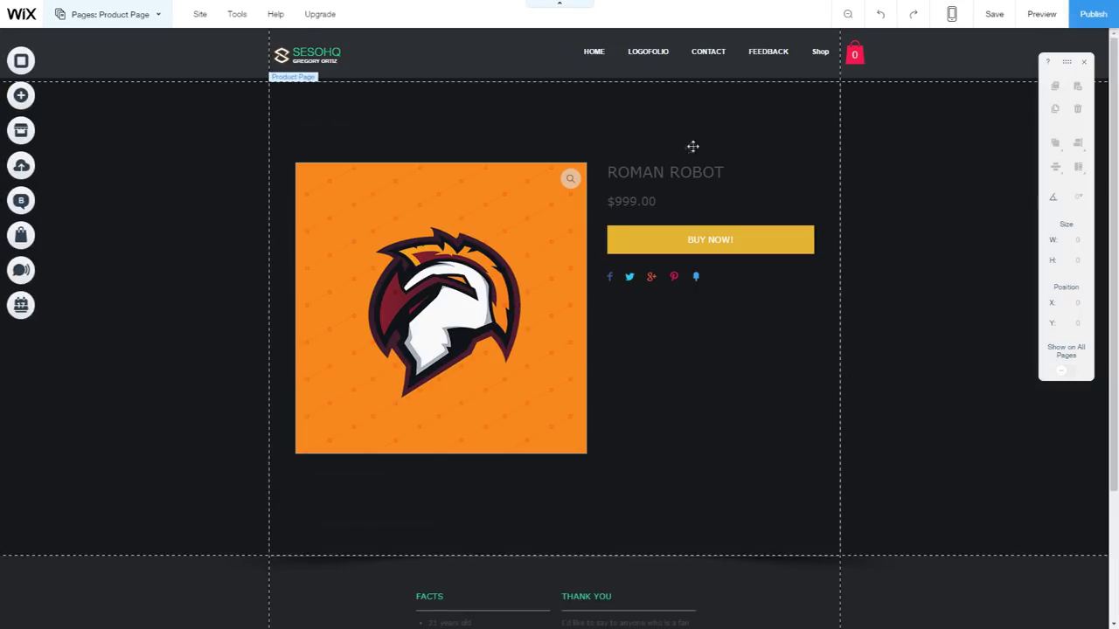
left_click(145, 14)
left_click(110, 201)
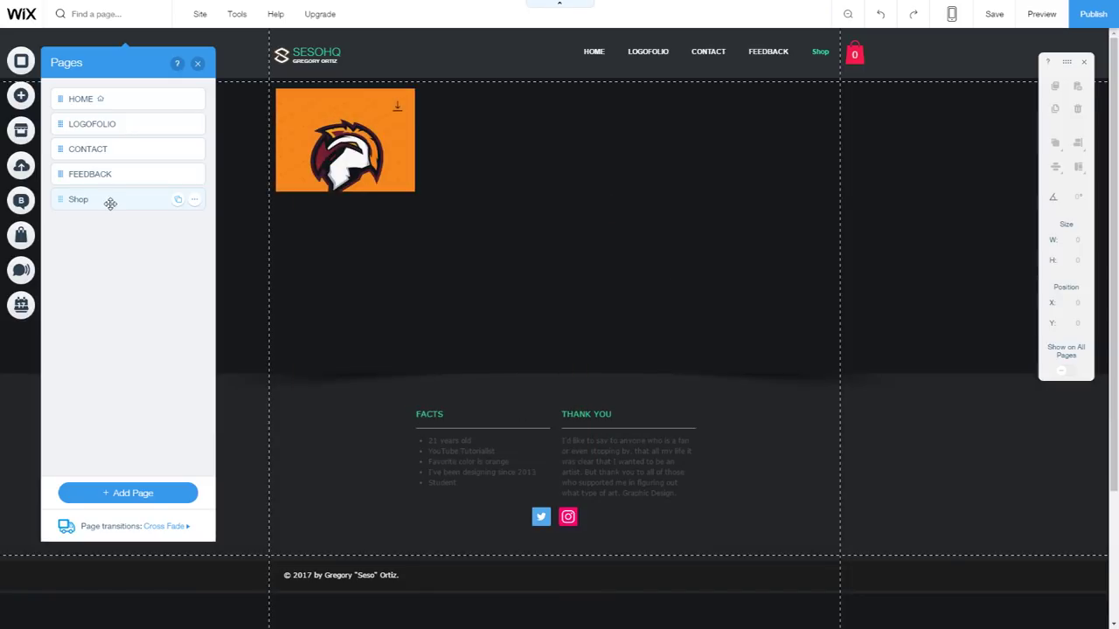
Open the Shop gallery's settings, try the image-only product style and choose the style with left-aligned product details below the image.
left_click(535, 166)
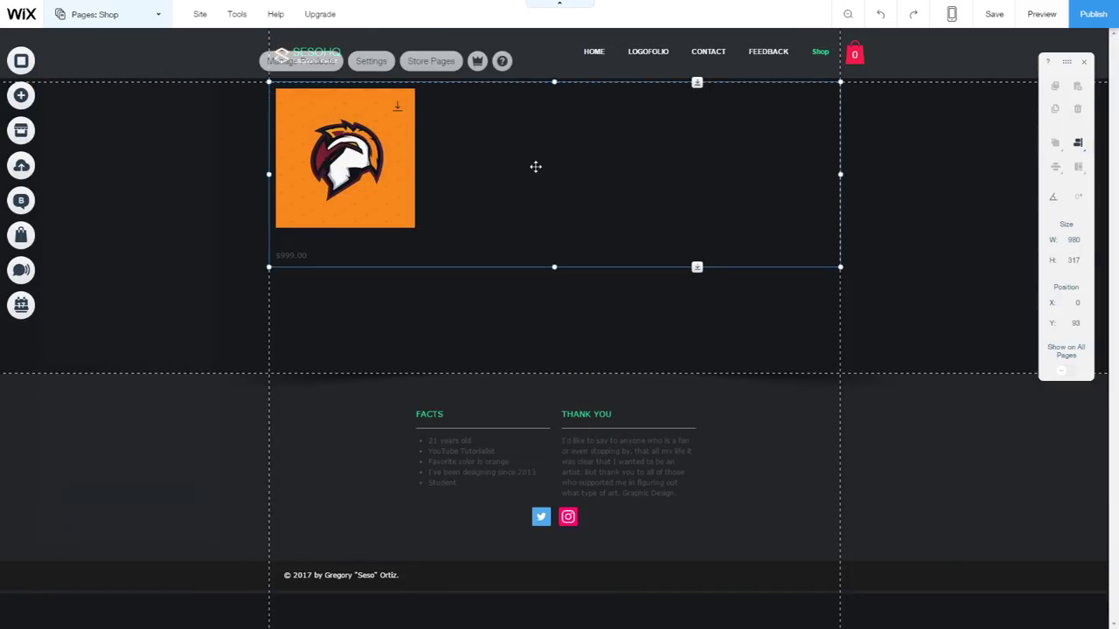
left_click(373, 61)
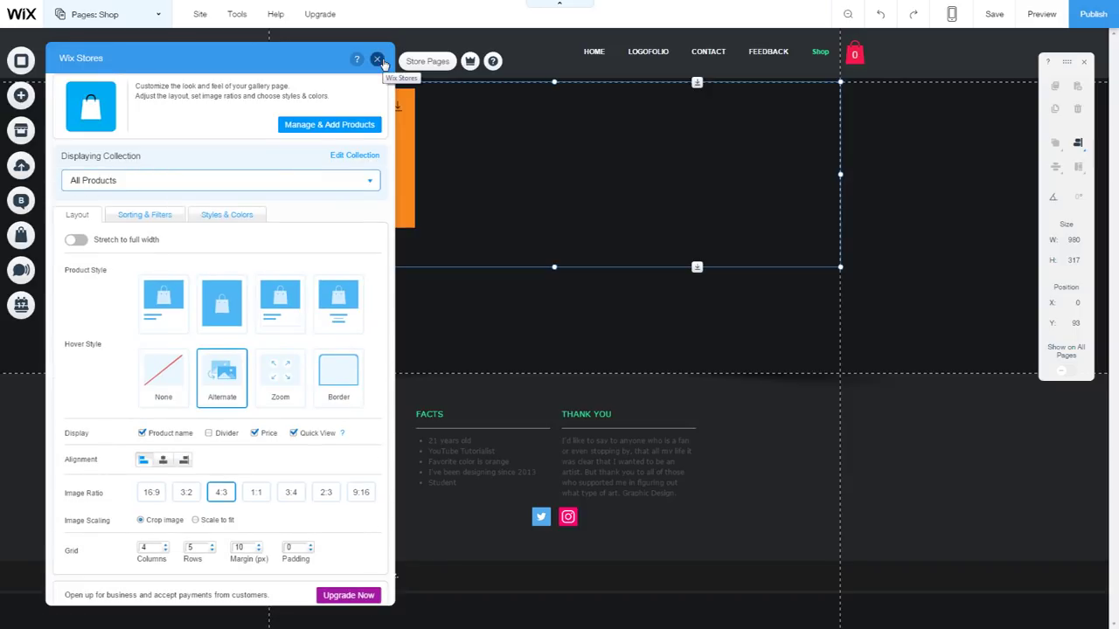
left_click_drag(350, 58, 990, 58)
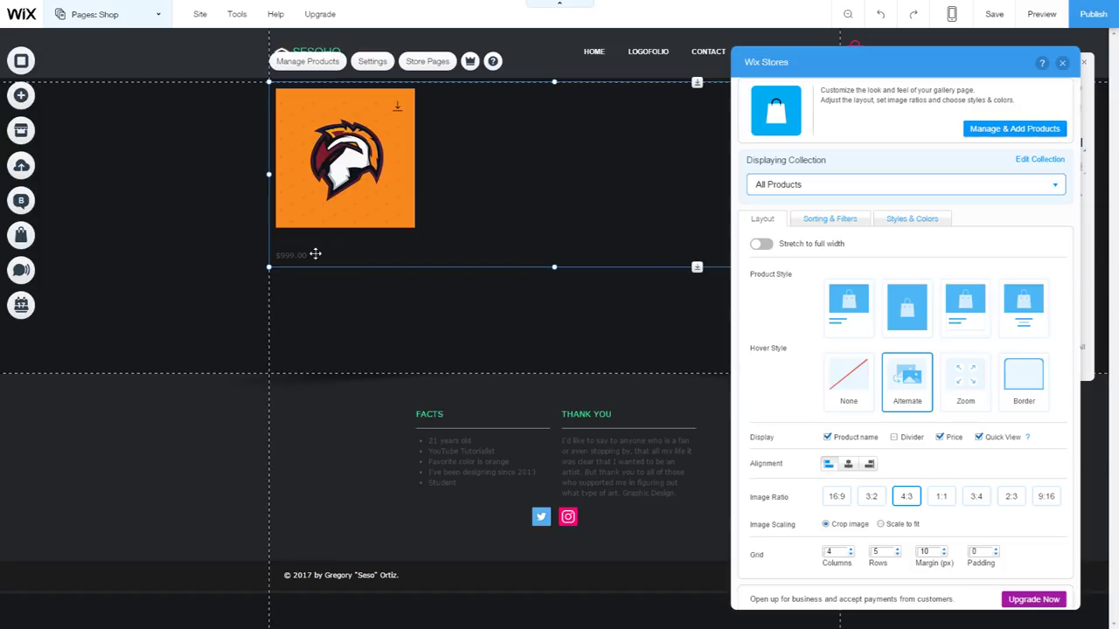
left_click(908, 320)
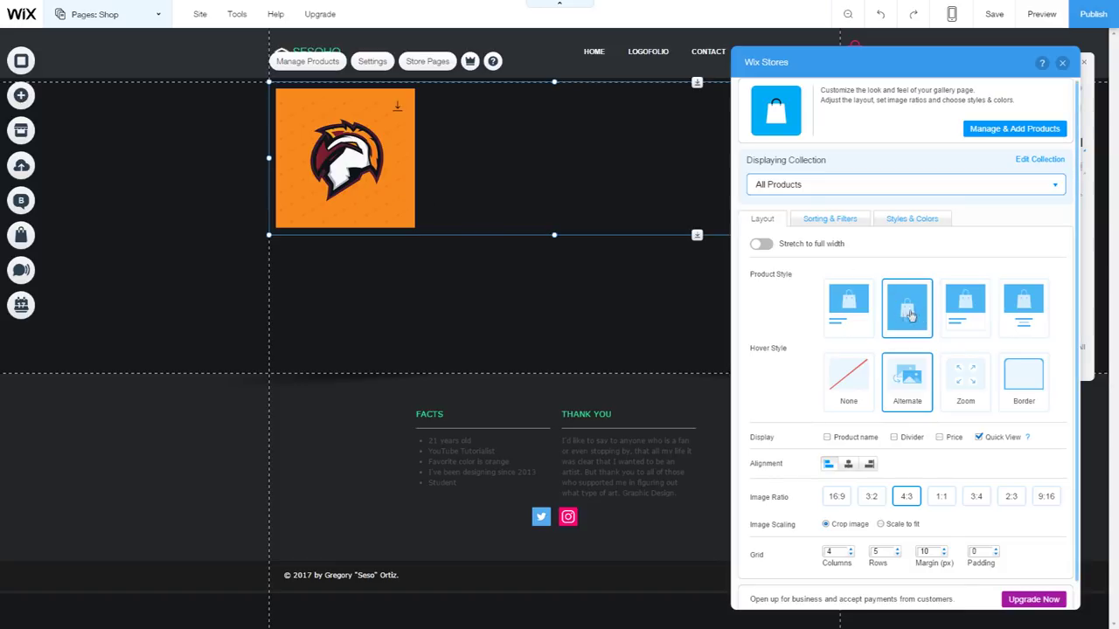
left_click(848, 306)
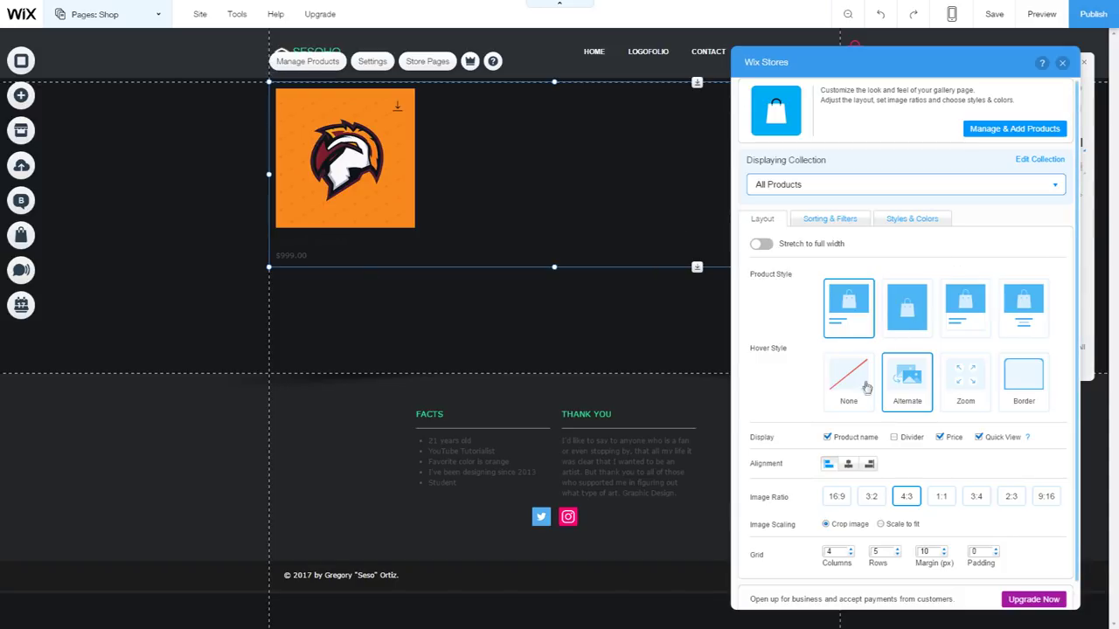
Try the 16:9 and 9:16 image ratios on the product gallery, and set the ratio to 1:1.
left_click(843, 498)
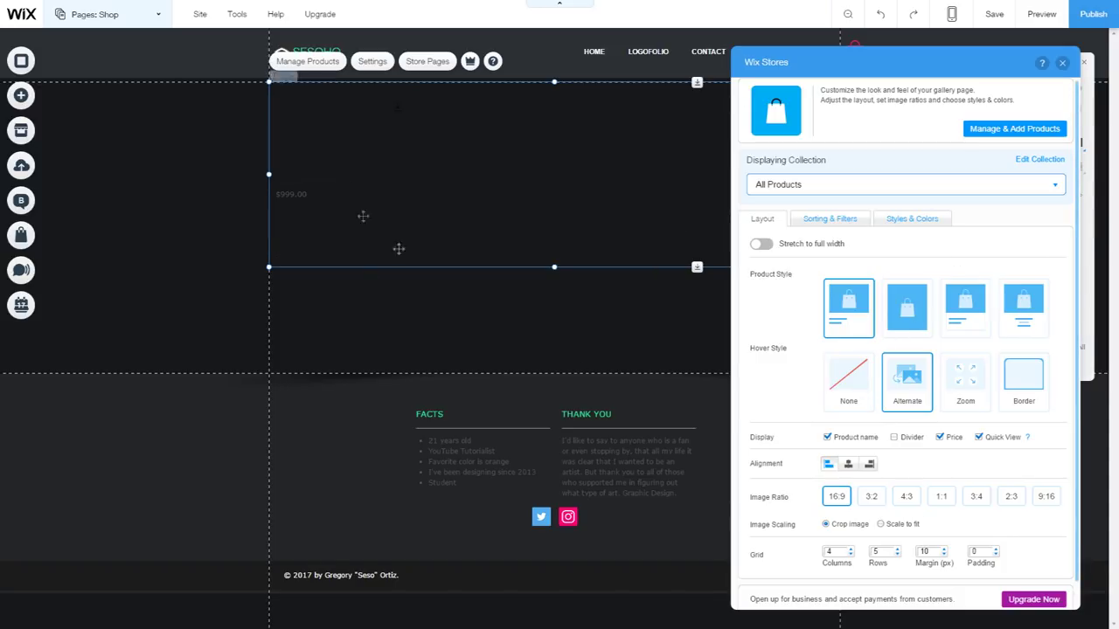
left_click(1040, 498)
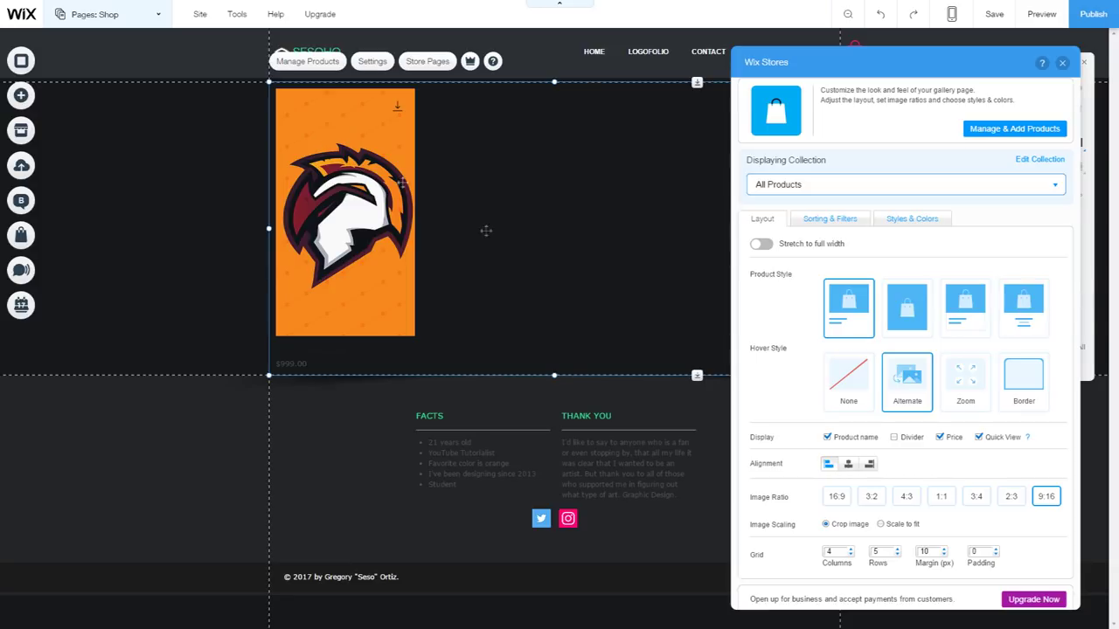
left_click(942, 498)
Set the product name colour in the gallery to red.
left_click(916, 221)
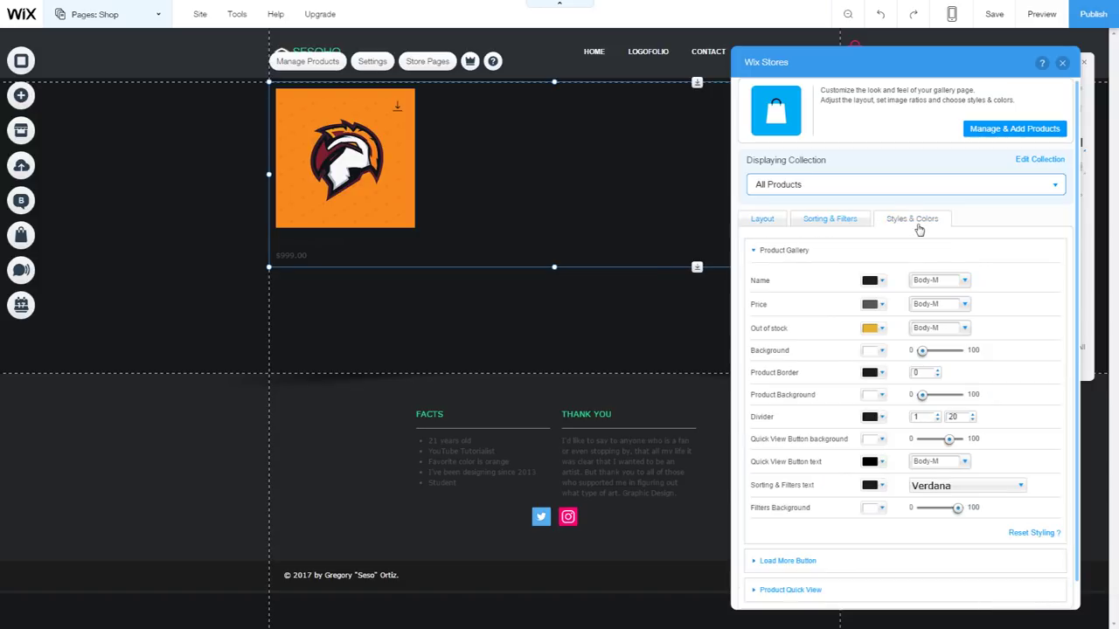
left_click(871, 281)
left_click(991, 321)
left_click(996, 367)
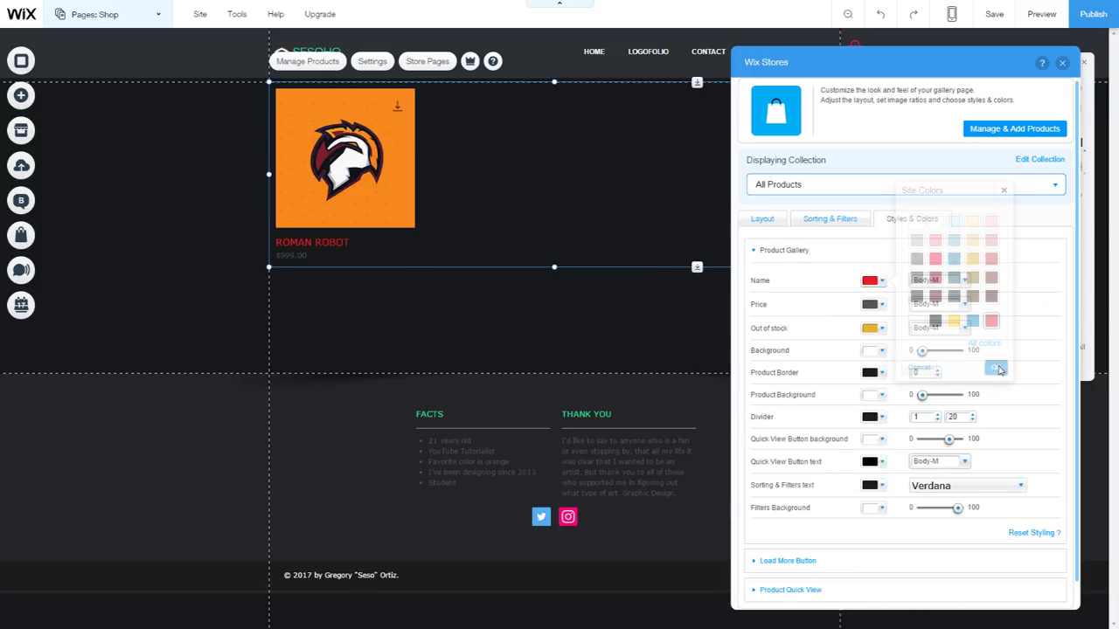
Set the gallery's out-of-stock text colour to dark blue and the price colour to bright blue.
left_click(871, 330)
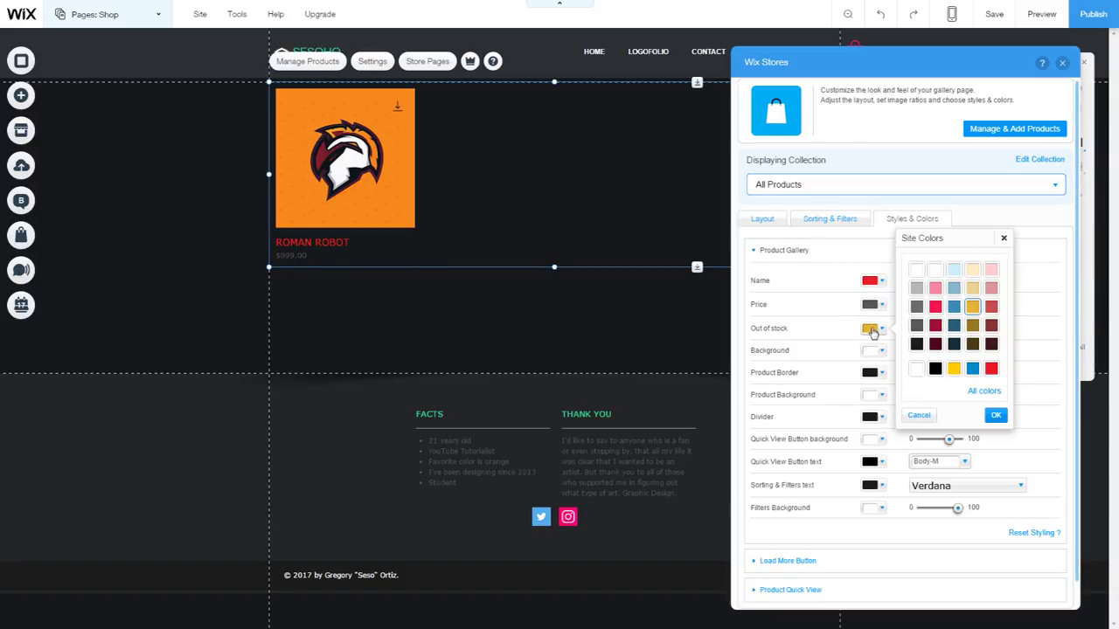
left_click(953, 326)
left_click(994, 415)
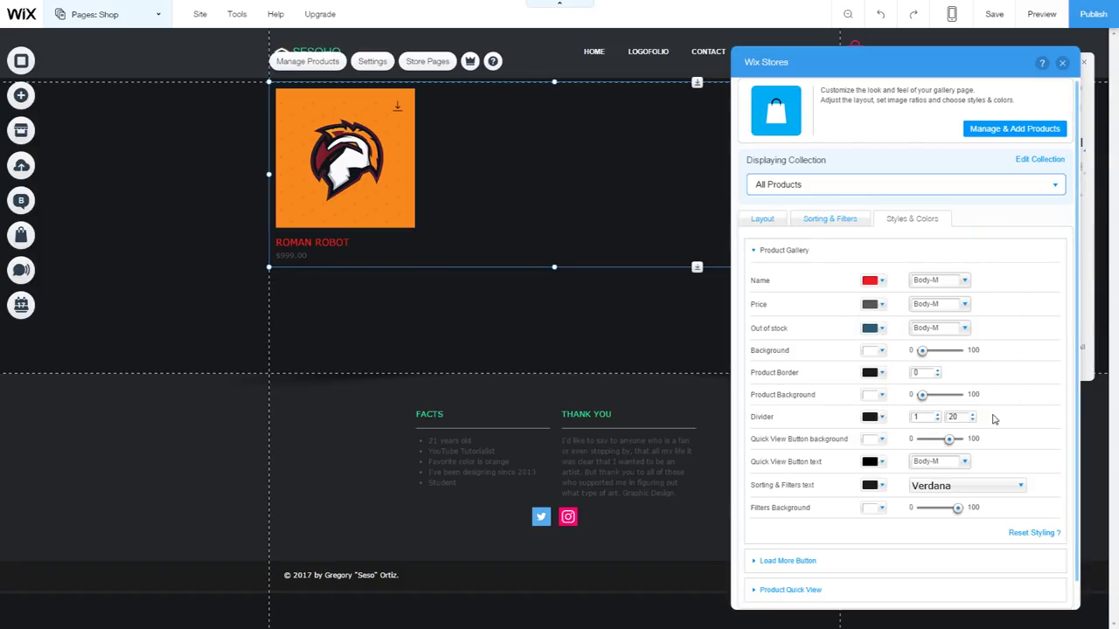
left_click(871, 304)
left_click(972, 345)
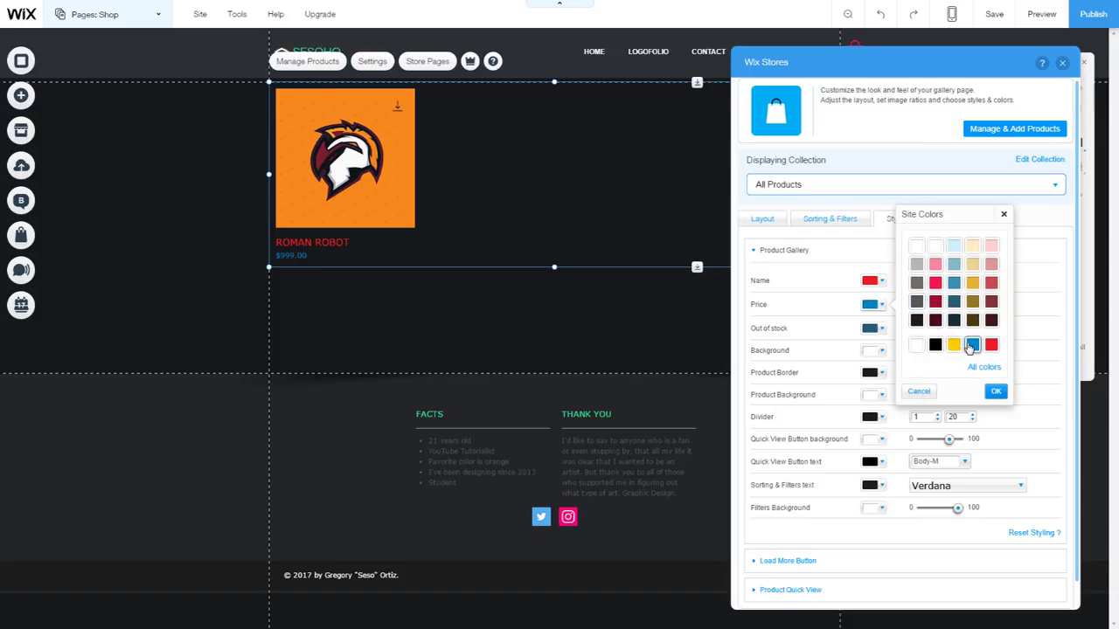
left_click(995, 390)
Set the gallery's product name colour to medium grey.
left_click(870, 280)
left_click(916, 259)
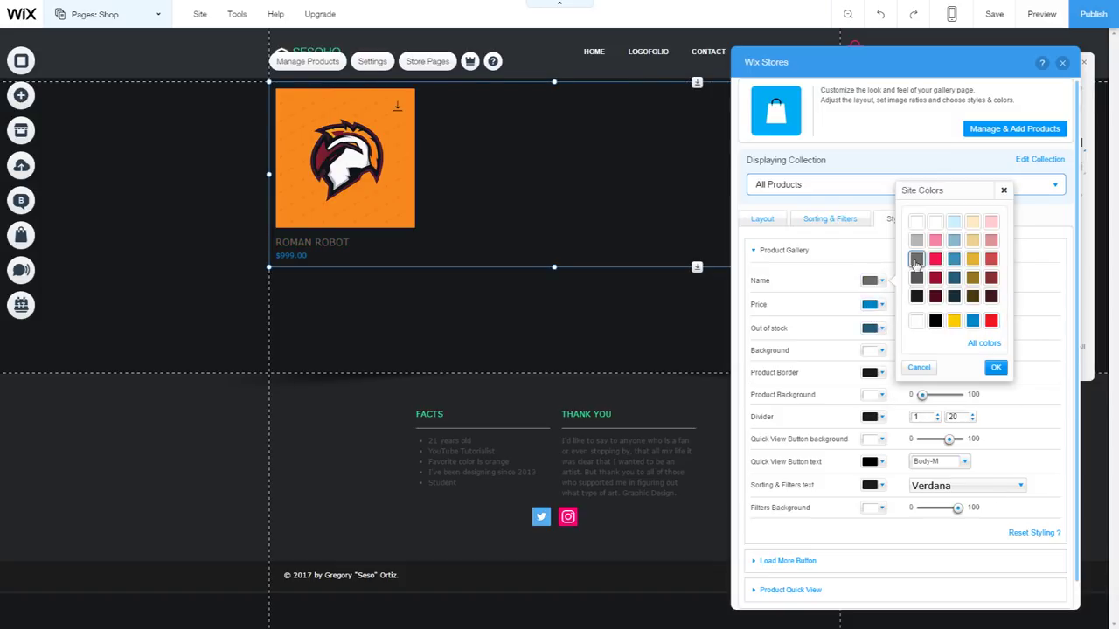
left_click(995, 367)
Centre-align the product name and price under the gallery image and close the gallery settings.
left_click(763, 218)
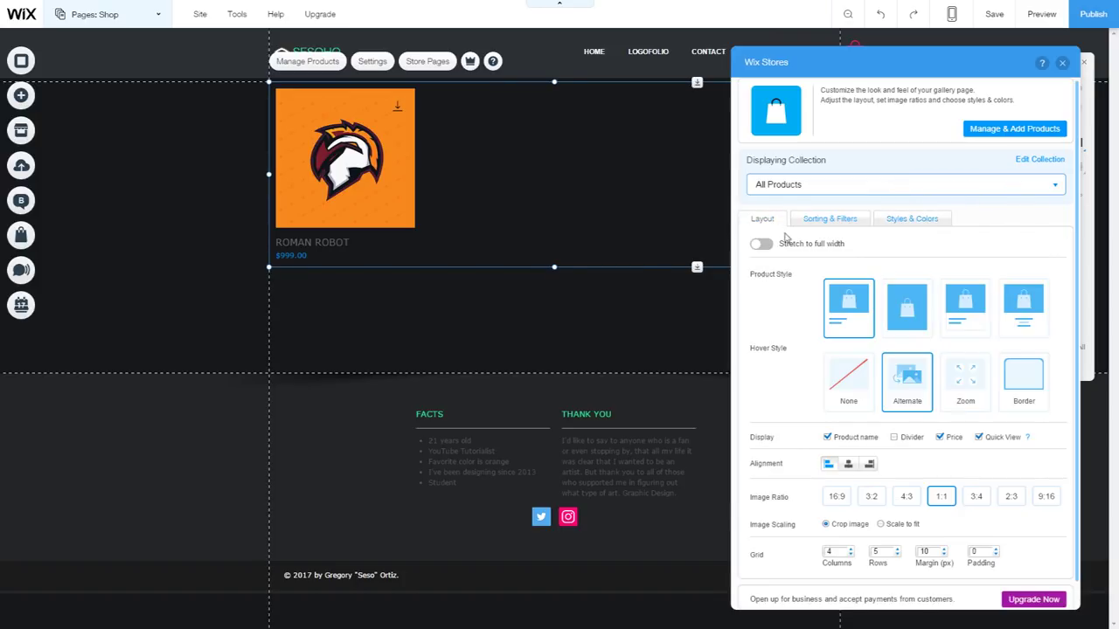
left_click(850, 465)
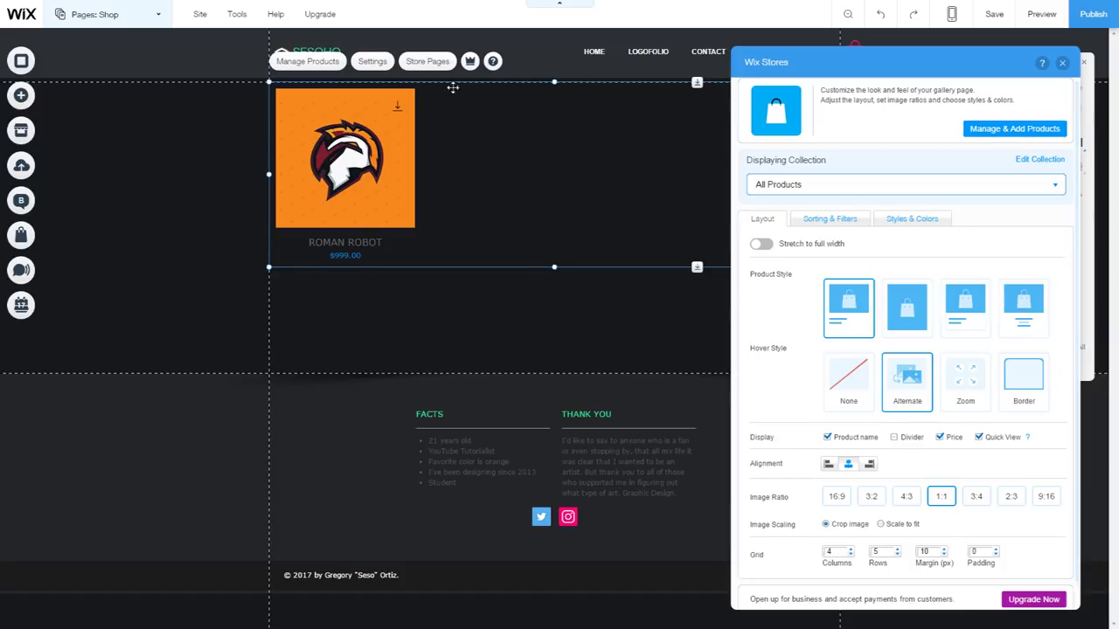
left_click(1066, 63)
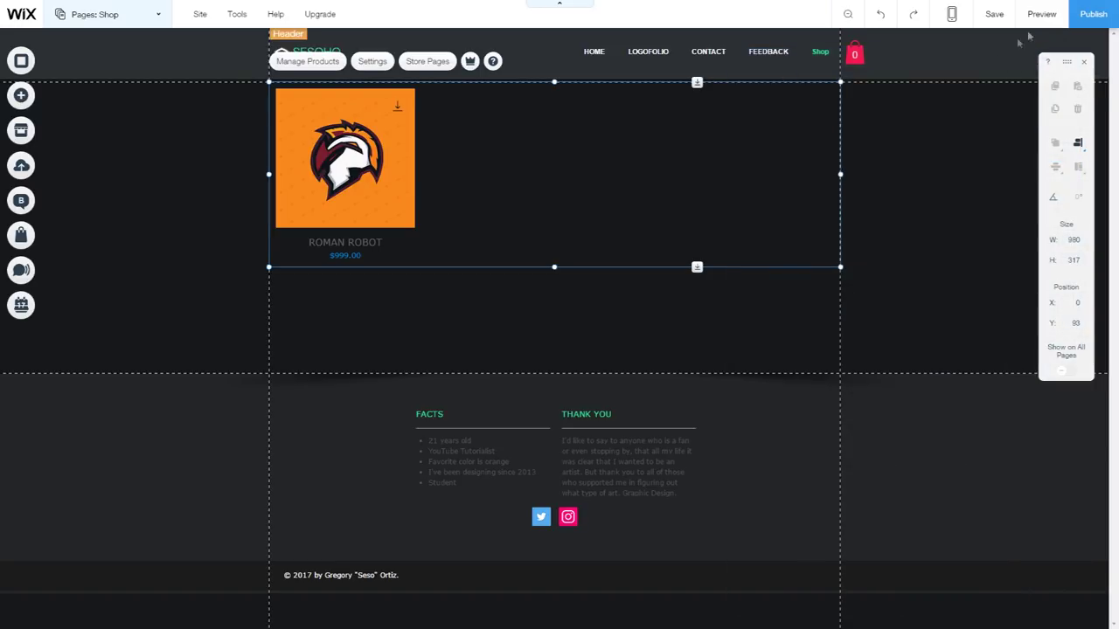
Preview the Shop page, open the ROMAN ROBOT product page and return to the editor.
left_click(1045, 16)
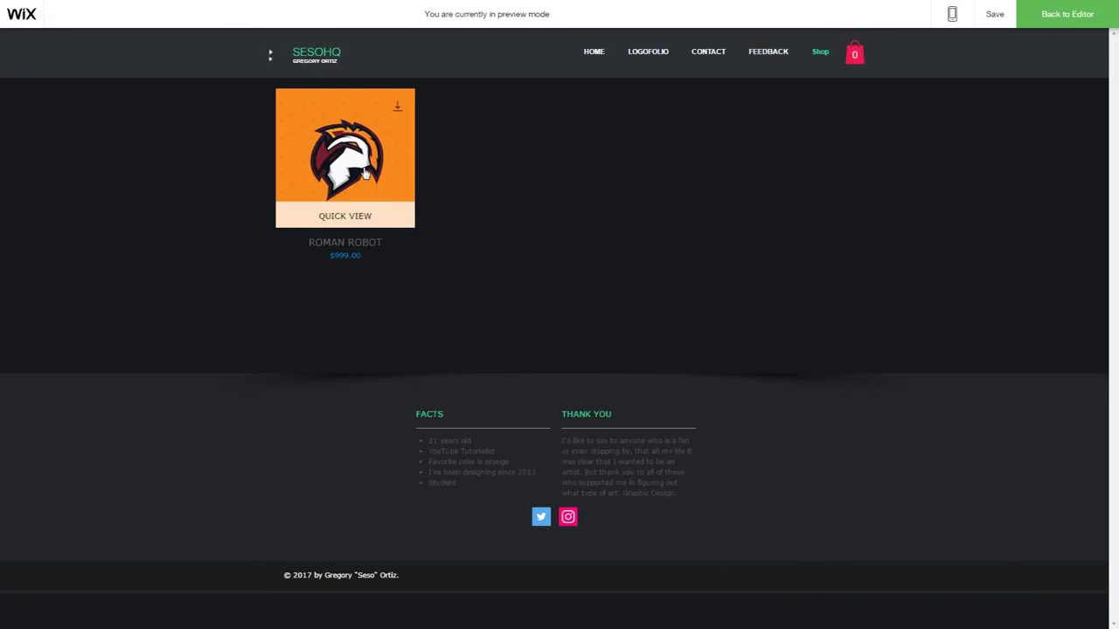
left_click(365, 172)
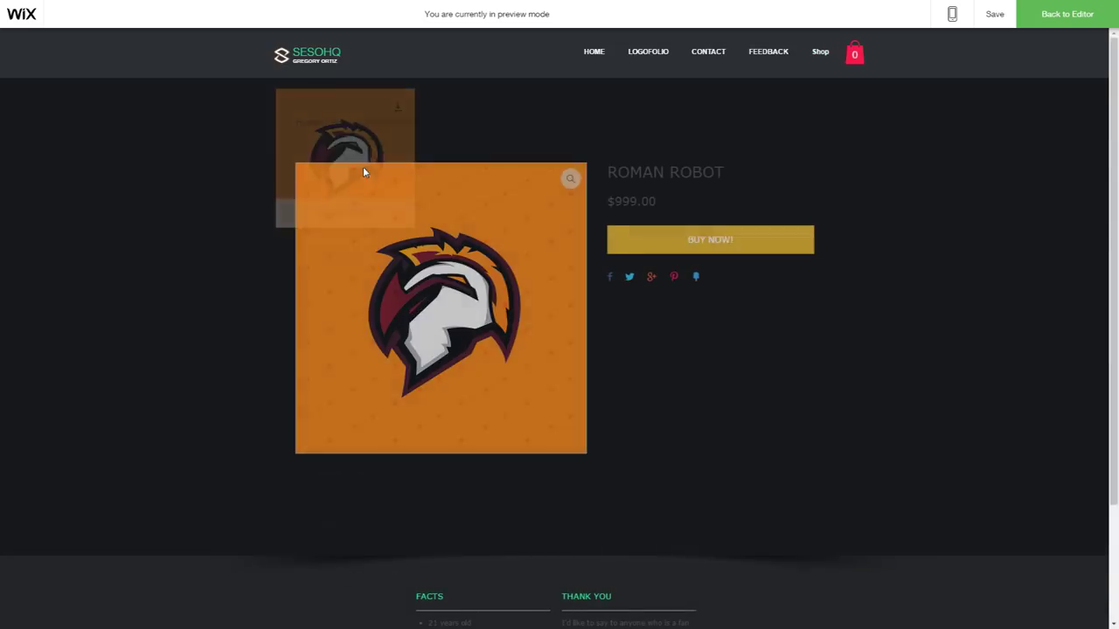
left_click(1070, 16)
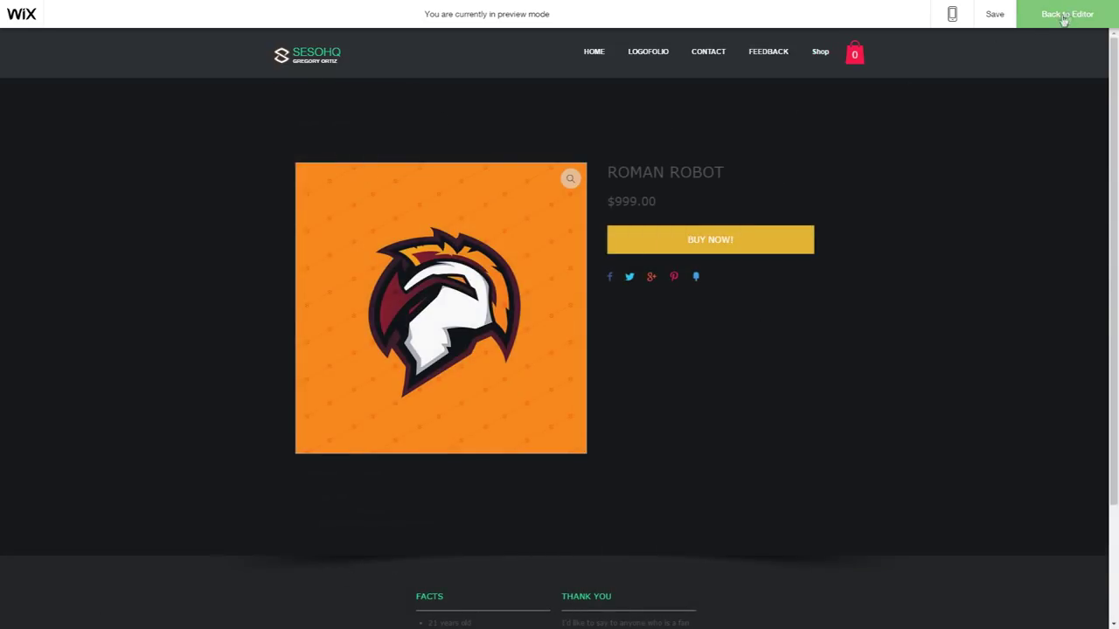
Open the product page's settings and apply the Sleek layout.
left_click(747, 164)
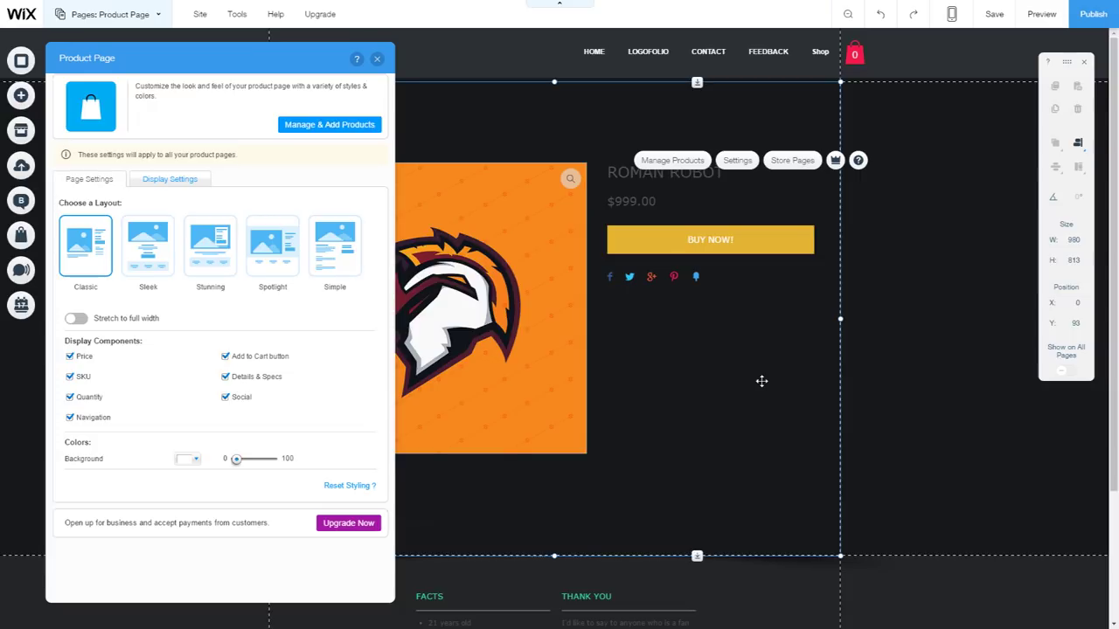
left_click(150, 255)
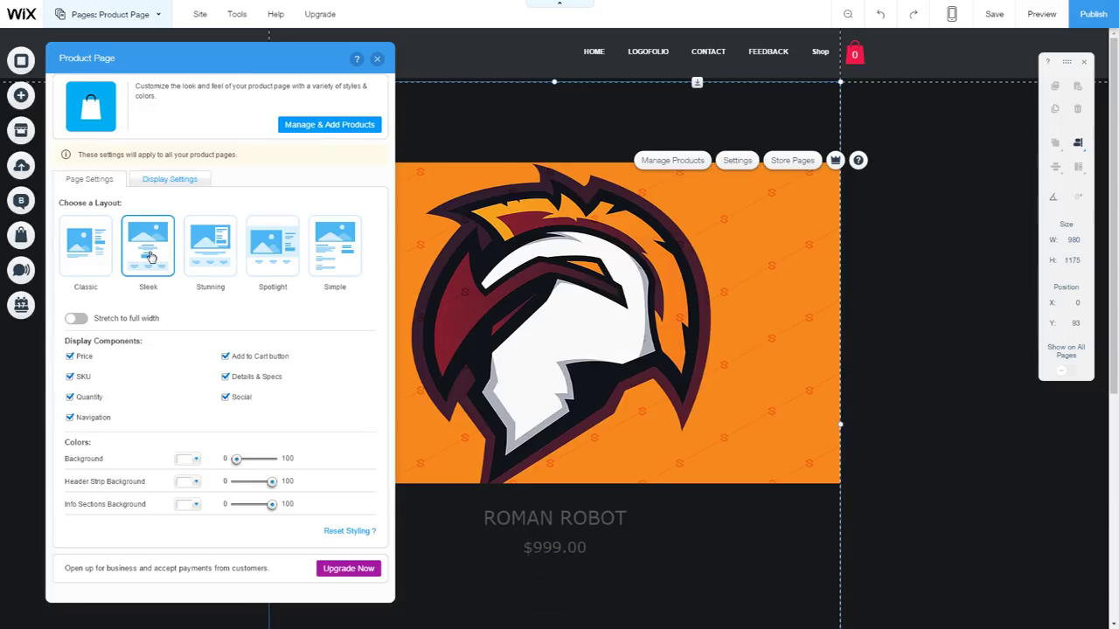
scroll(559, 262, "down", 2)
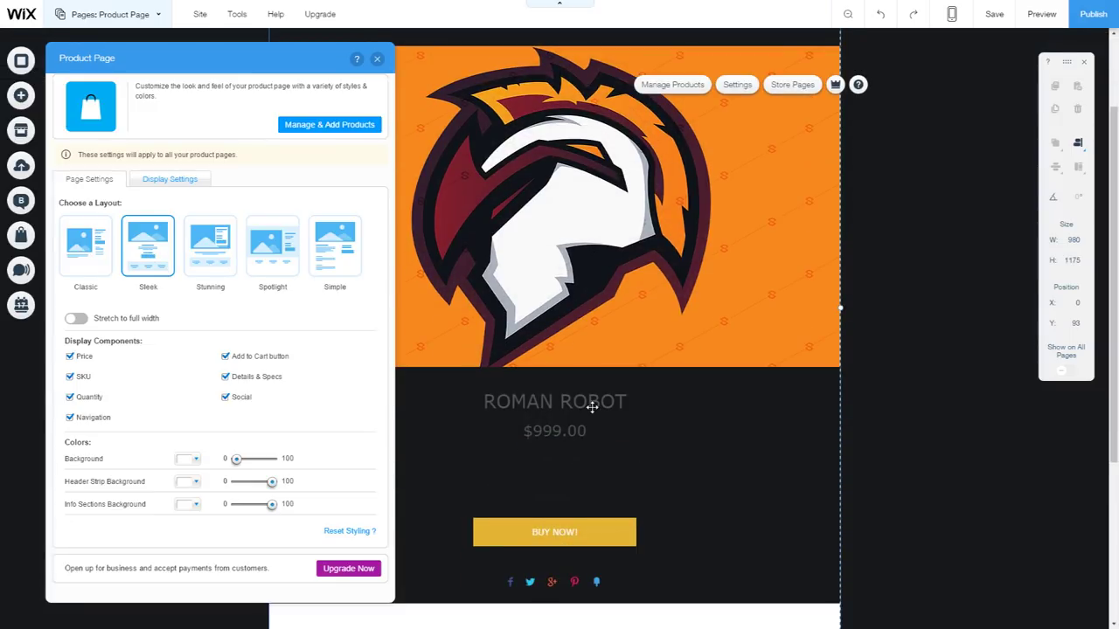
Set the product page's name colour to medium grey in the name, price, SKU and description settings.
left_click(168, 179)
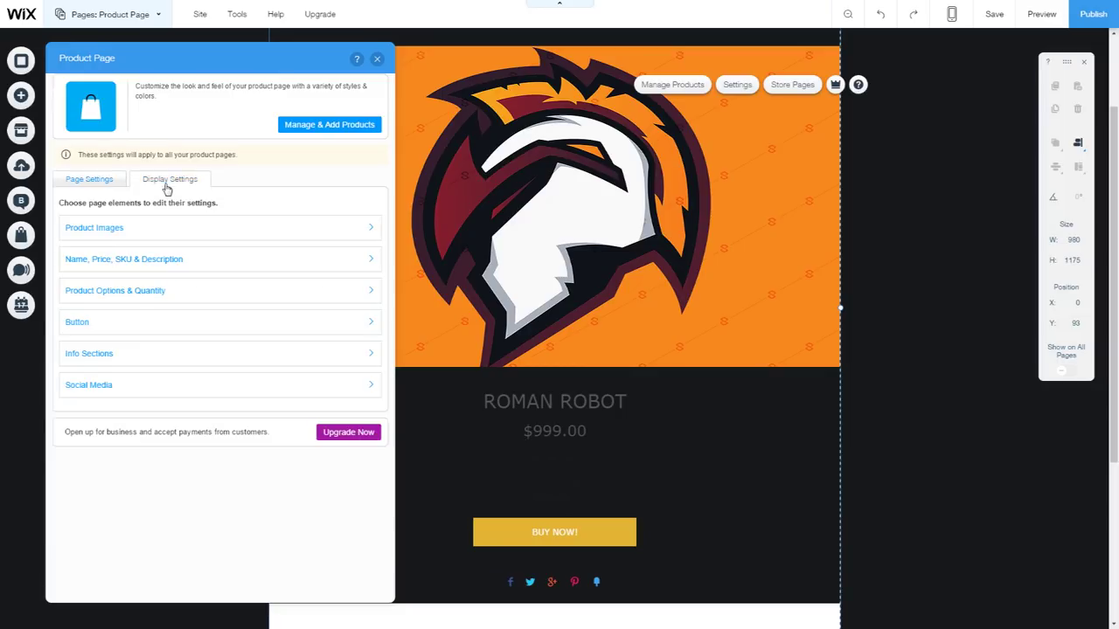
left_click(120, 268)
left_click(186, 244)
left_click(231, 224)
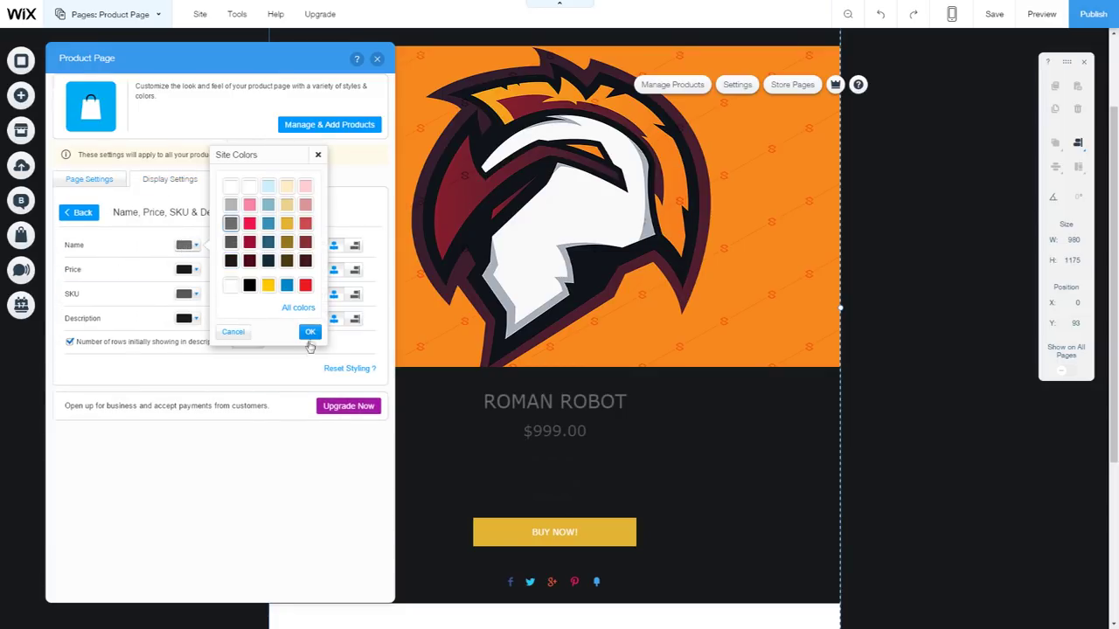
left_click(310, 331)
Set the price colour on the product page to pinkish red.
left_click(187, 269)
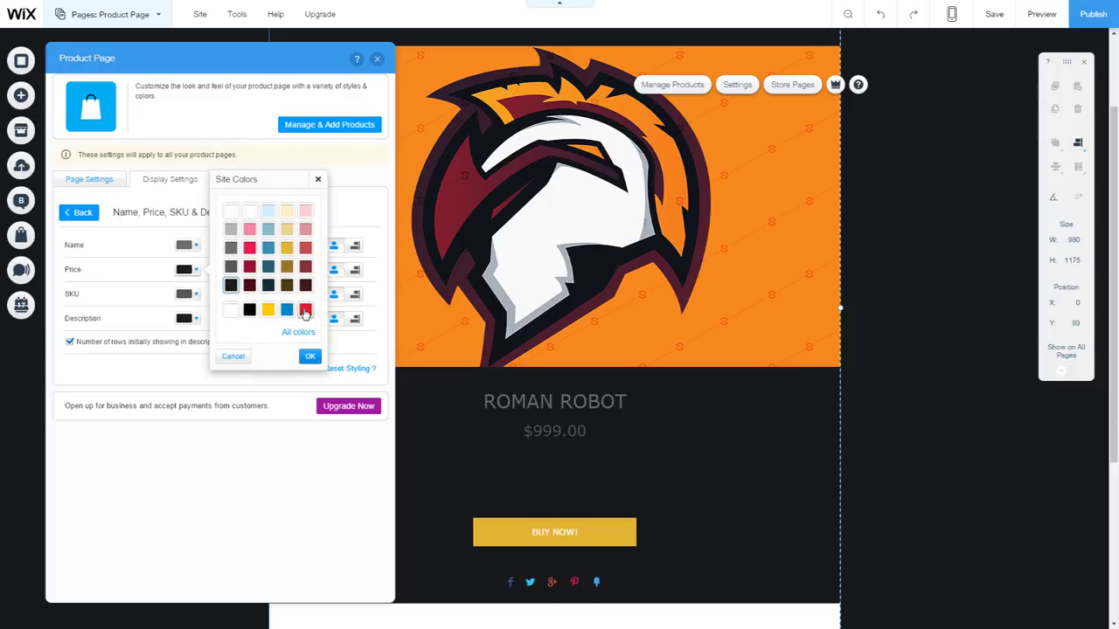
left_click(305, 311)
left_click(249, 248)
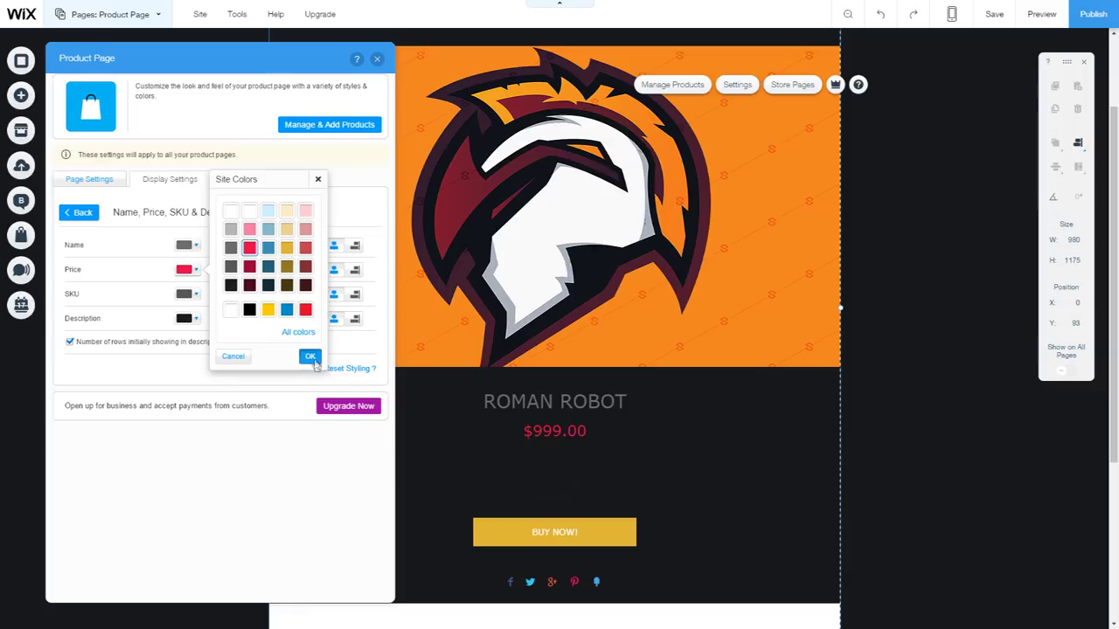
left_click(310, 357)
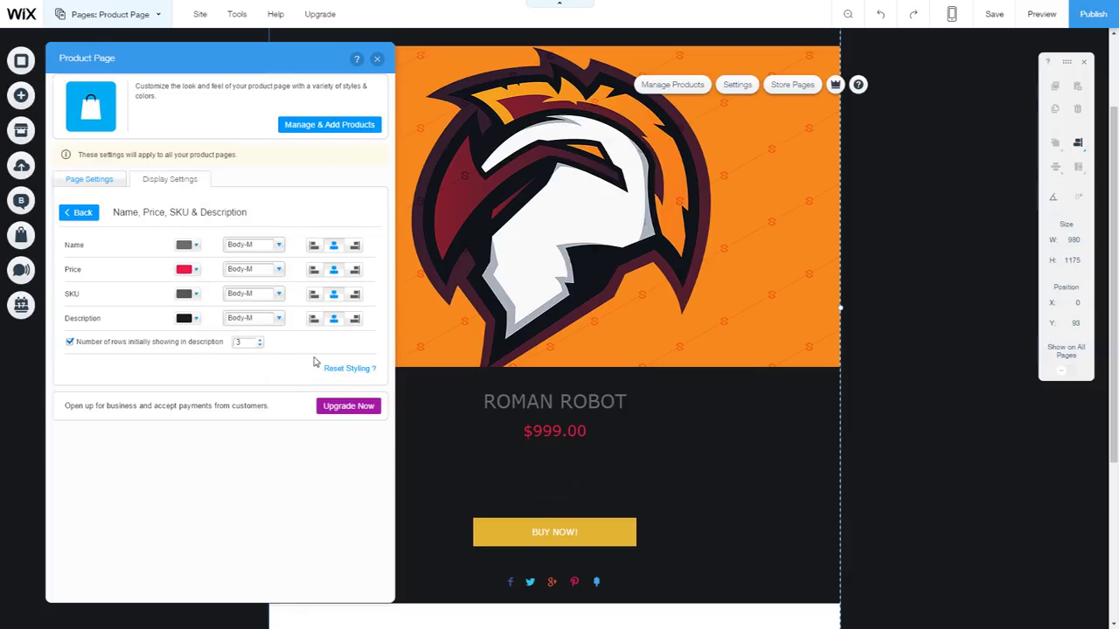
Try left alignment for the product name, apply the Body M font style to it and centre it again.
left_click(314, 246)
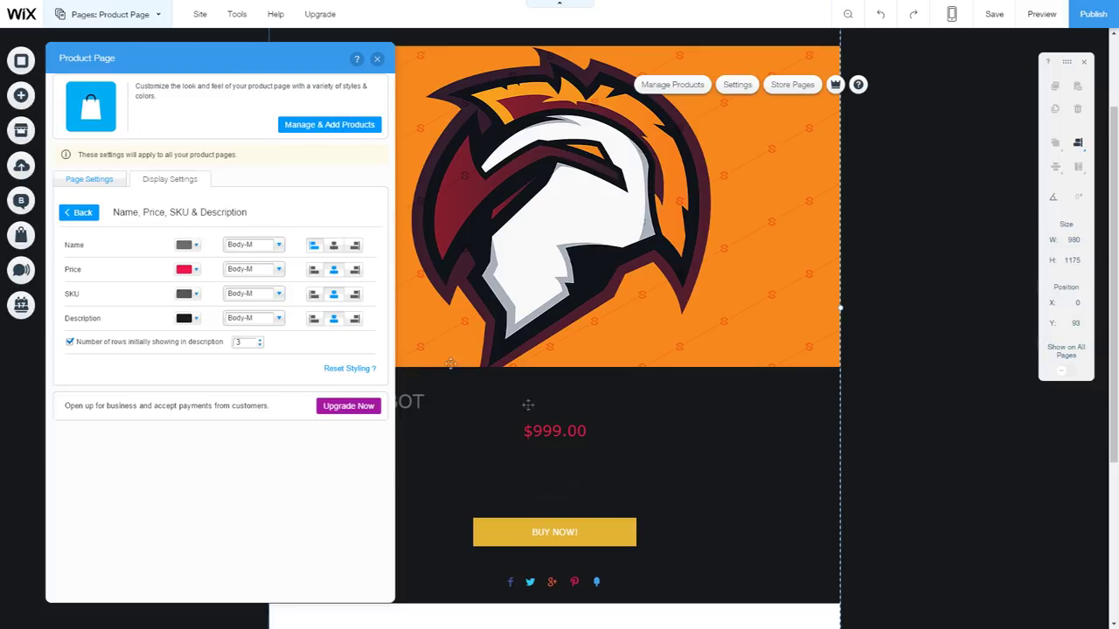
left_click(273, 250)
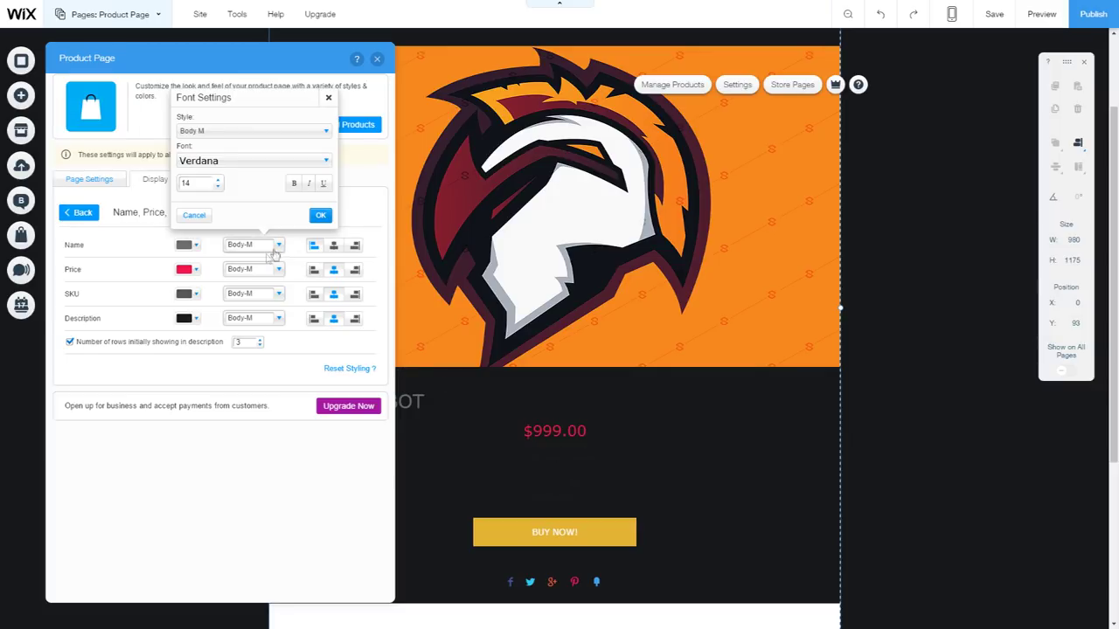
left_click(333, 251)
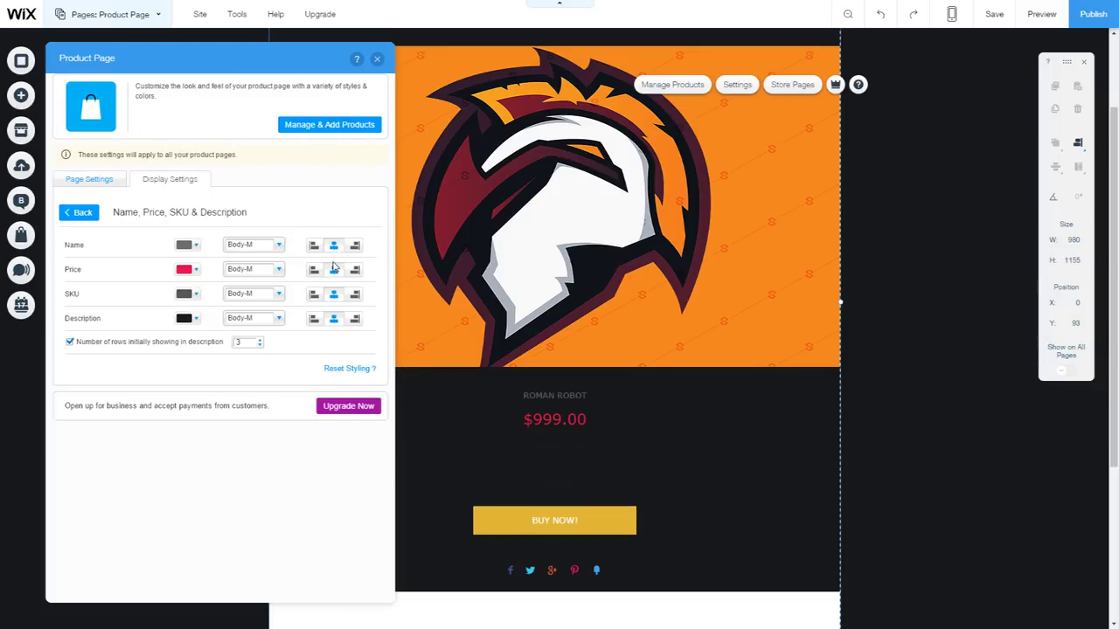
Give the BUY NOW! button on the product page the filled rounded style with a corner radius of 20 px.
left_click(90, 180)
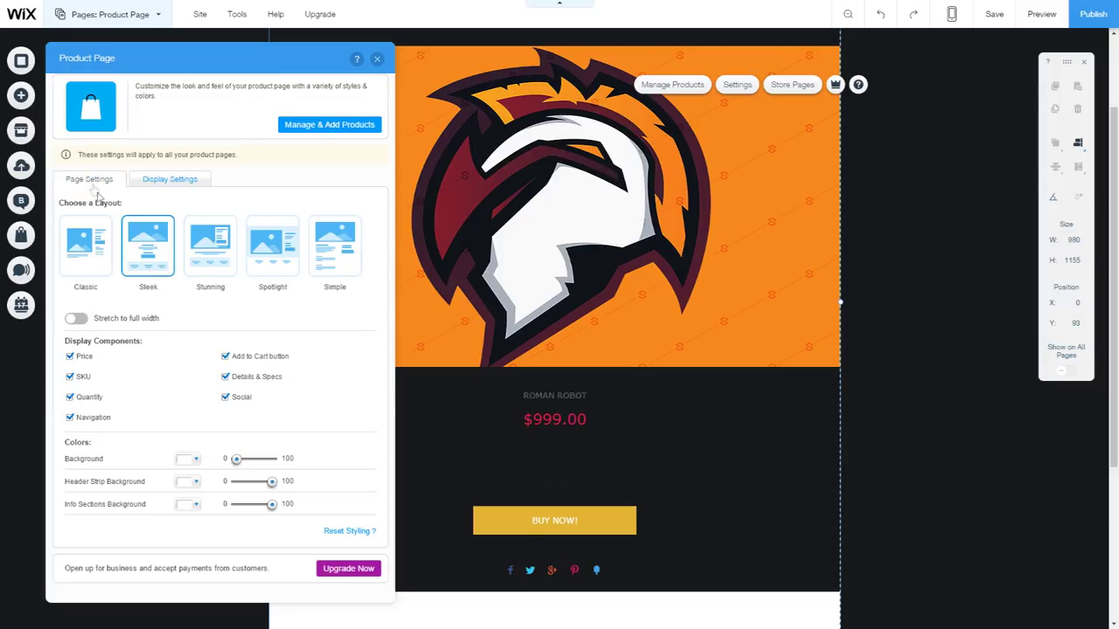
left_click(178, 183)
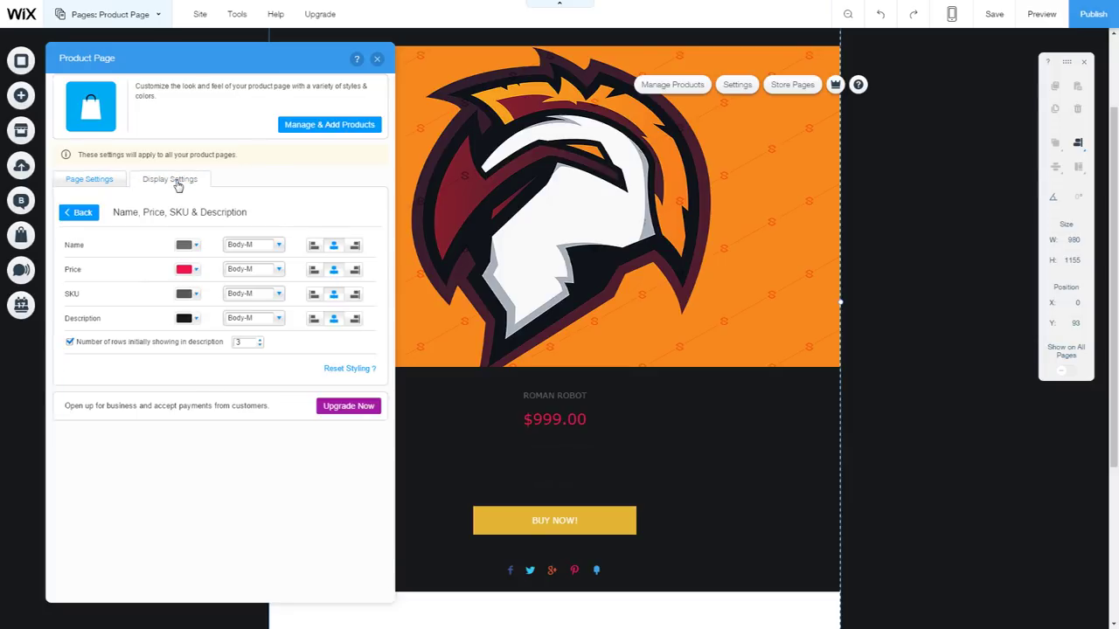
left_click(82, 213)
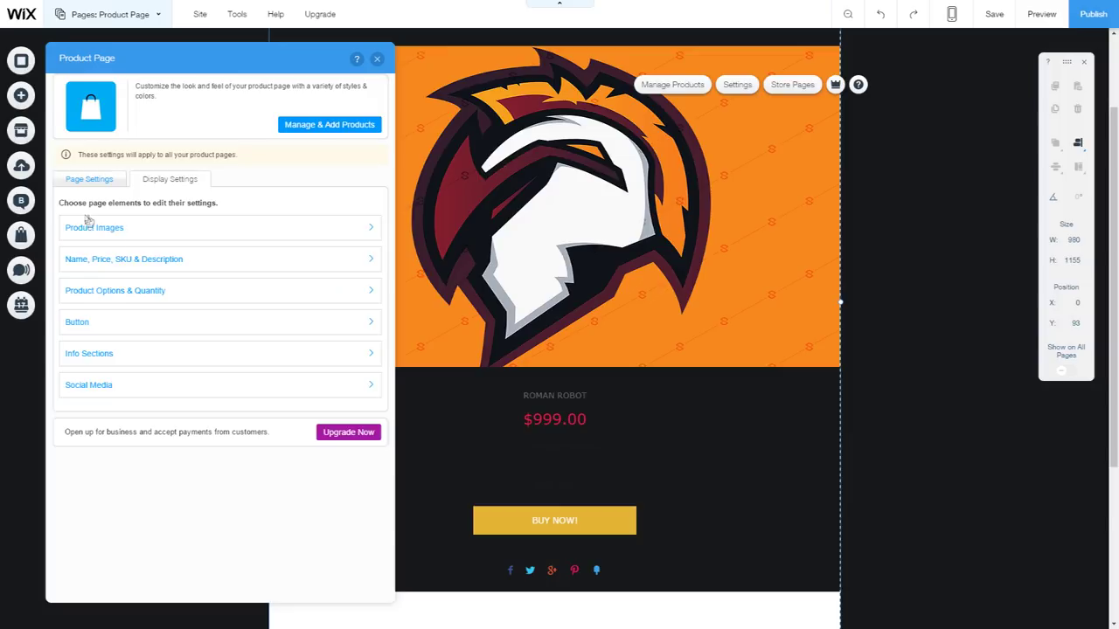
left_click(99, 325)
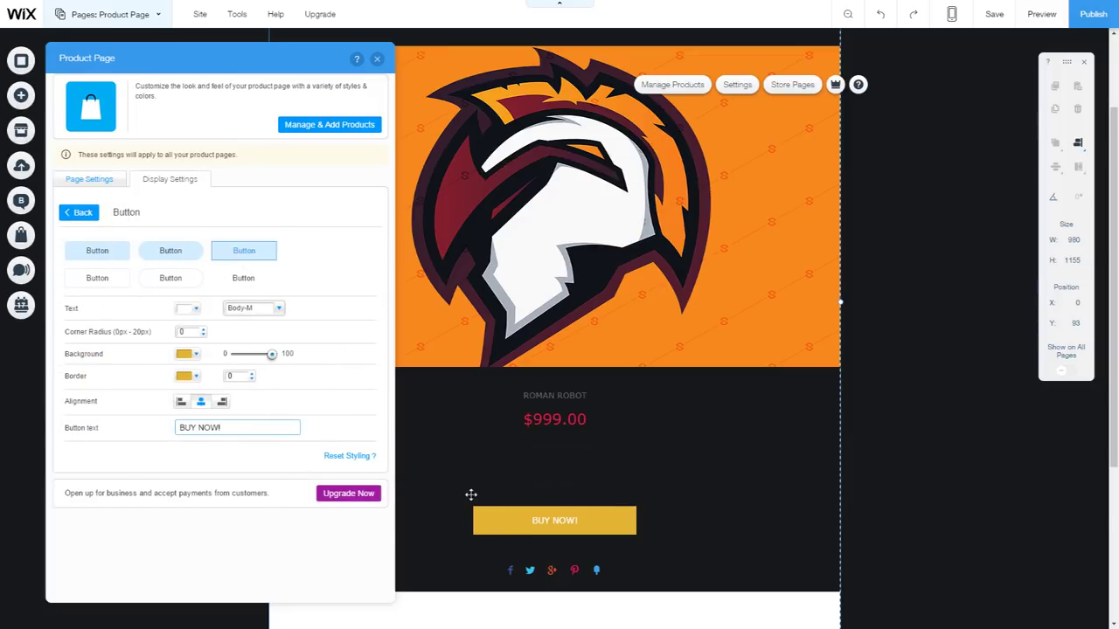
left_click_drag(272, 353, 311, 359)
left_click(162, 255)
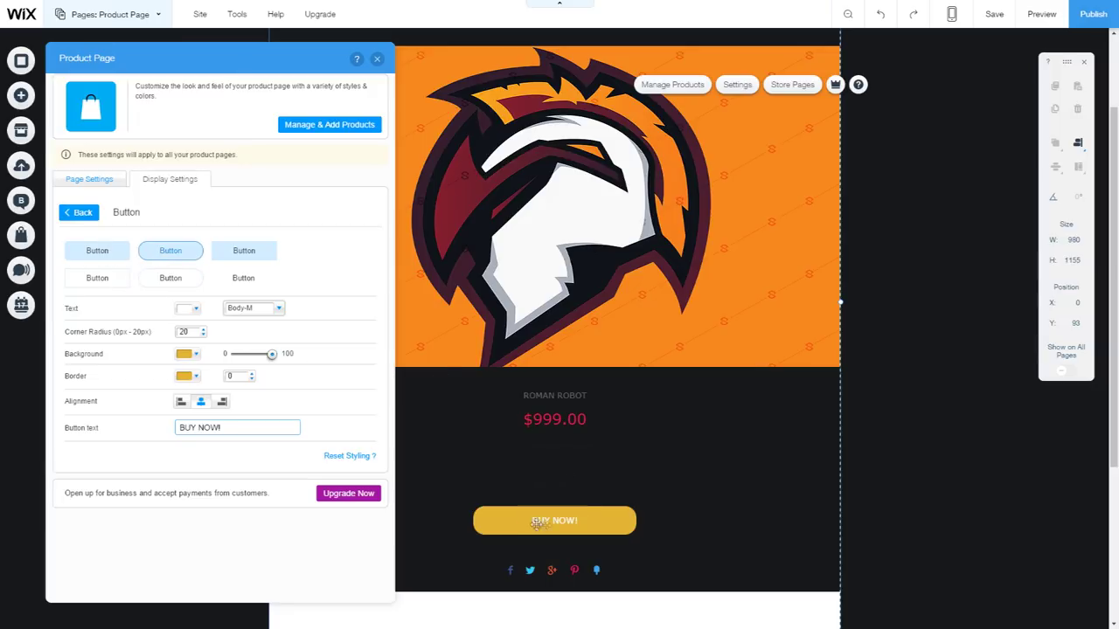
Set the background colour of the product page's BUY NOW! button to the pinkish red site colour.
left_click(186, 357)
left_click(250, 333)
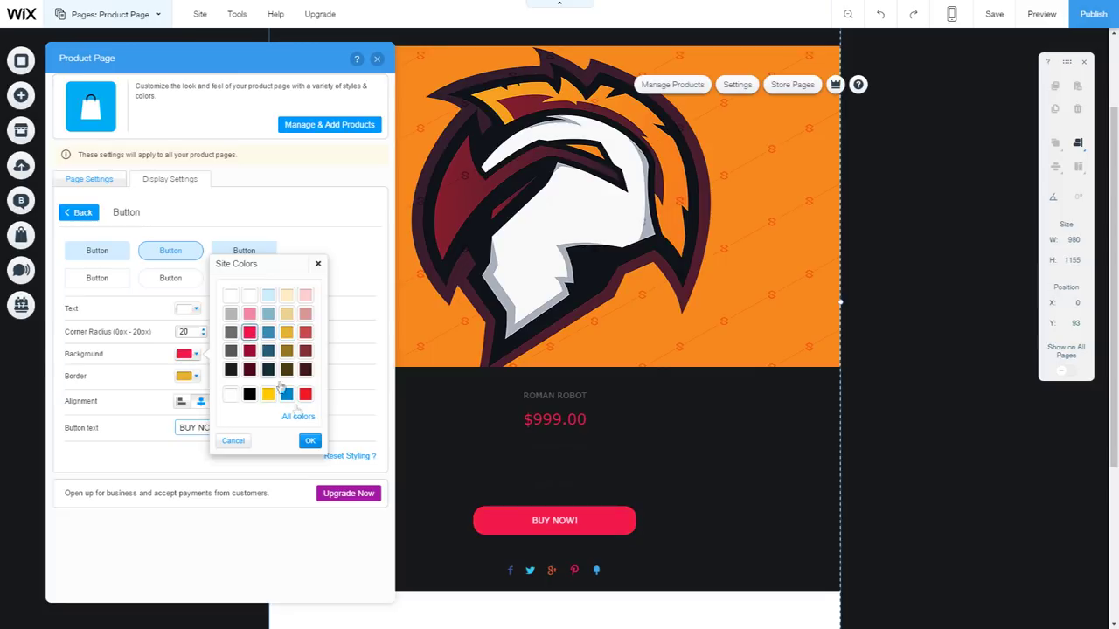
left_click(311, 441)
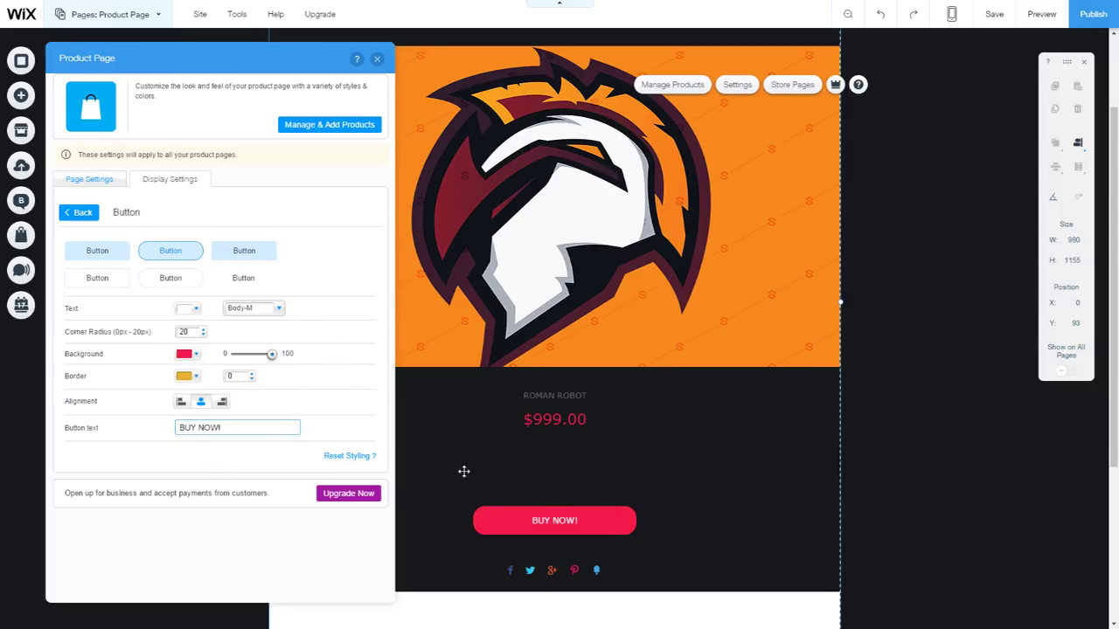
Change the product page's button text to CHECK OUT and close the product page settings.
left_click_drag(271, 427, 163, 420)
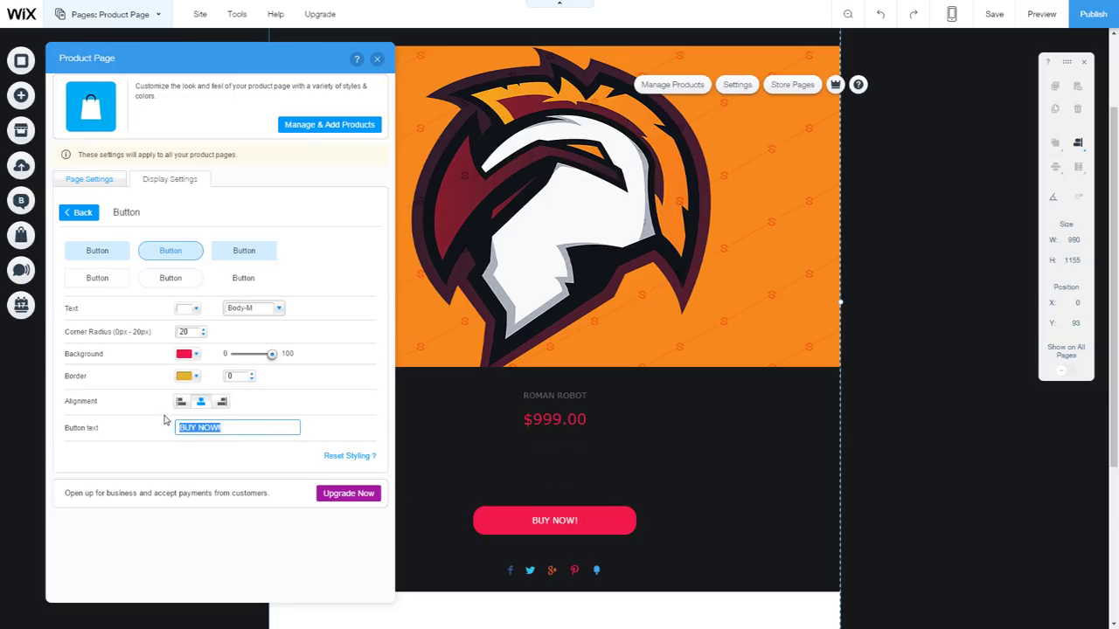
type("CHECK OUTY")
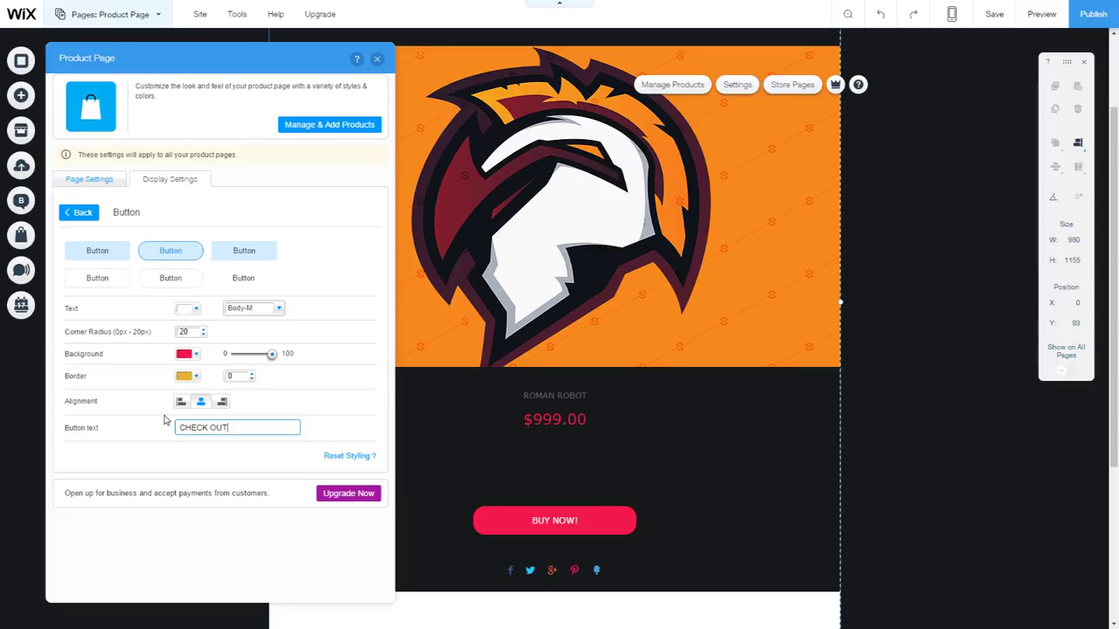
left_click(264, 546)
left_click(77, 216)
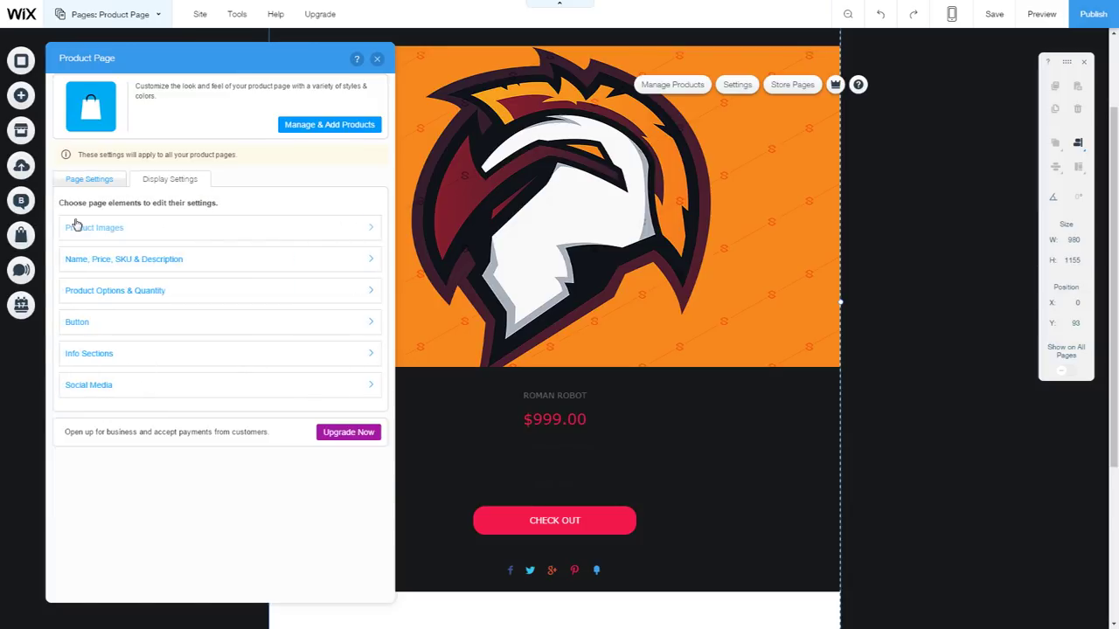
left_click(91, 181)
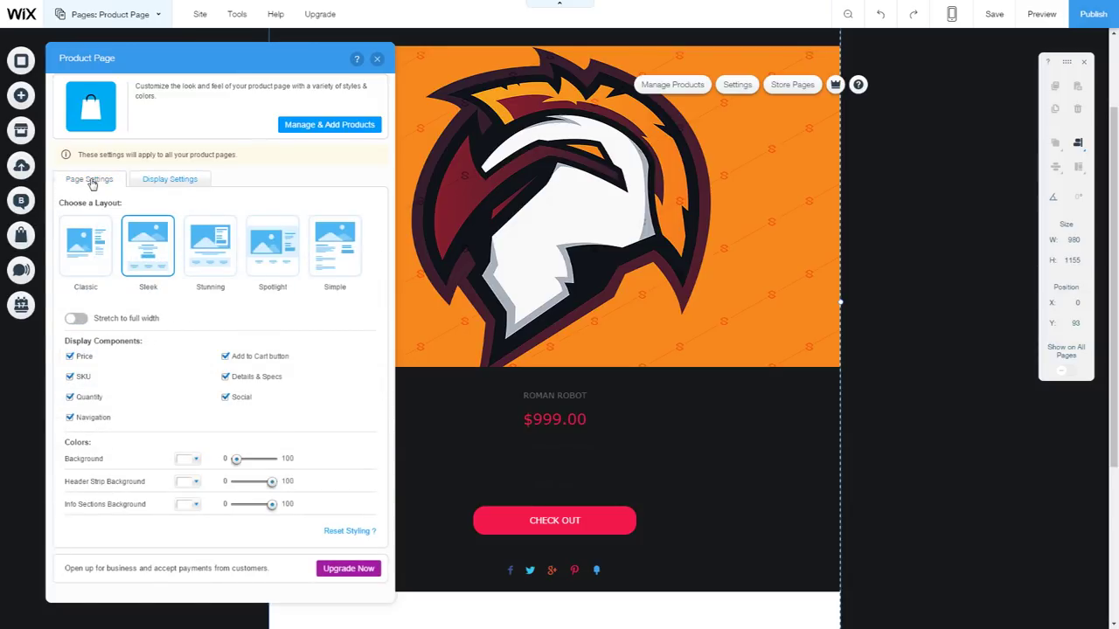
mouse_move(238, 463)
mouse_move(238, 463)
left_mouse_down()
mouse_move(271, 460)
mouse_move(236, 461)
left_mouse_up()
left_click(376, 59)
scroll(443, 293, "up", 2)
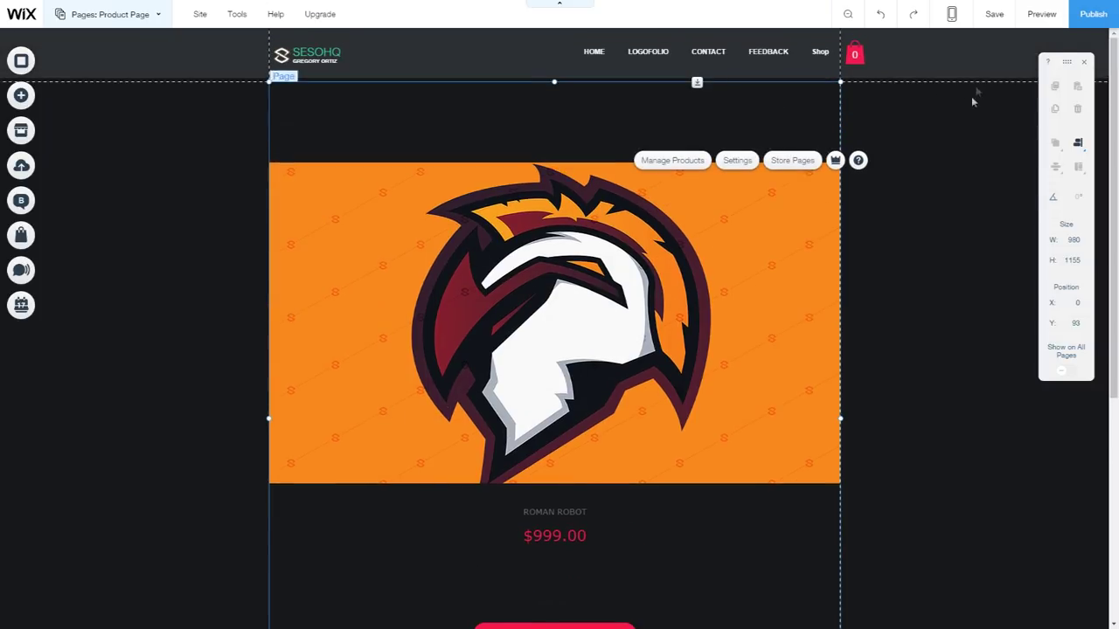
Preview the product page, add the product to the cart, view the full cart page and return to the editor.
left_click(1041, 14)
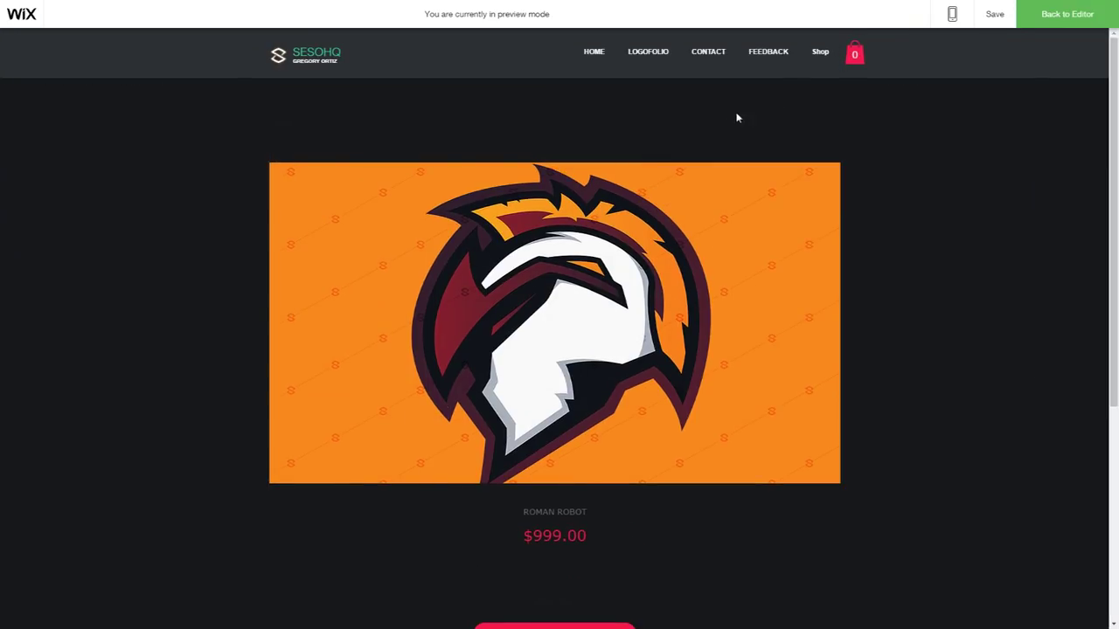
scroll(550, 488, "down", 2)
left_click(562, 464)
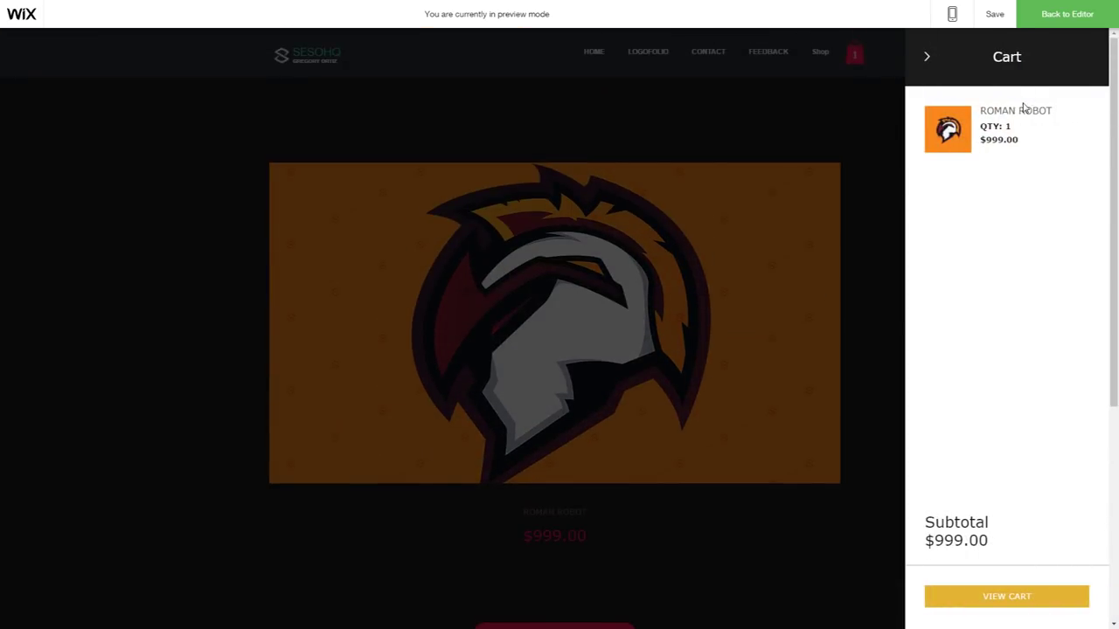
left_click(997, 597)
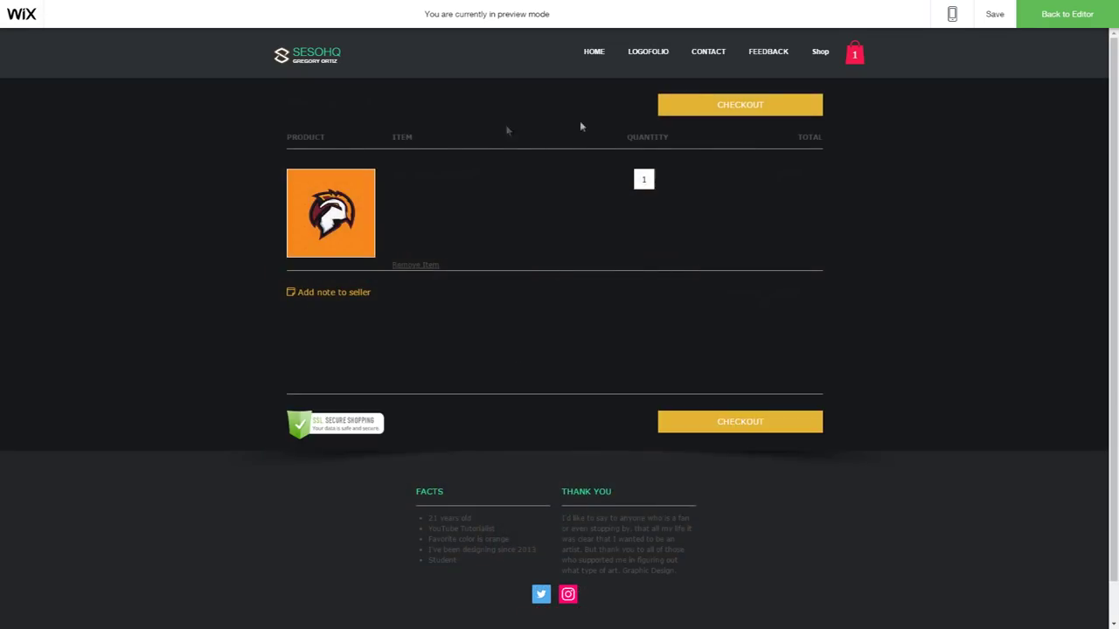
left_click(1066, 21)
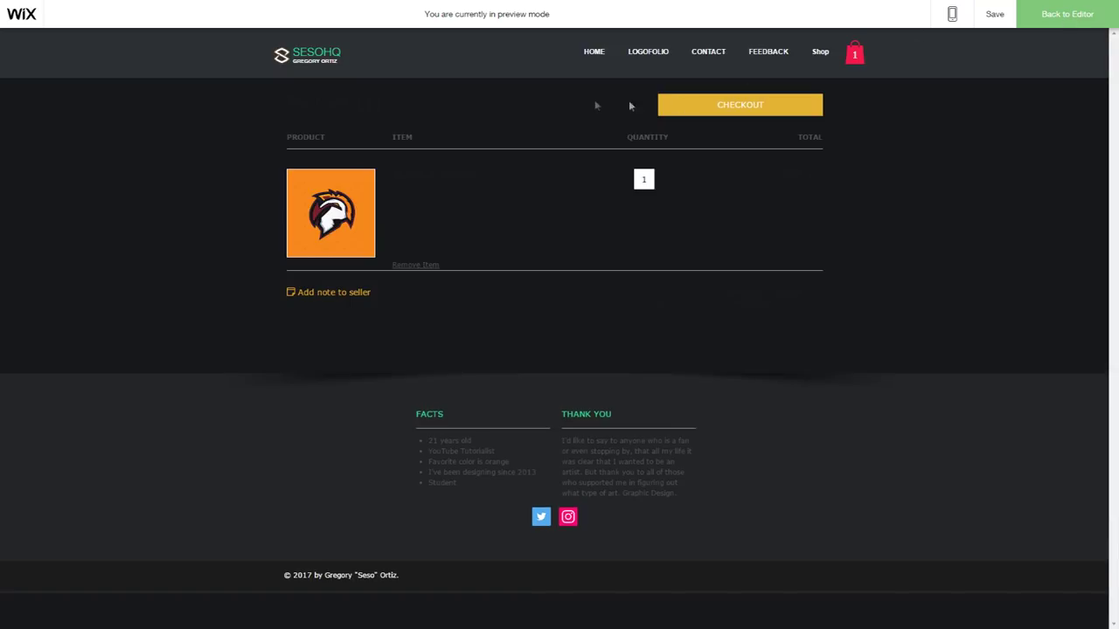
Set the Titles colour of the cart page to bright yellow in its style and colour settings.
left_click(527, 131)
left_click(709, 109)
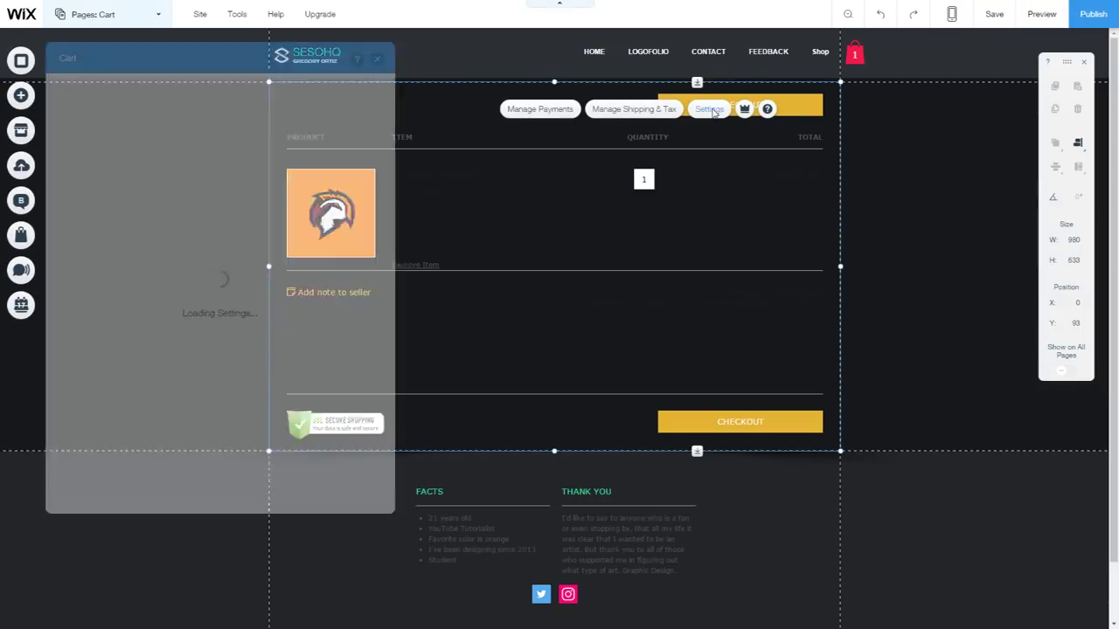
left_click_drag(221, 60, 918, 93)
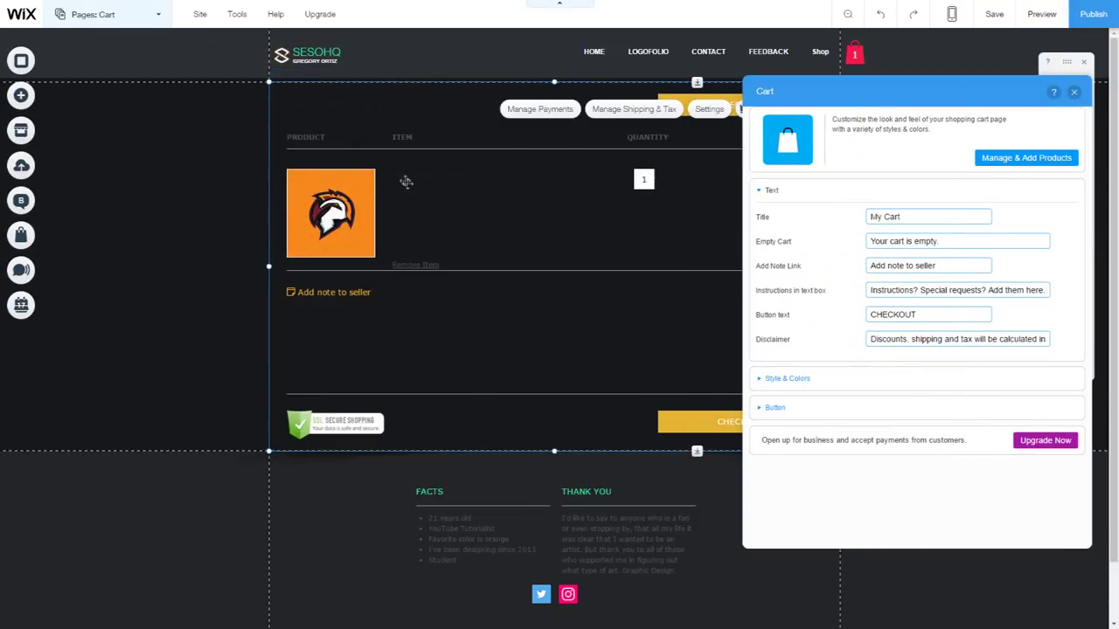
left_click(774, 379)
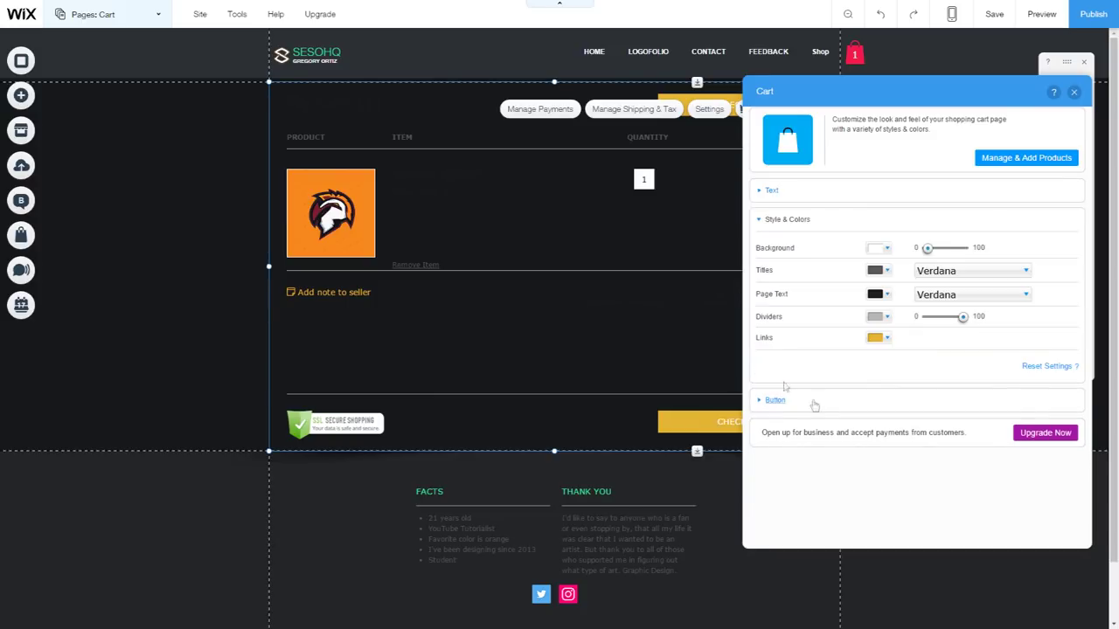
left_click(877, 271)
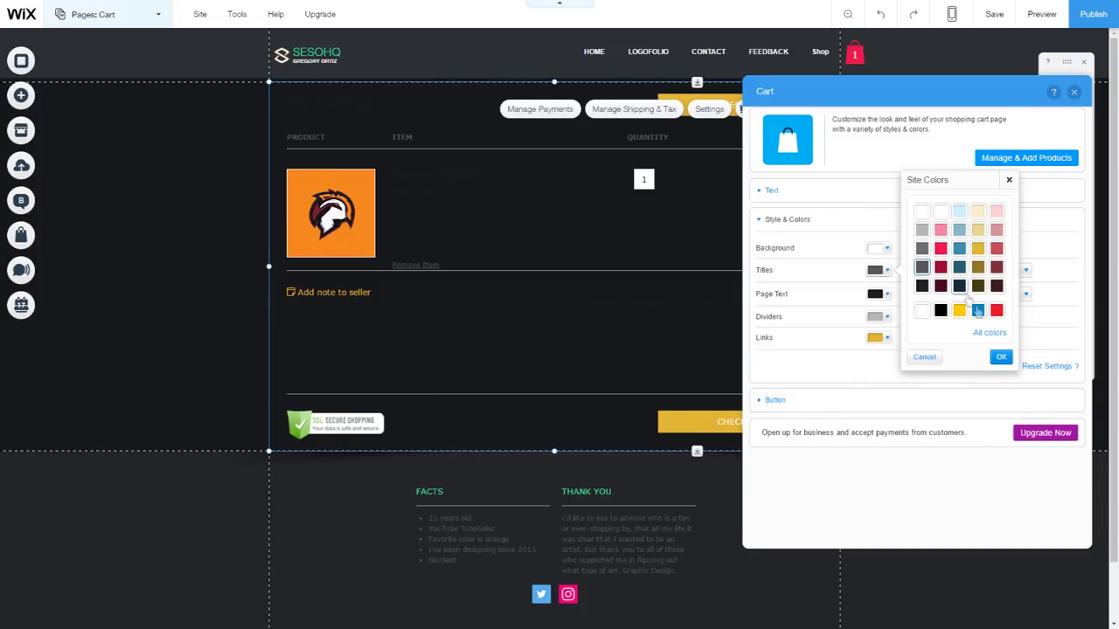
left_click(959, 311)
left_click(1001, 356)
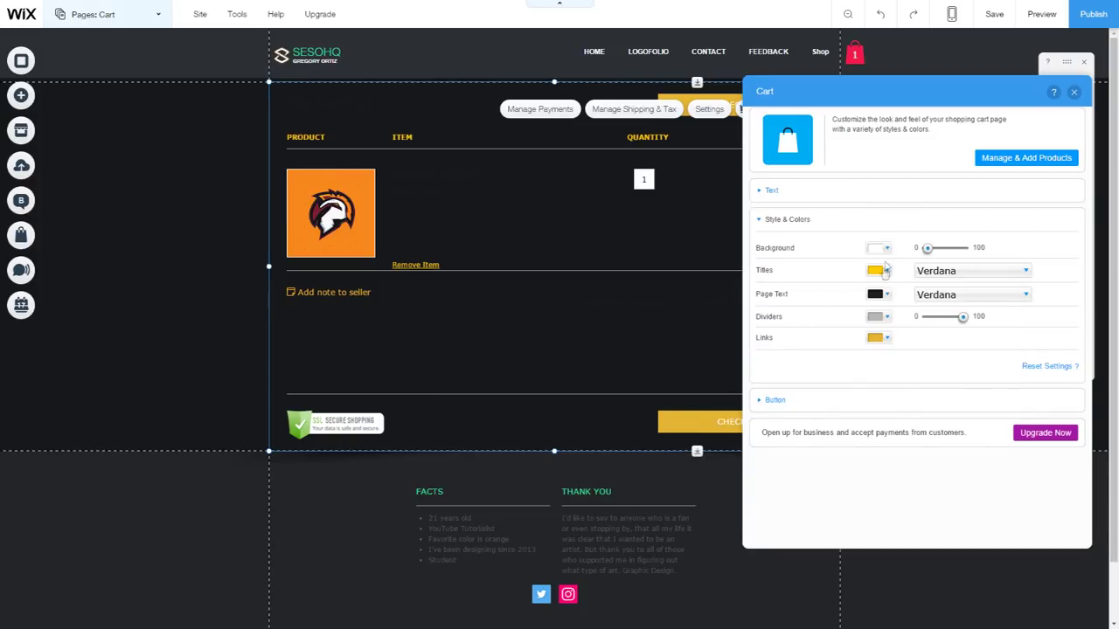
Set the cart's Page Text colour to pinkish red and close the cart settings.
left_click(880, 294)
left_click(940, 272)
left_click(1000, 381)
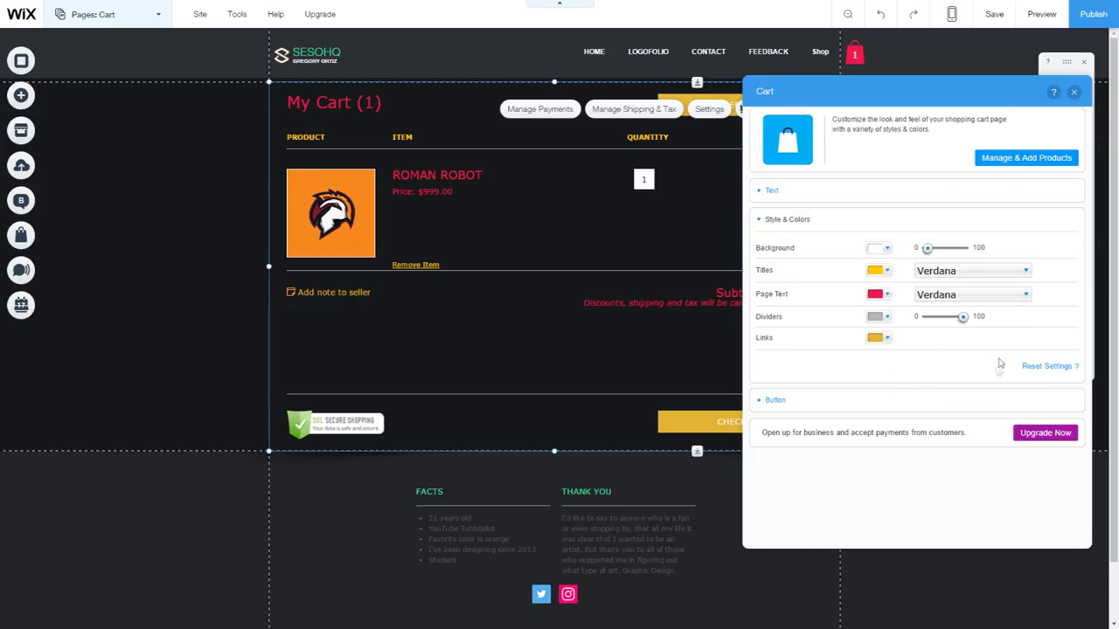
left_click_drag(1001, 87, 905, 96)
left_click_drag(606, 128, 258, 112)
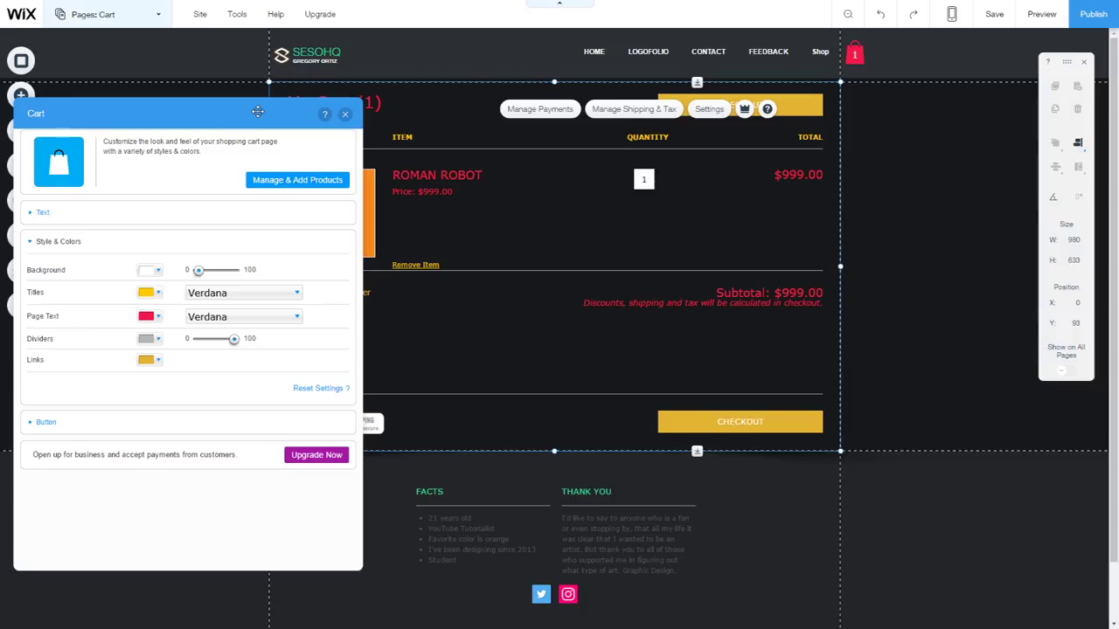
left_click(344, 113)
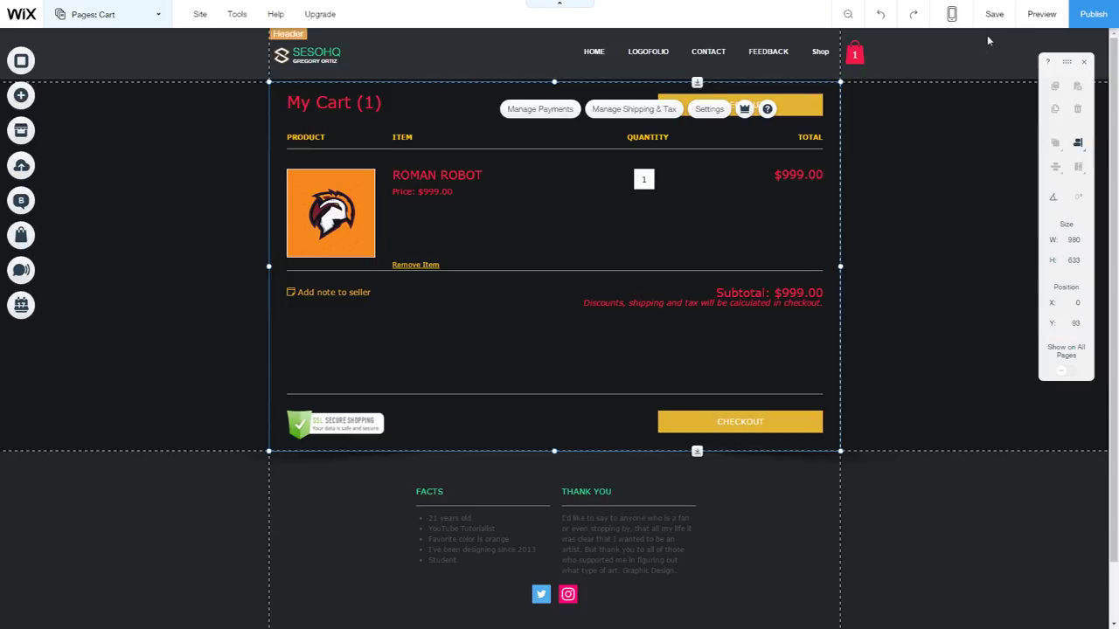
Rename the Shop page to SHOP in the site's page list.
left_click(158, 14)
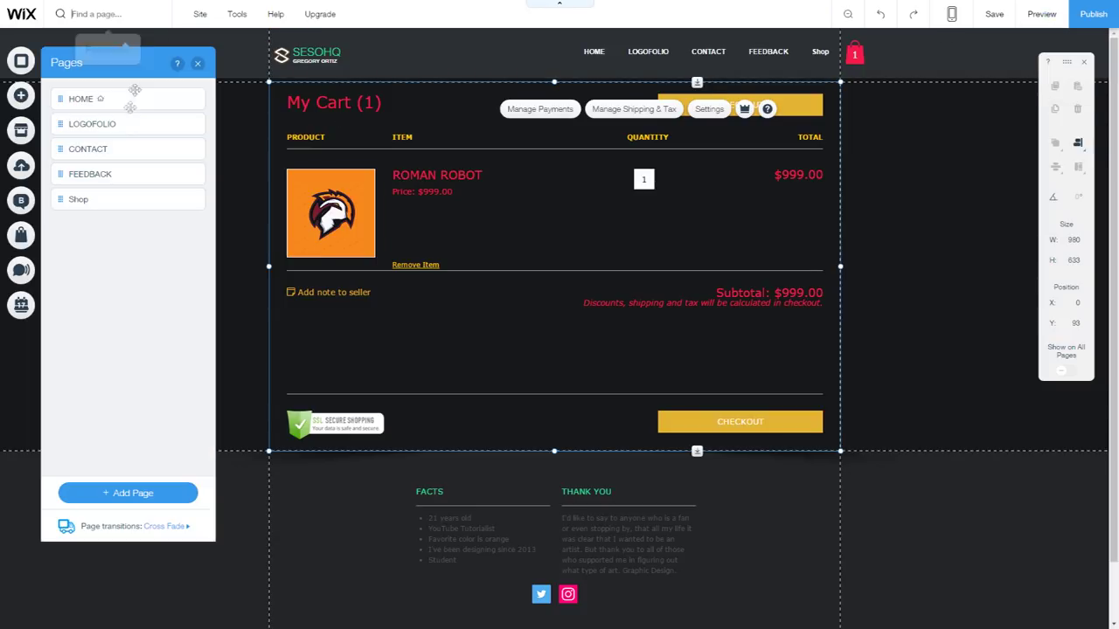
left_click(193, 201)
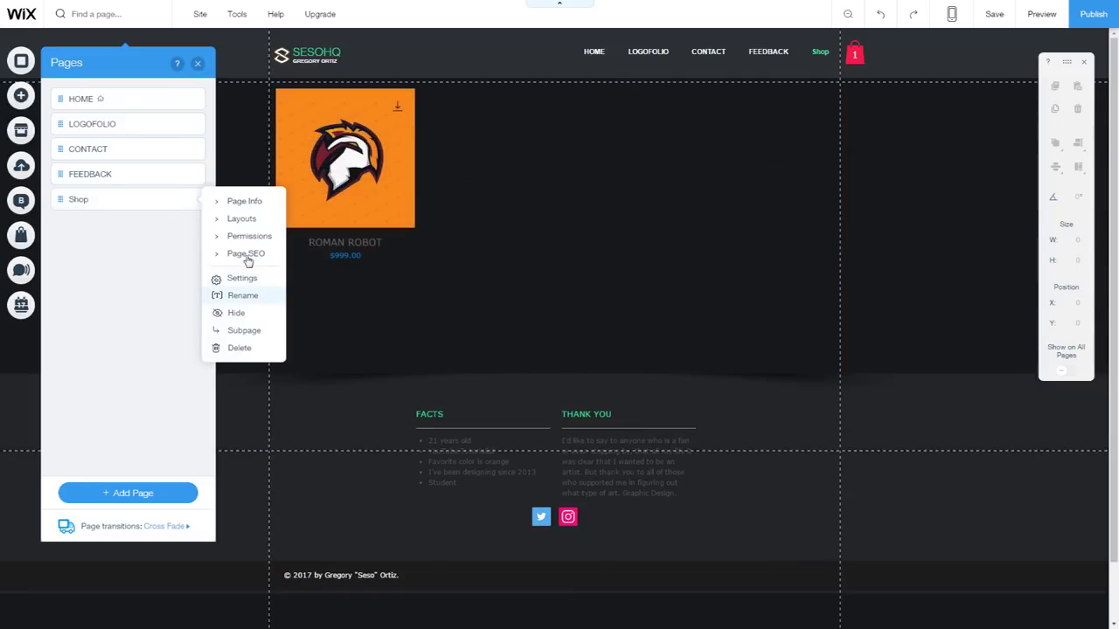
left_click(219, 280)
left_click(200, 200)
left_click(242, 303)
type("SHOP")
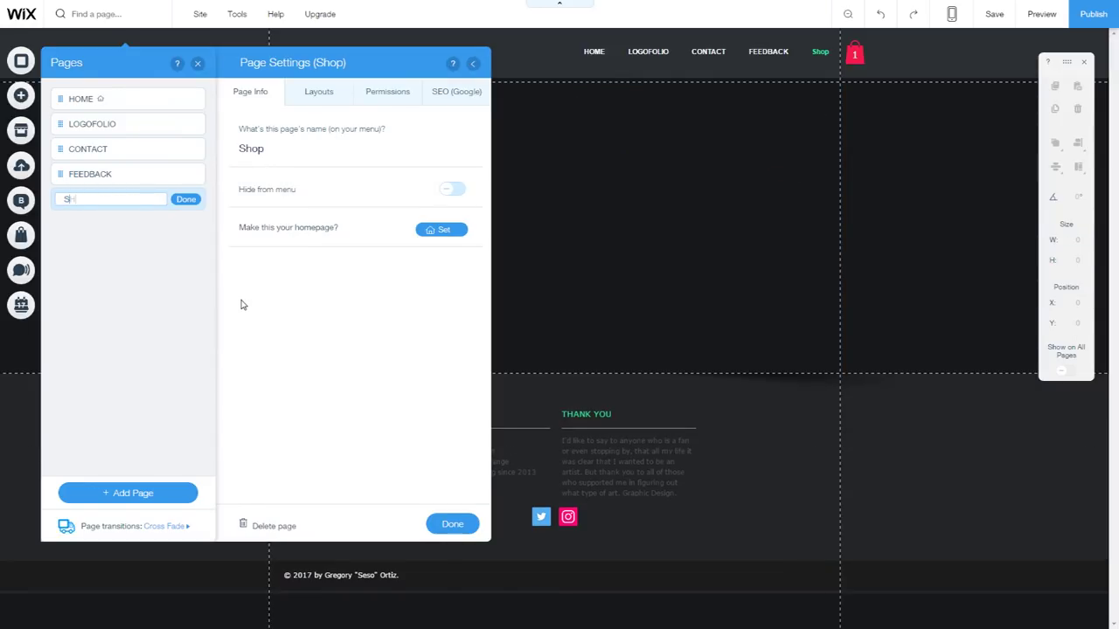
left_click(196, 202)
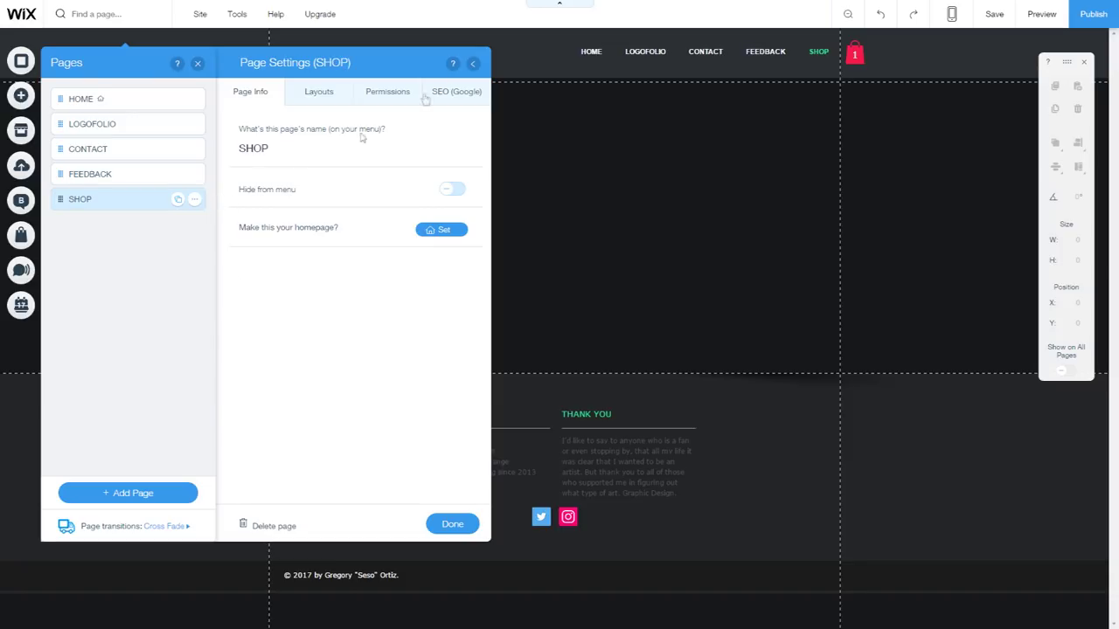
left_click(472, 63)
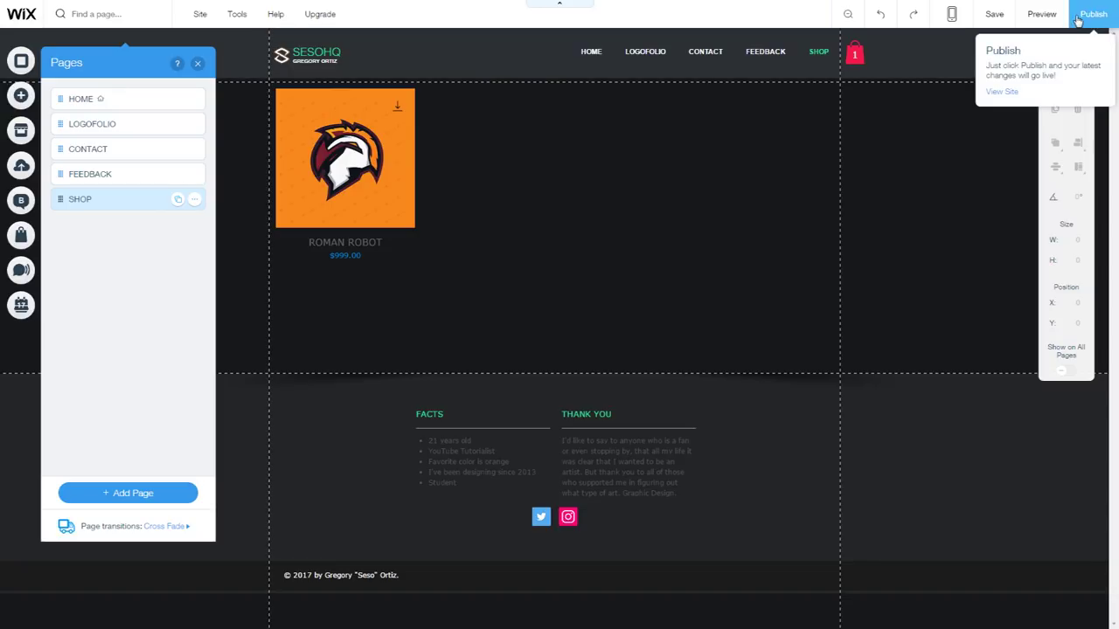
Start a new digital file product in the store's product catalog and attach the already uploaded media file.
left_click(313, 86)
left_click(305, 62)
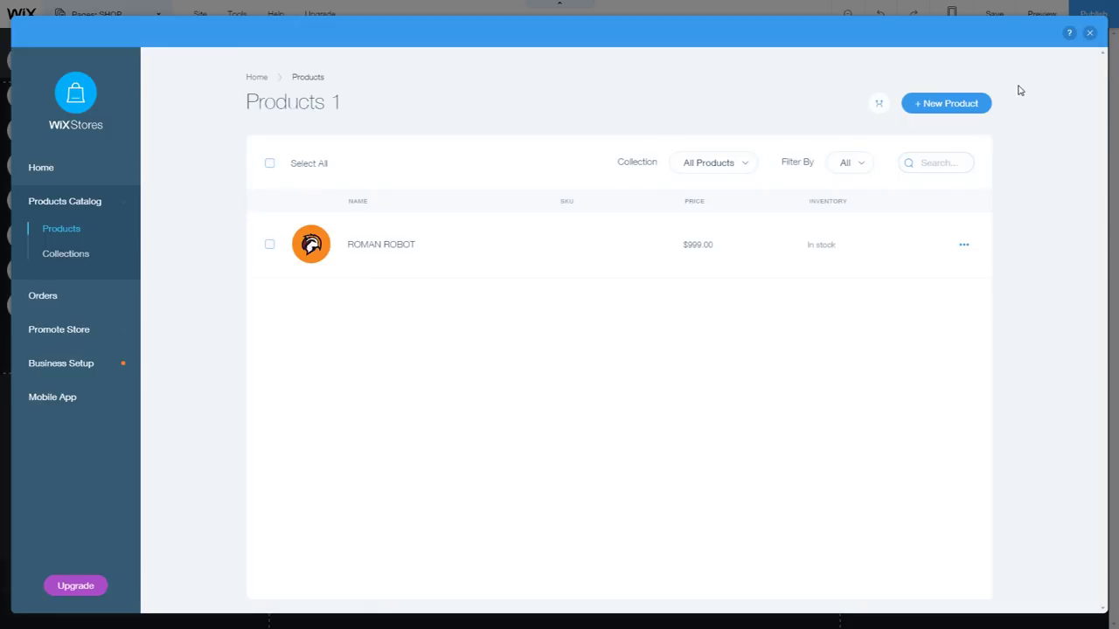
left_click(961, 103)
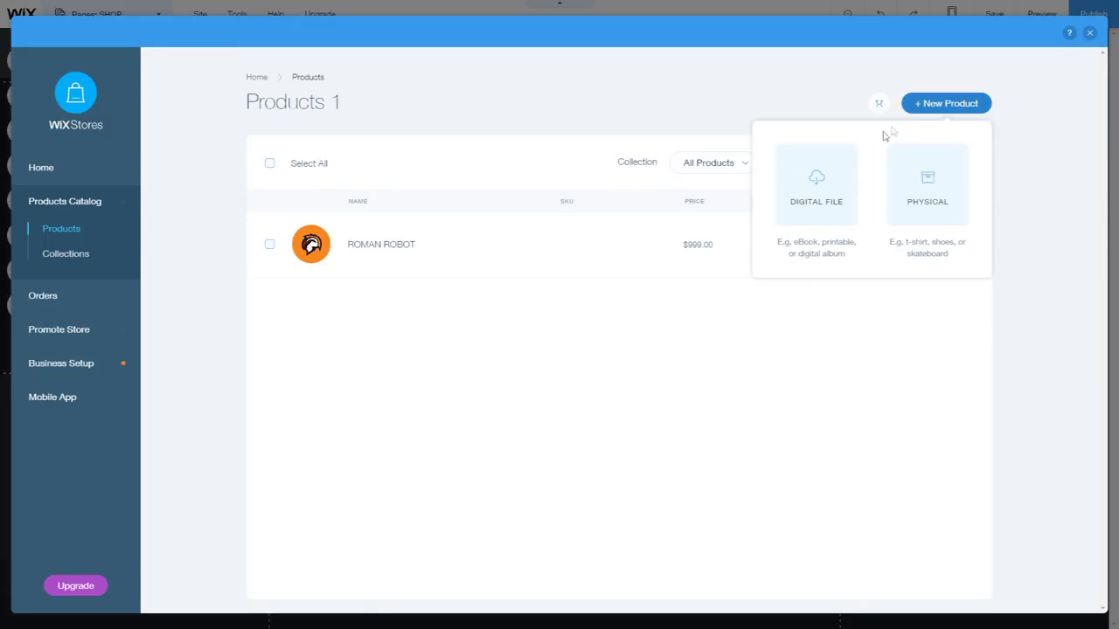
left_click(823, 184)
left_click(502, 328)
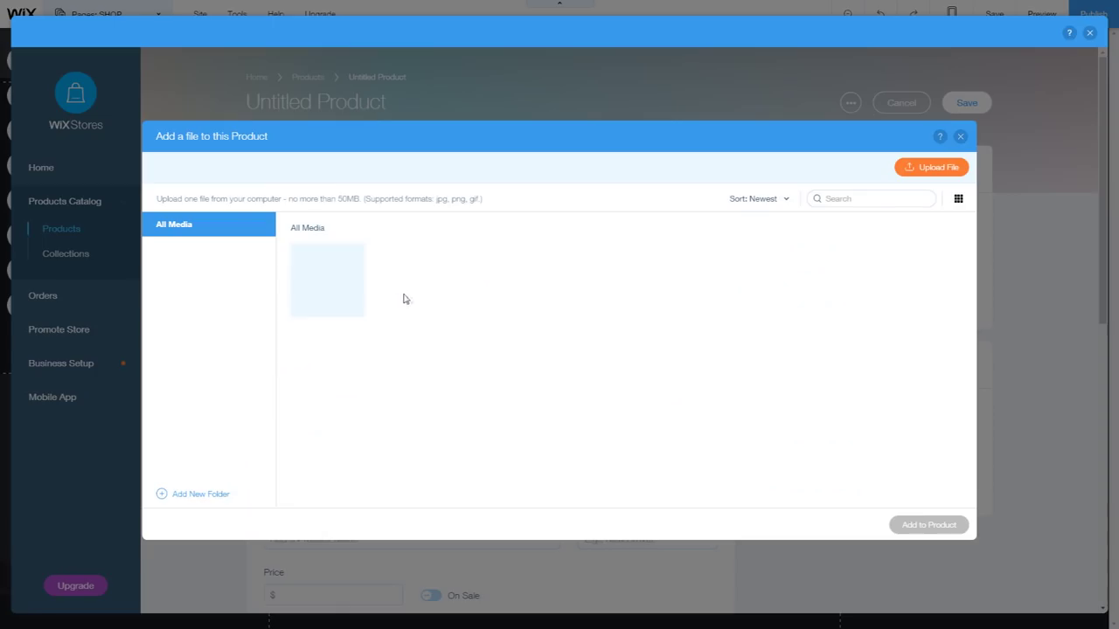
left_click(325, 279)
left_click(928, 526)
Name the product MASCOT DESIGN, price it at $999, give it the red-and-black pirate skull logo image and save it.
scroll(382, 399, "down", 4)
left_click(315, 299)
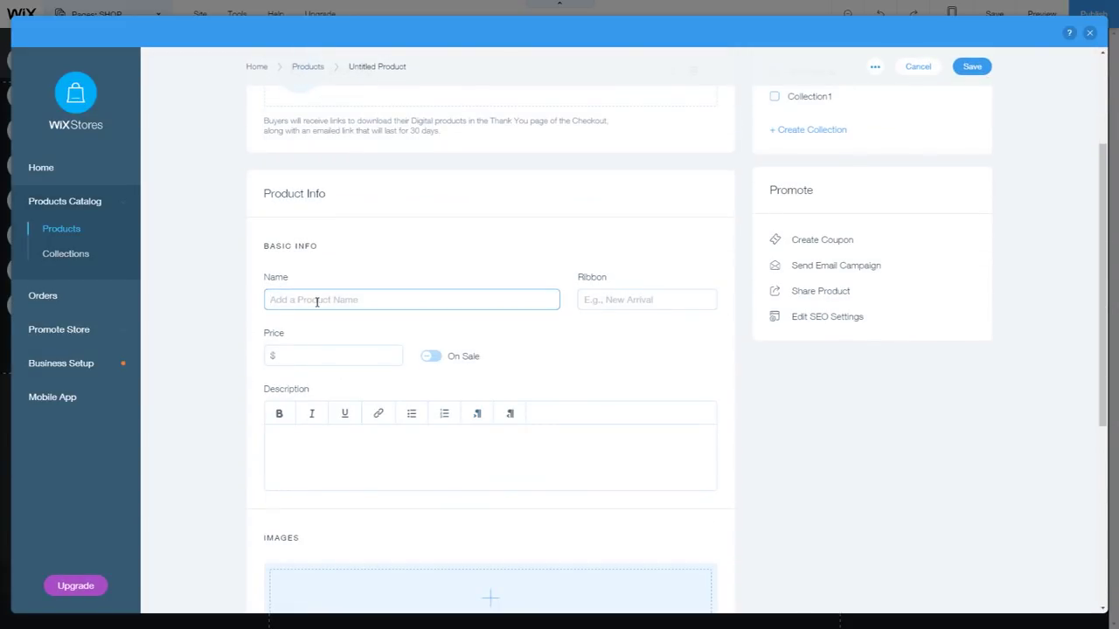
type("MASCOT DESIGN")
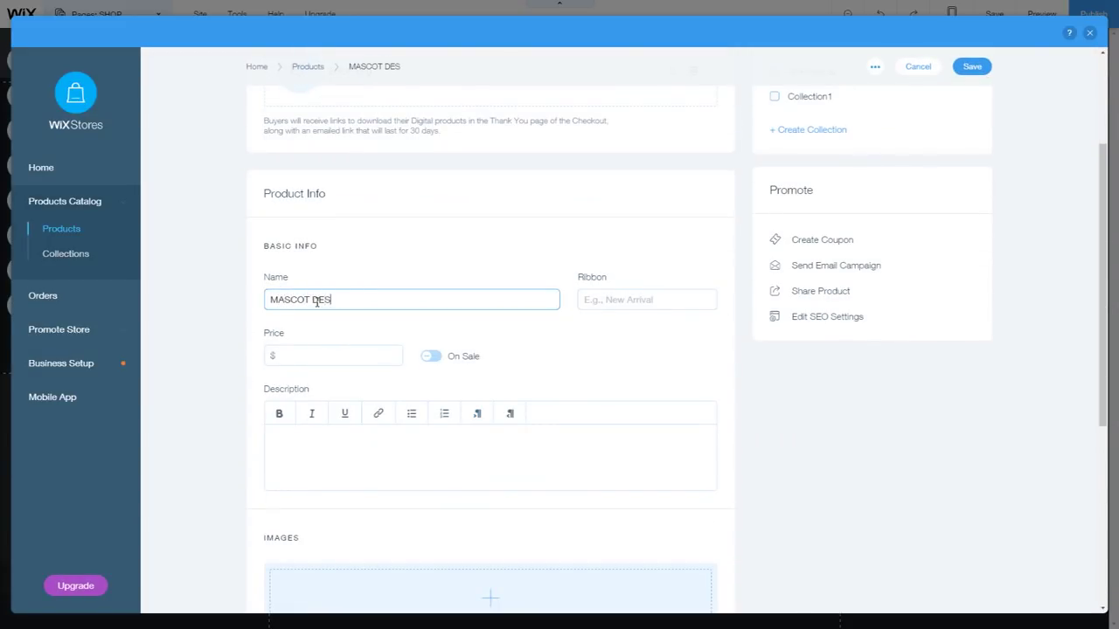
left_click(307, 357)
type("9999")
key("BackSpace")
scroll(315, 437, "down", 2)
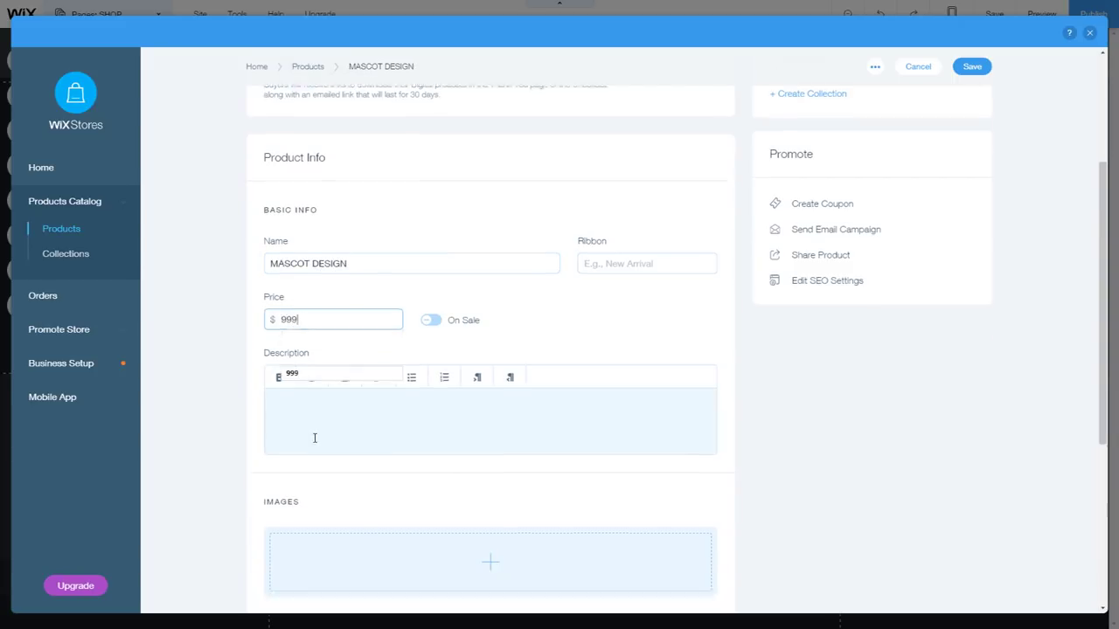
left_click(441, 444)
left_click(939, 508)
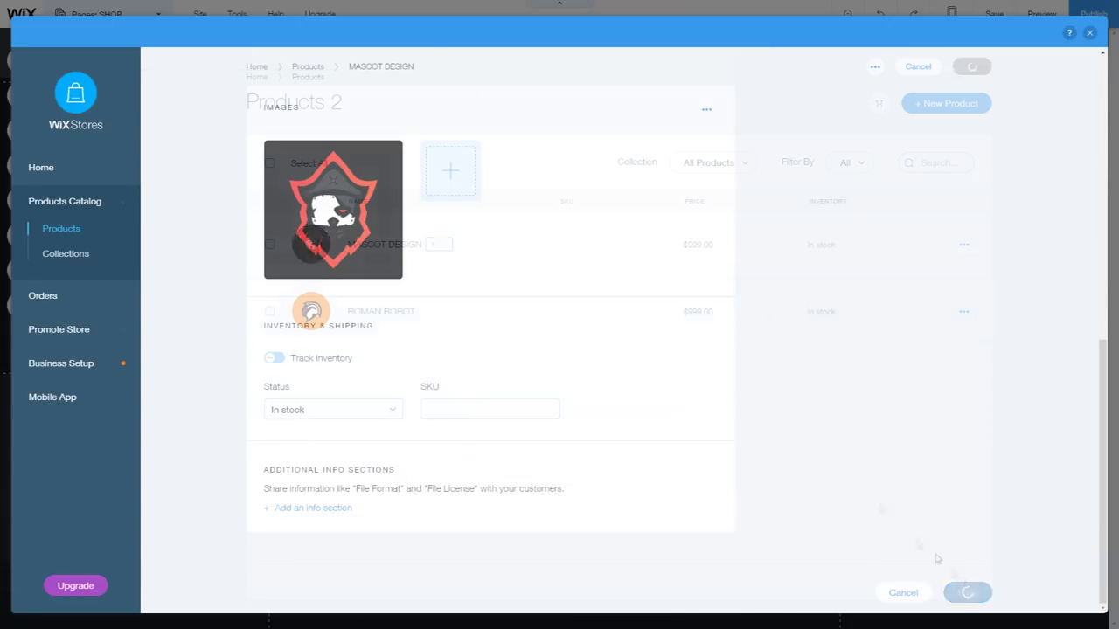
Create another digital file product with SHOP.png attached, named SESOHQ and priced at $213312312.
left_click(945, 103)
left_click(810, 192)
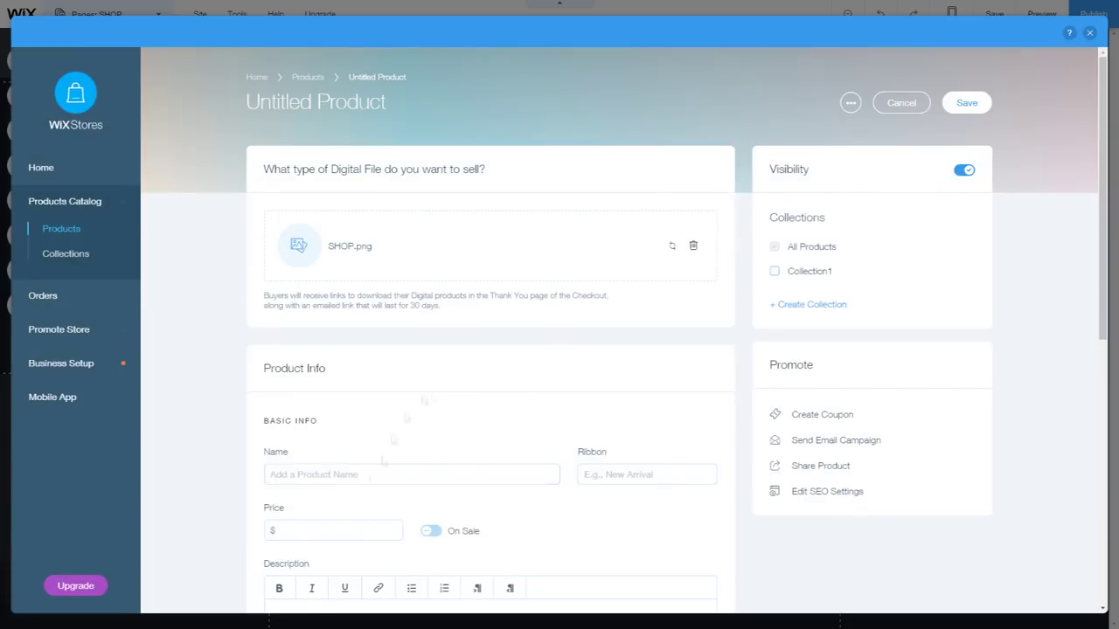
left_click(369, 472)
type("SESOHQ")
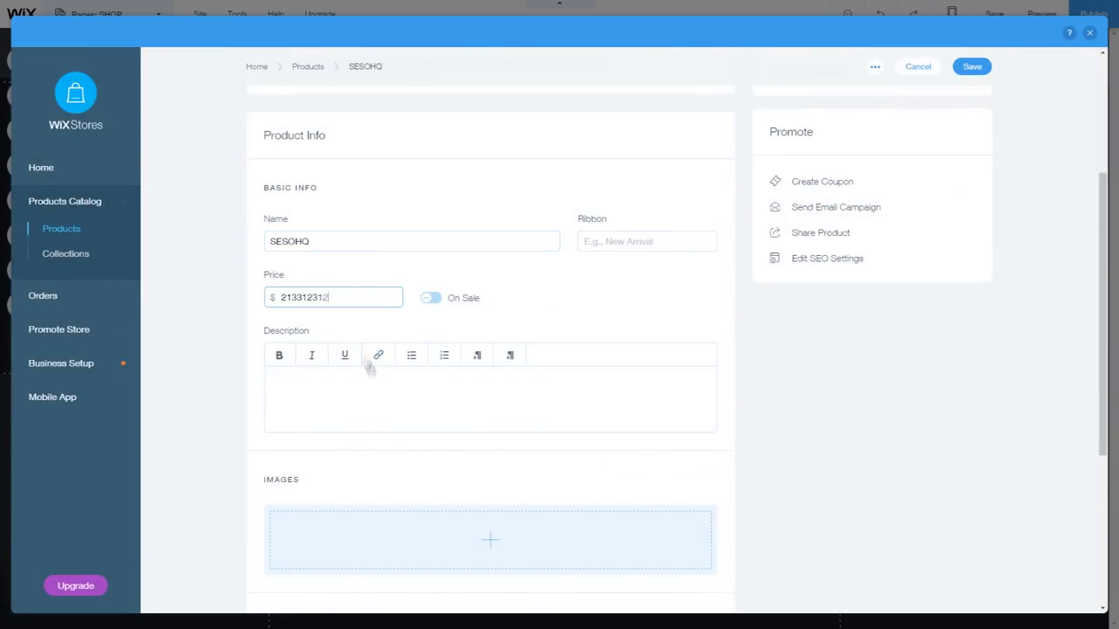
Create another digital file product named PIRATE, priced at $234344, and choose the white wolf logo on teal as its image.
scroll(379, 417, "down", 2)
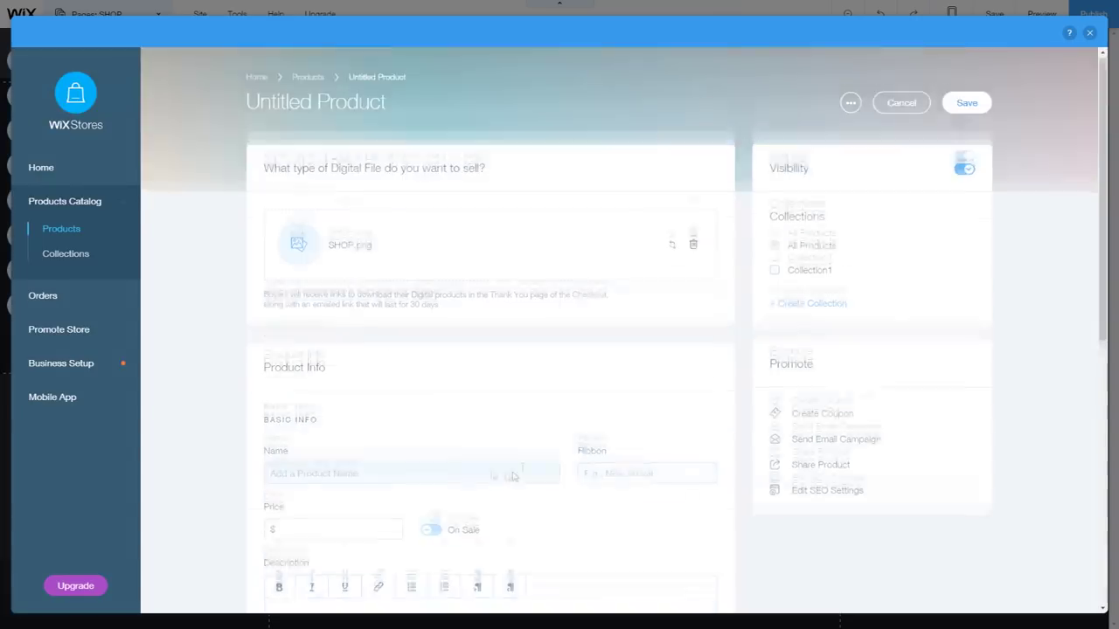
left_click(321, 358)
type("100")
left_click(338, 300)
type("PIRATE")
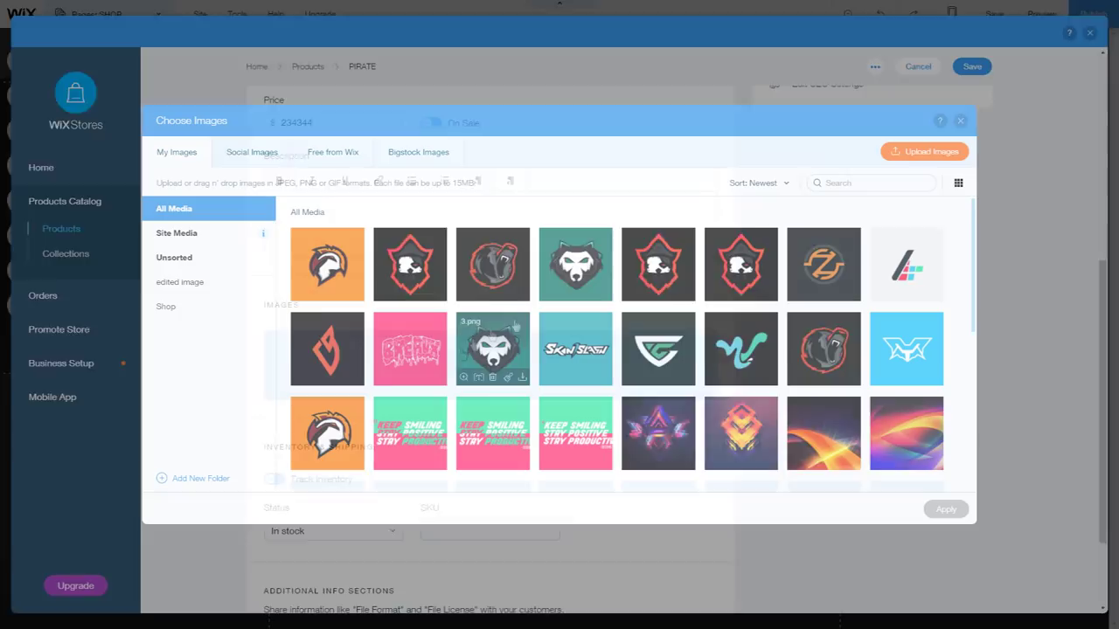
left_click(607, 276)
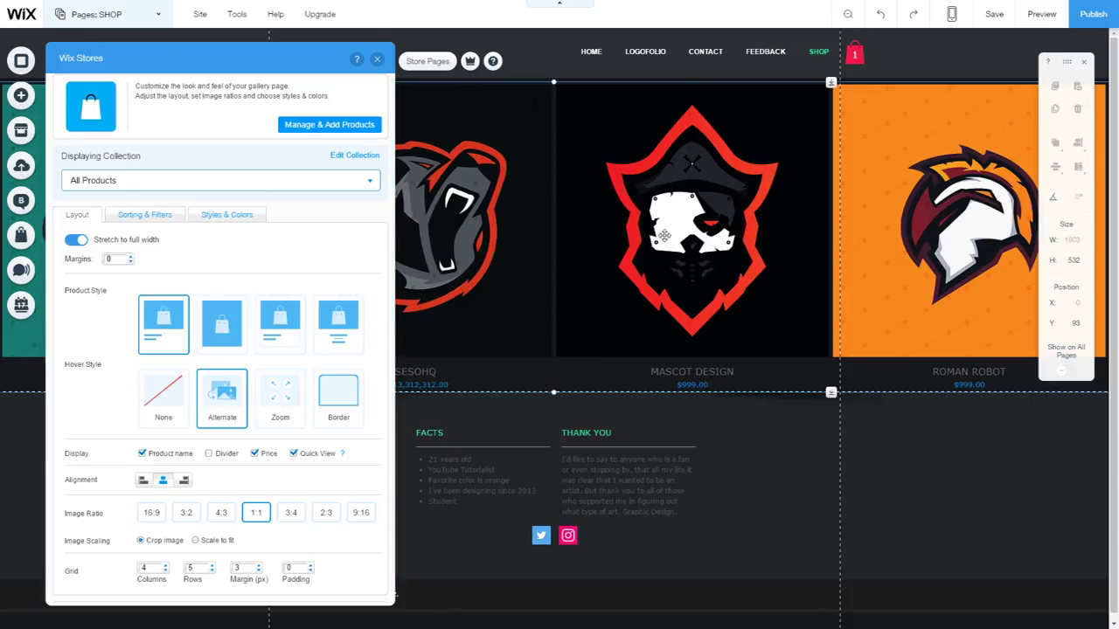
Set the shop gallery's hover style to Zoom and its grid to 2 columns, stretched to full width.
left_click(281, 396)
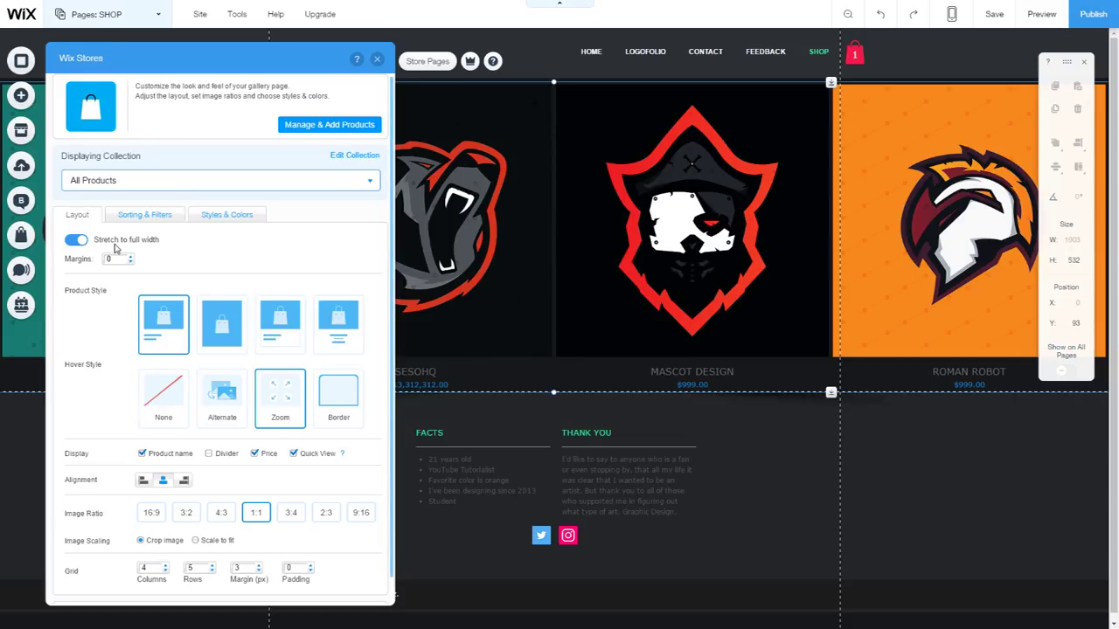
left_click(77, 239)
left_click(166, 551)
left_click(166, 551)
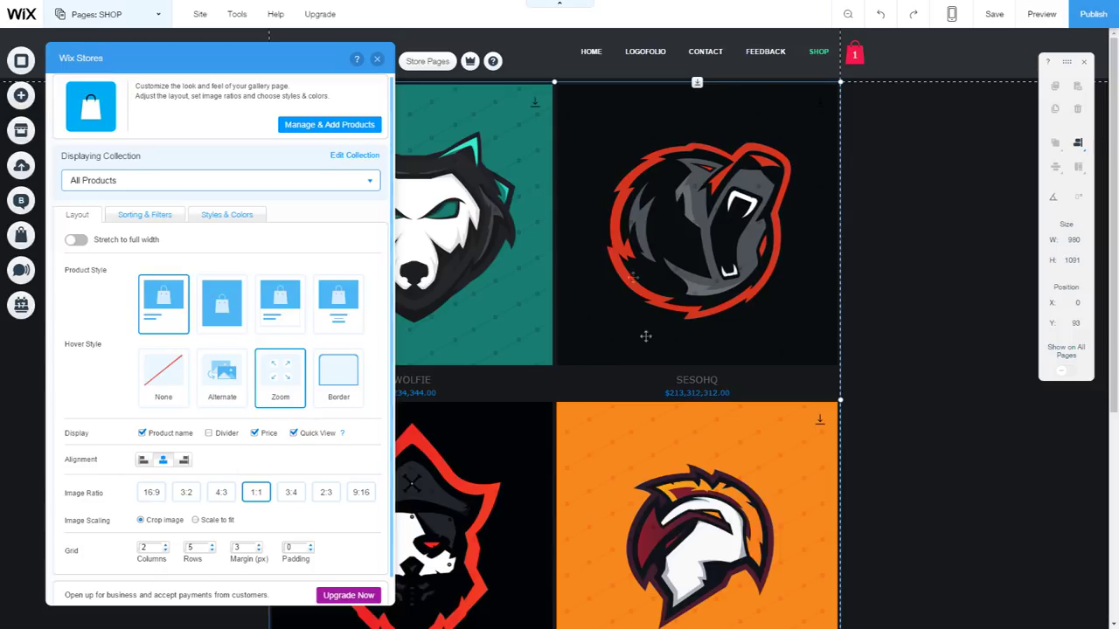
left_click(76, 240)
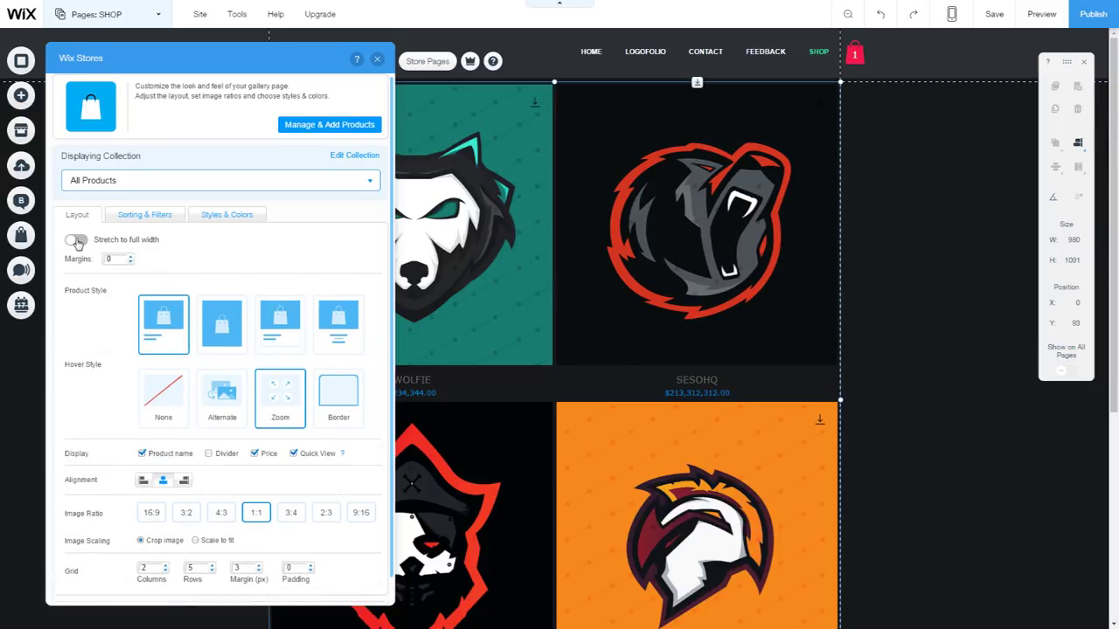
left_click(377, 60)
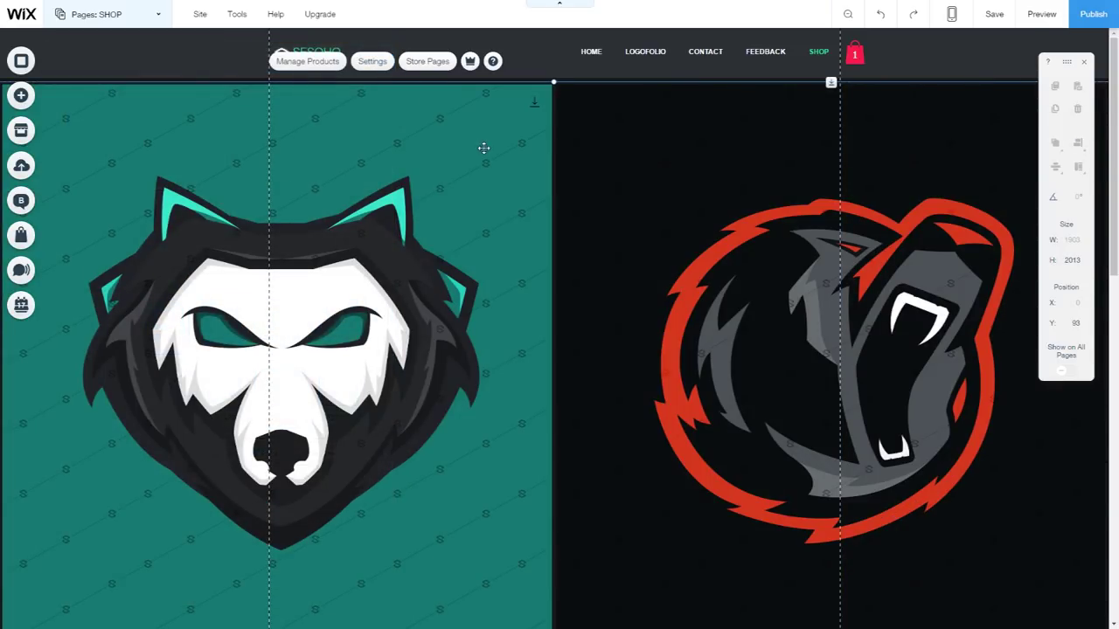
Preview the shop page, examine the two-column product gallery and its hover zoom, and return to the editor.
left_click(1038, 18)
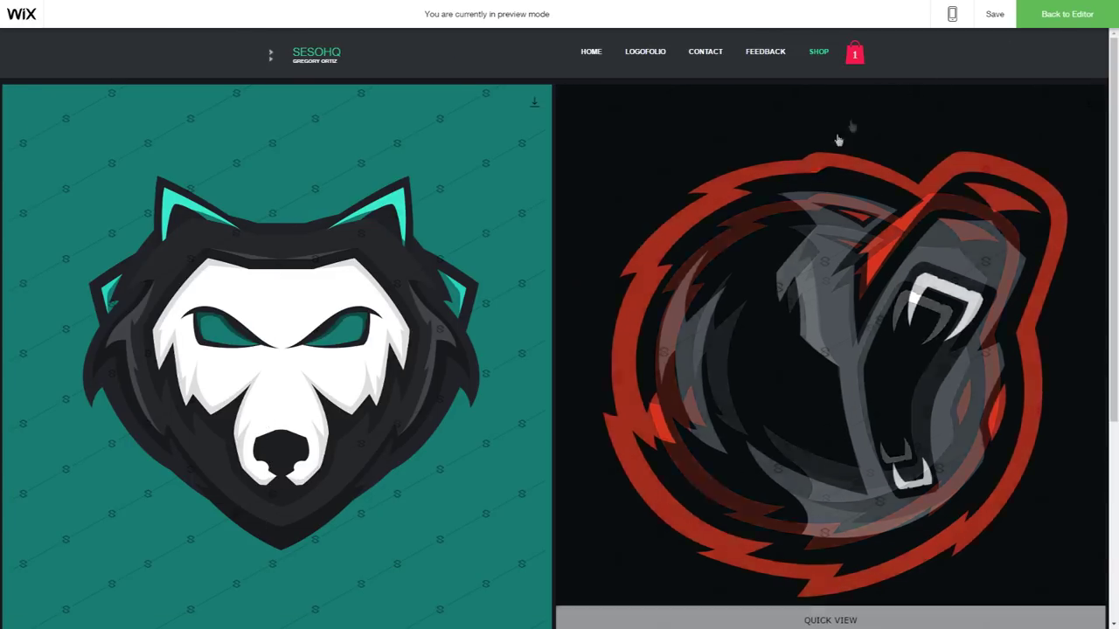
scroll(505, 254, "down", 1)
scroll(503, 252, "down", 1)
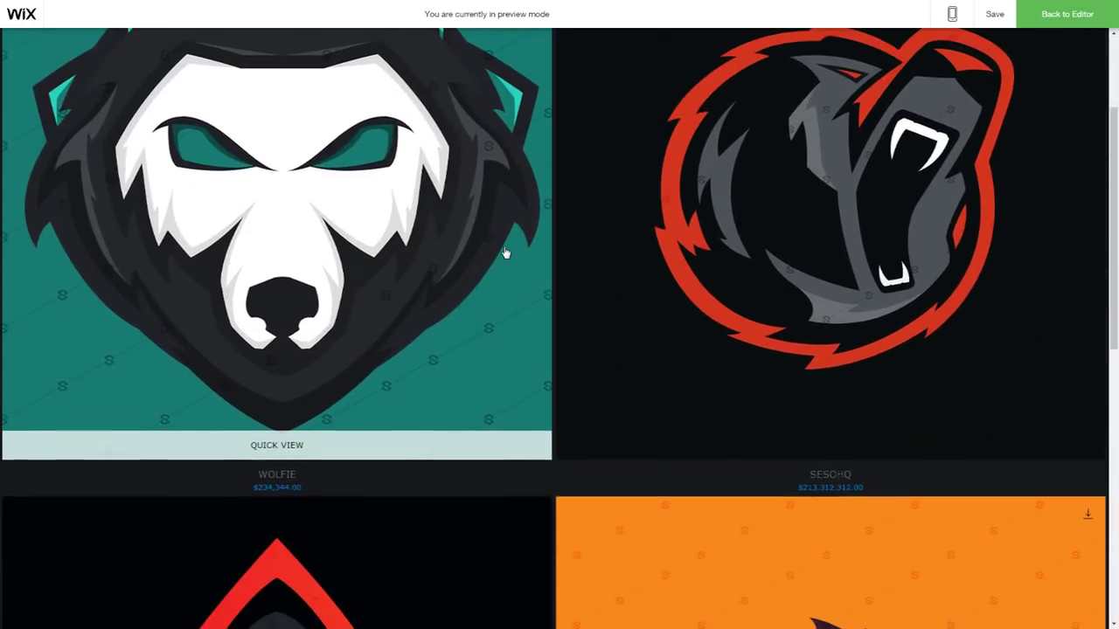
scroll(502, 247, "up", 2)
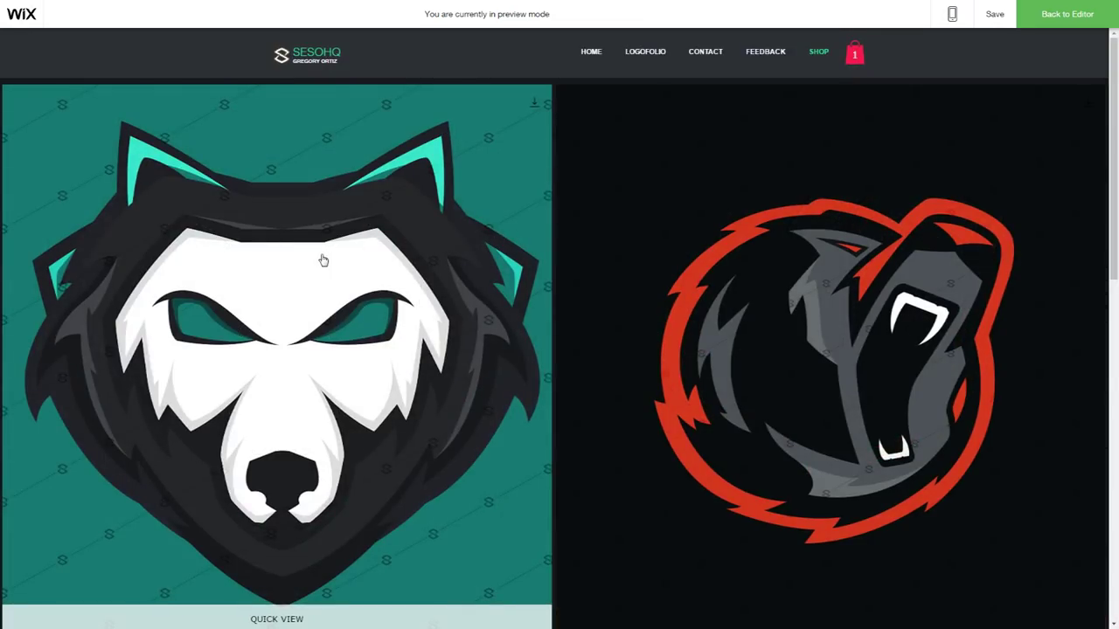
scroll(372, 271, "down", 5)
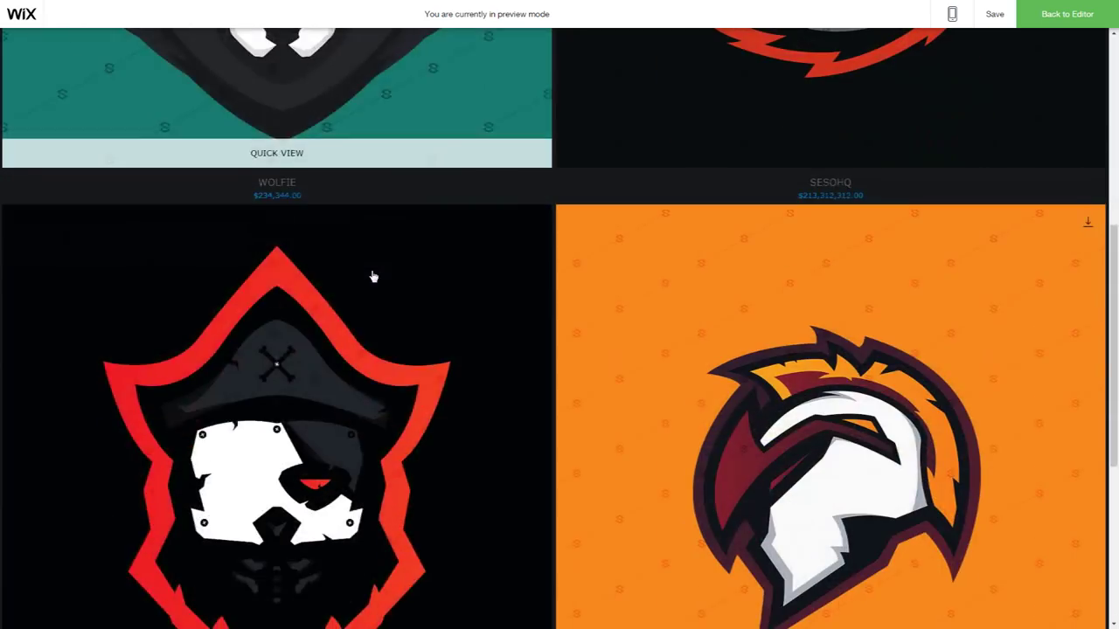
scroll(377, 264, "down", 1)
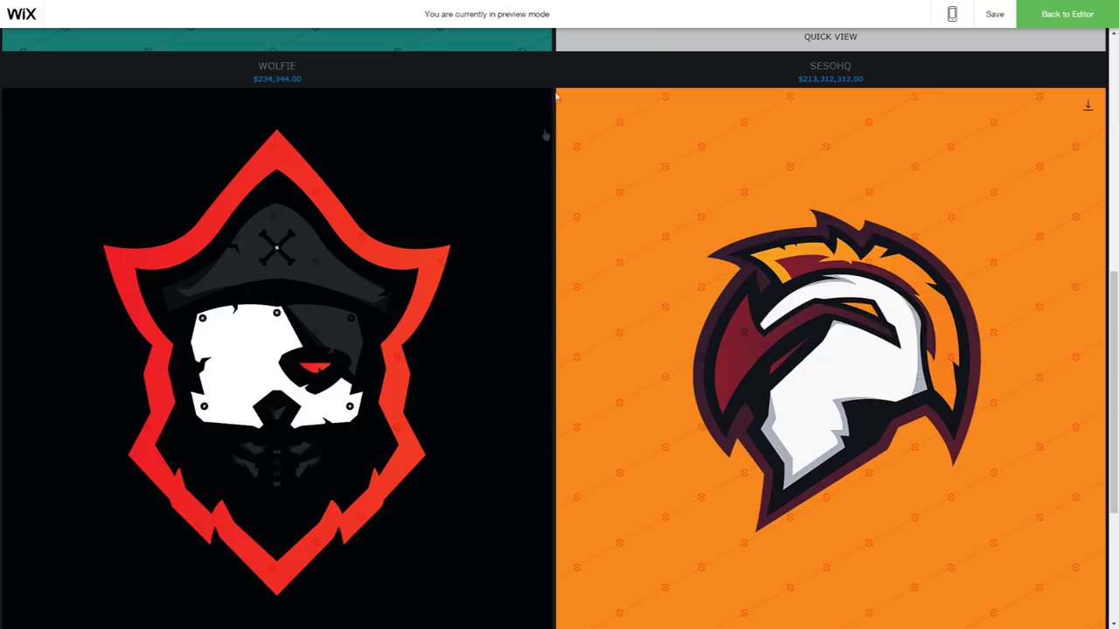
scroll(541, 140, "down", 3)
scroll(550, 166, "up", 4)
scroll(549, 167, "up", 5)
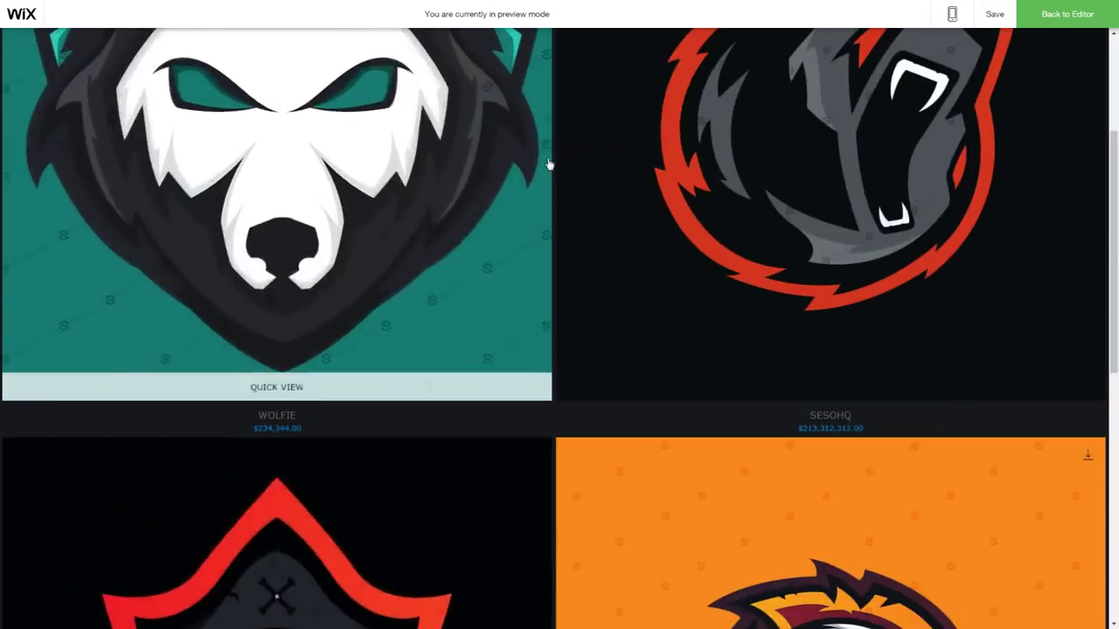
scroll(550, 164, "down", 2)
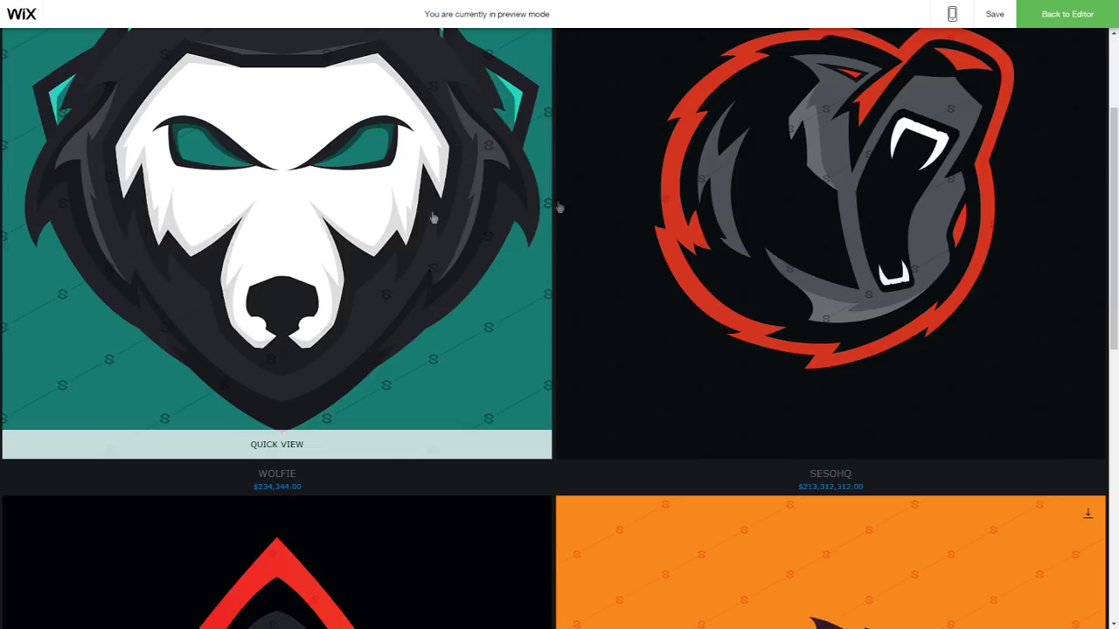
left_click(1067, 25)
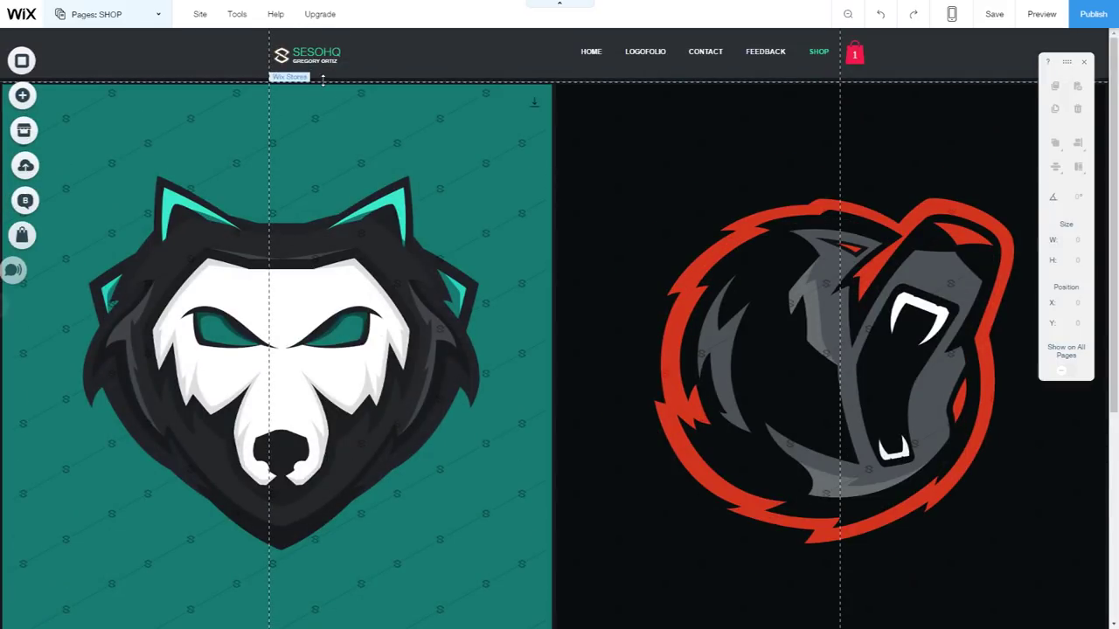
Set the WOLFIE product's inventory status to Out of stock in the store's product catalog and save it.
left_click(325, 85)
left_click(308, 62)
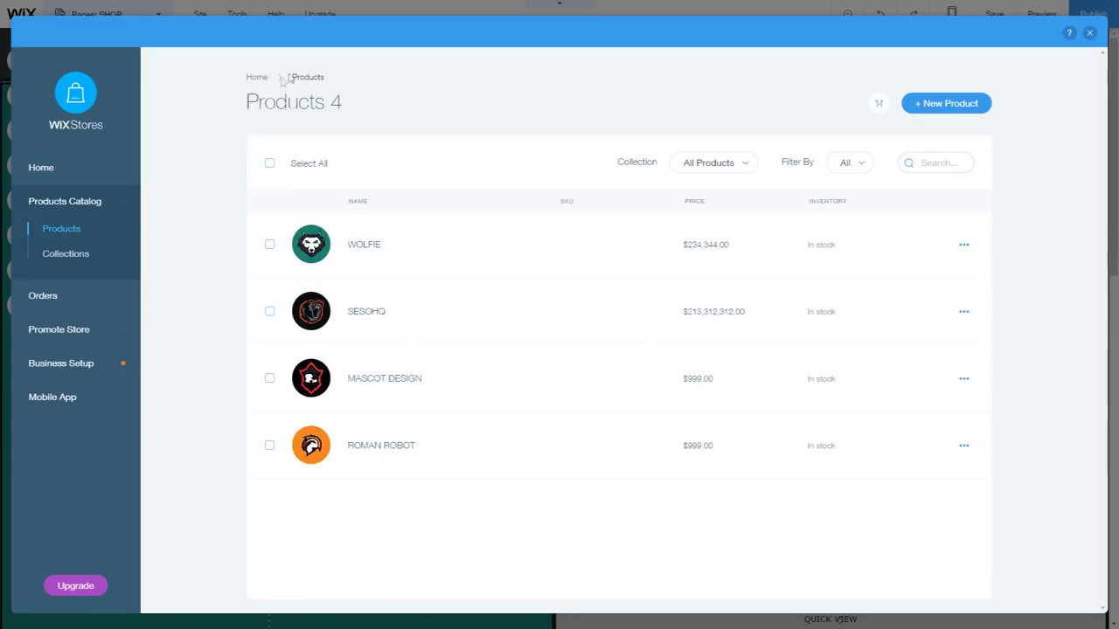
left_click(424, 249)
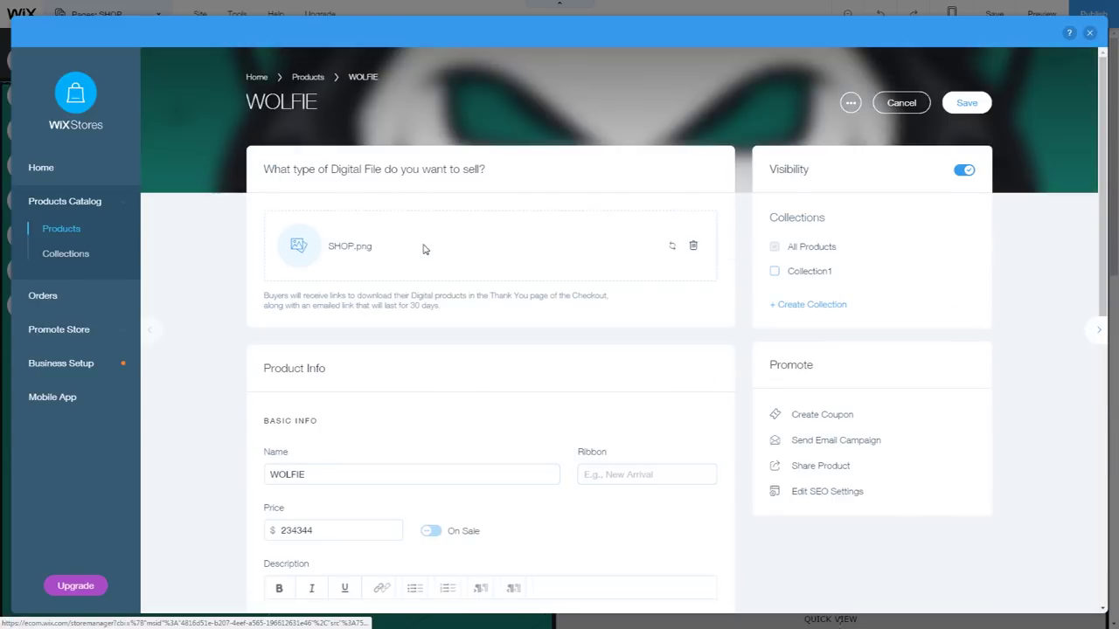
scroll(424, 249, "down", 5)
left_click(293, 412)
left_click(301, 450)
left_click(967, 593)
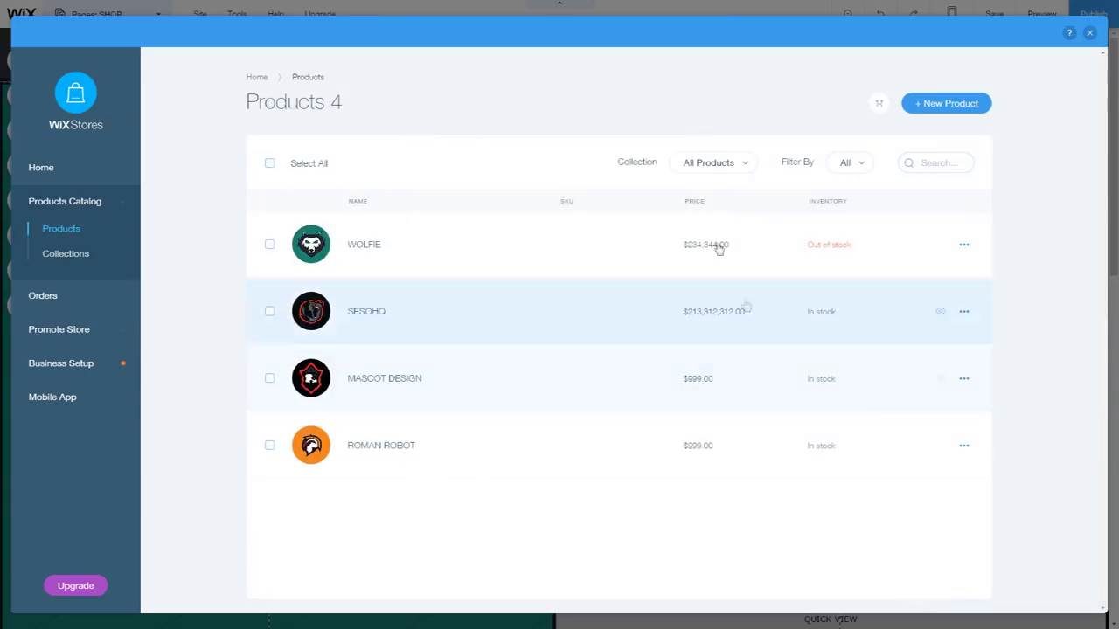
left_click(1089, 32)
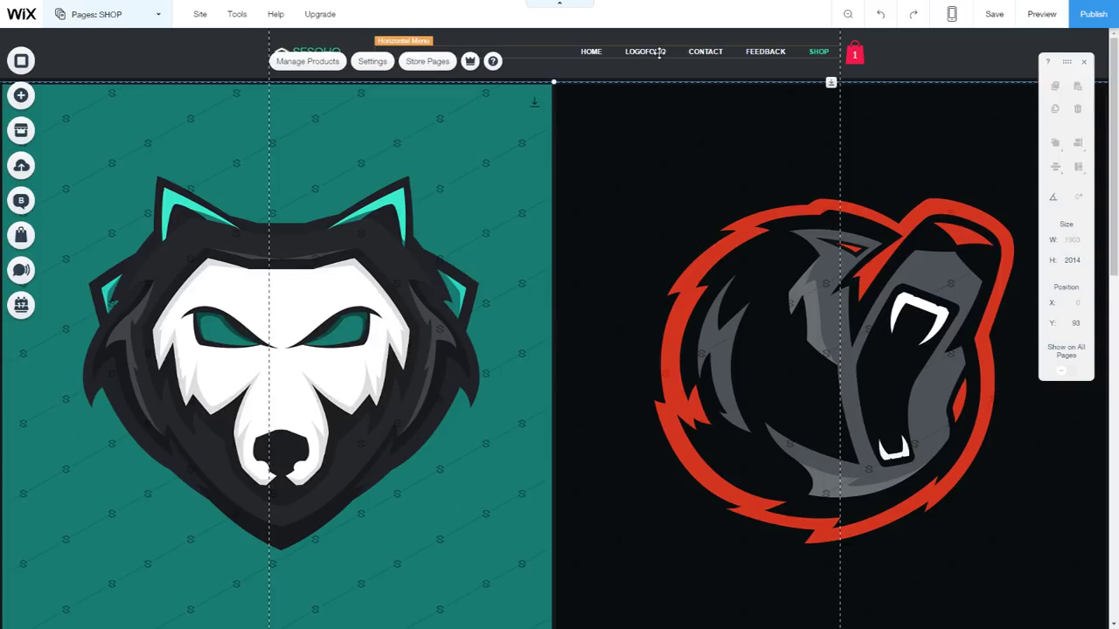
Preview the site, check how the WOLFIE product page presents its stock status, and go back to the shop page.
scroll(442, 218, "down", 3)
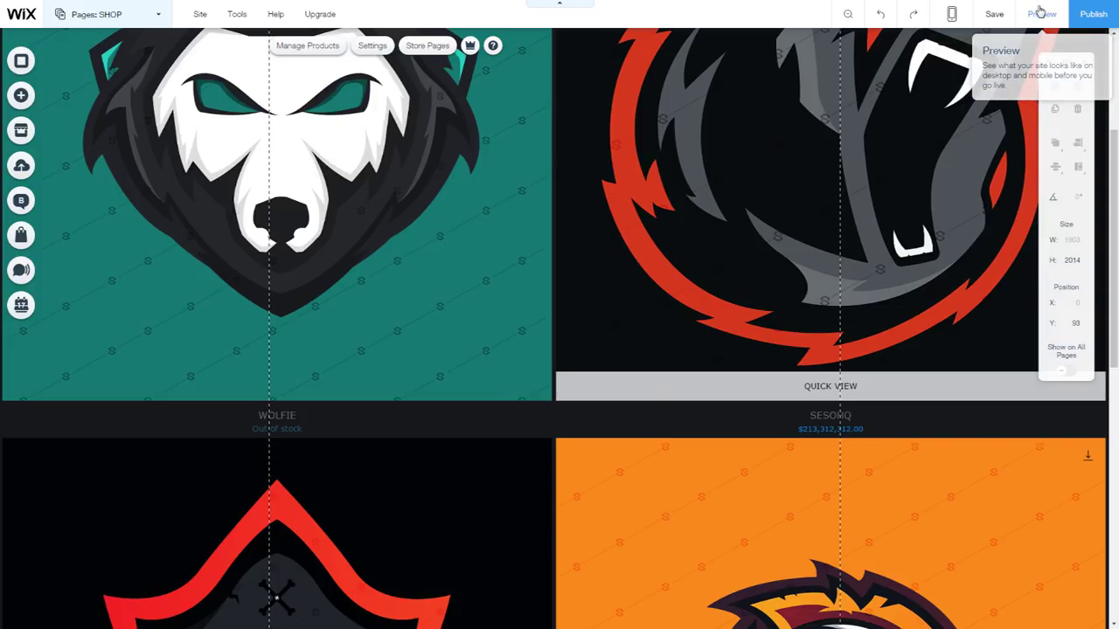
left_click(1040, 13)
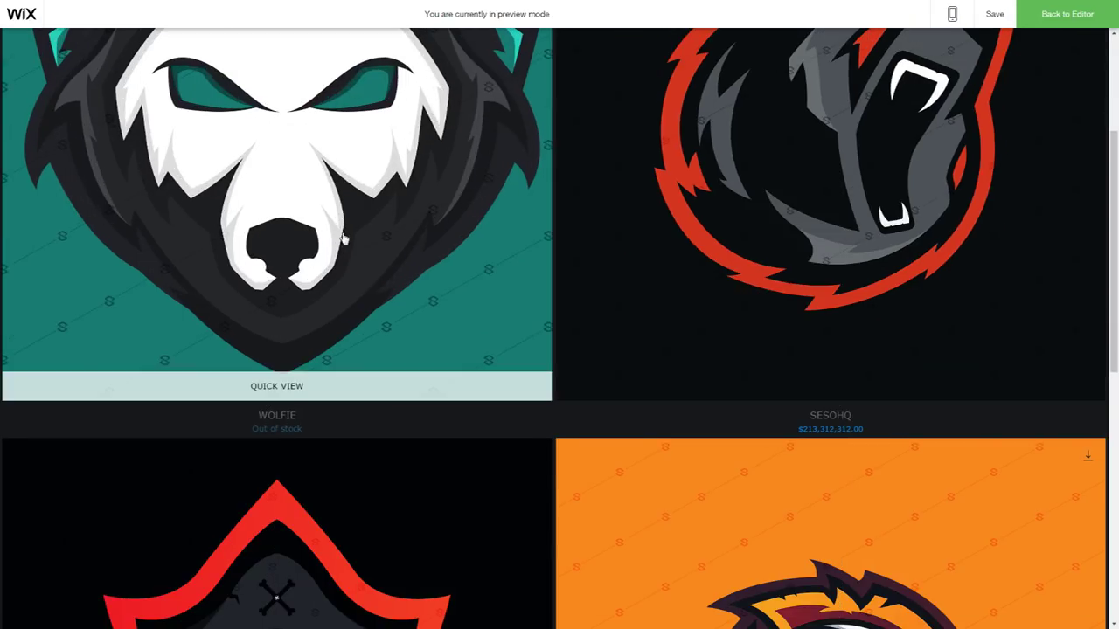
left_click(343, 239)
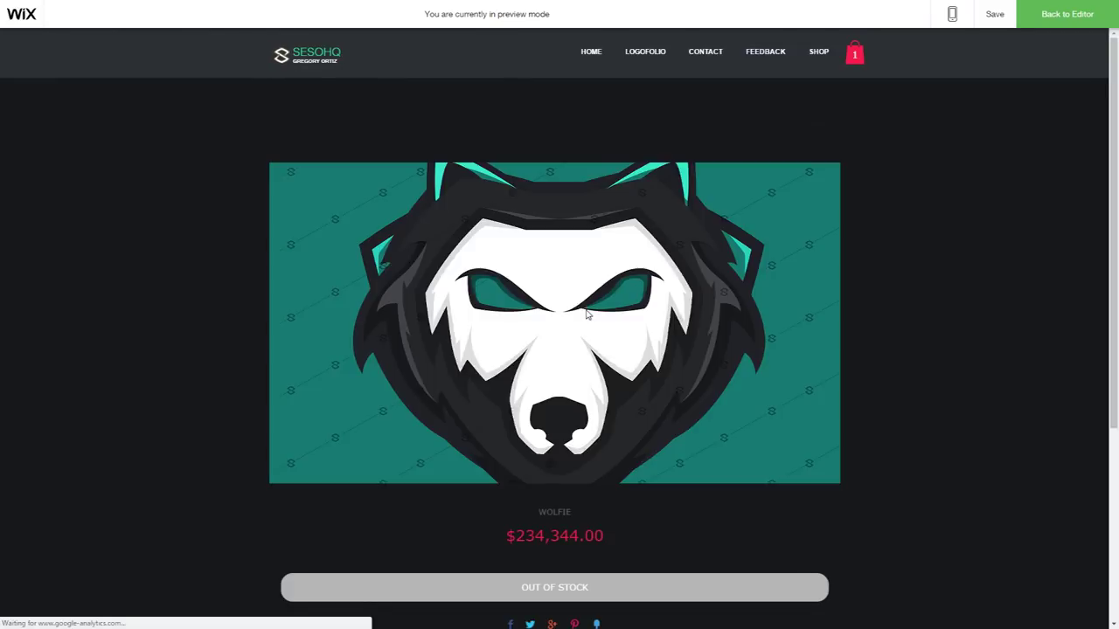
scroll(587, 316, "down", 2)
triple_click(593, 410)
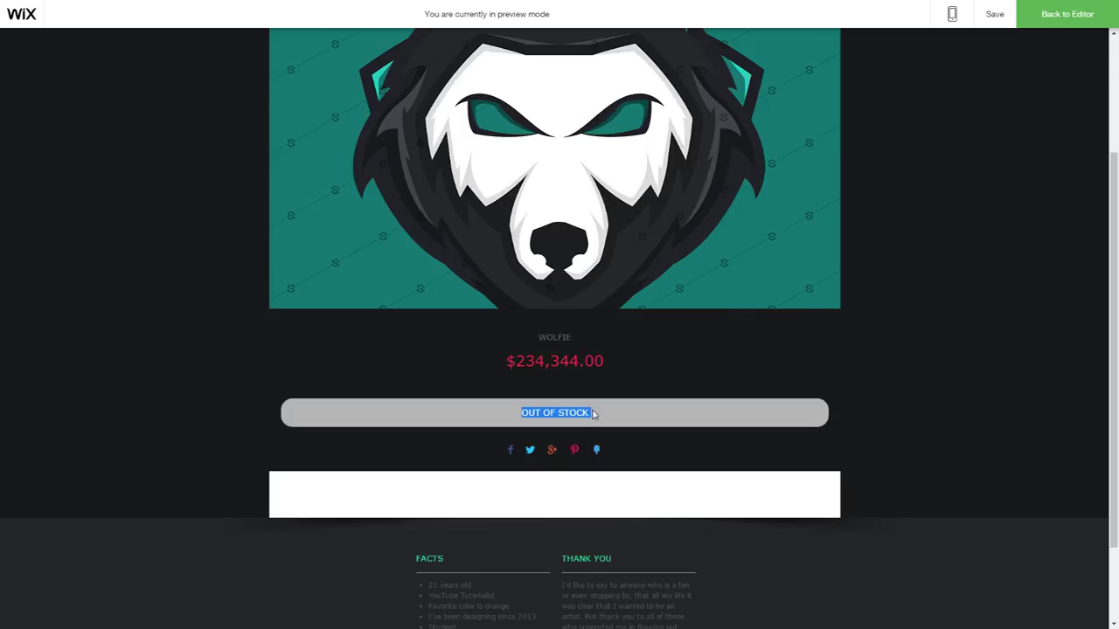
left_click(593, 410)
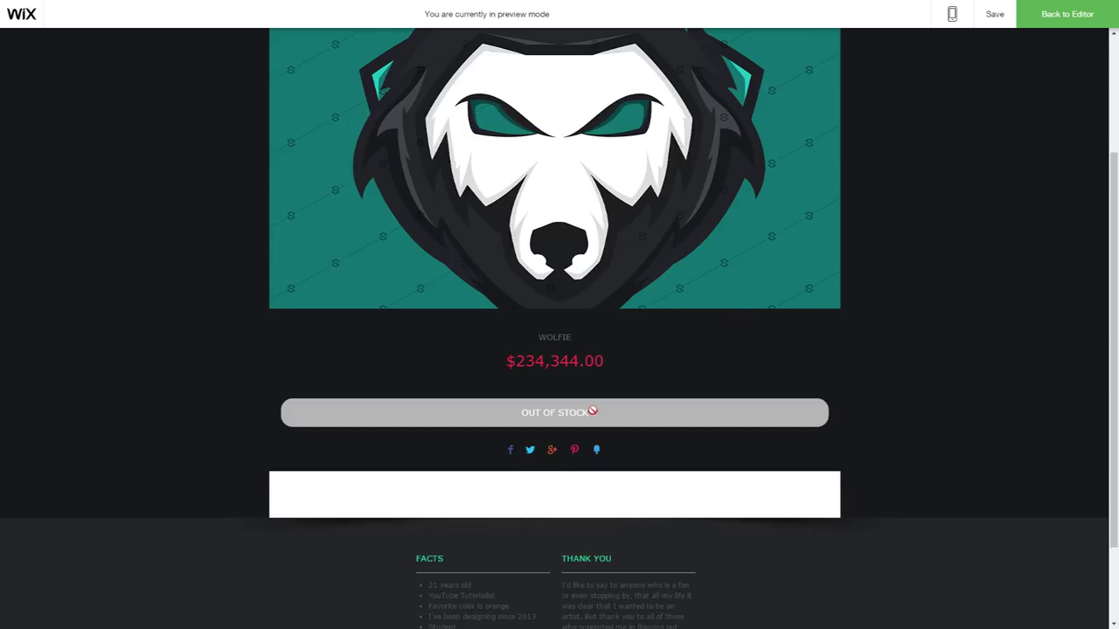
scroll(592, 410, "up", 2)
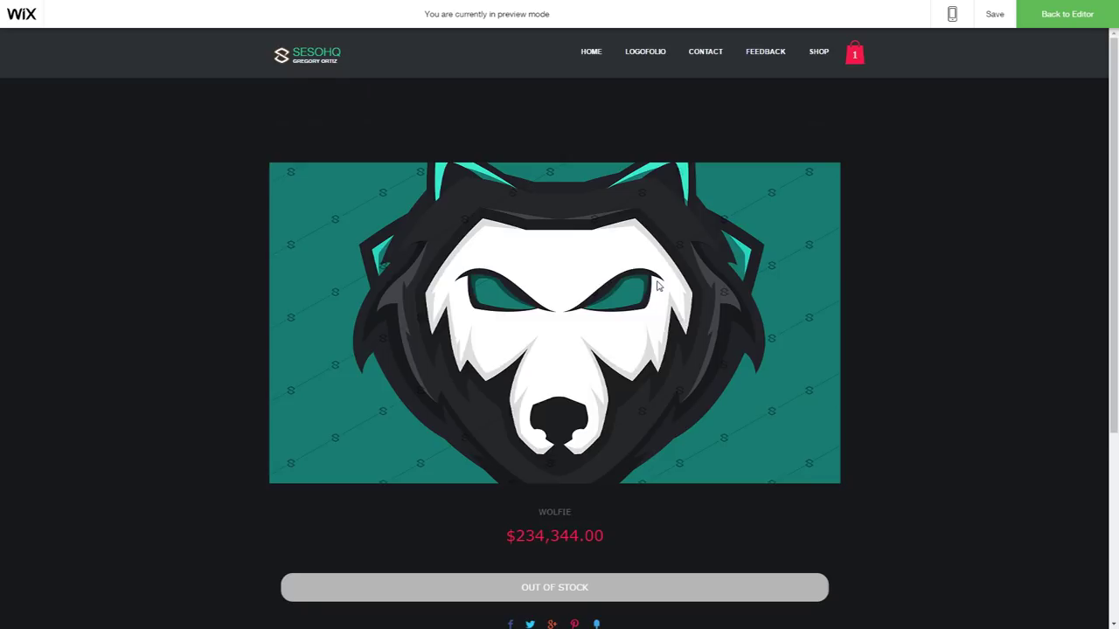
left_click(820, 54)
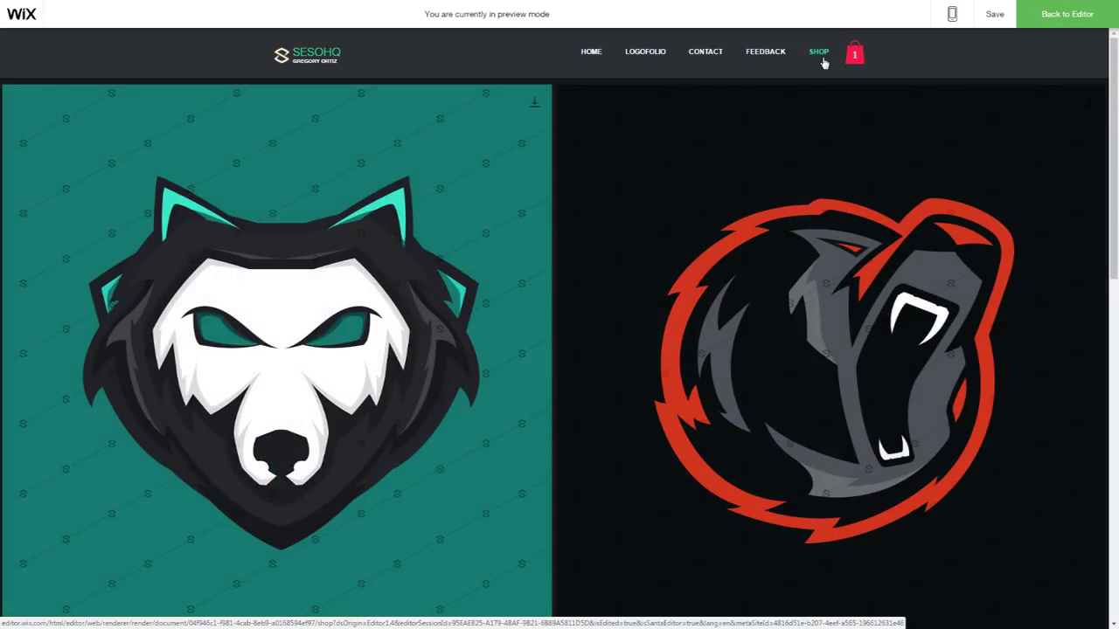